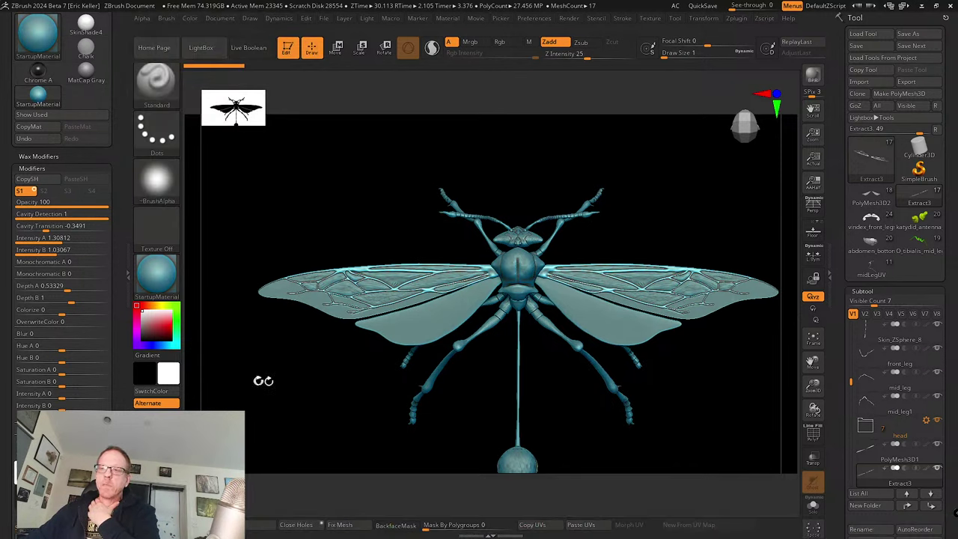
# - Examine the Extract3 version of the wasp up close, from the thorax out to the wing veins
pyautogui.moveTo(274, 387)
pyautogui.mouseDown()
pyautogui.moveTo(293, 396)
pyautogui.moveTo(272, 374)
pyautogui.moveTo(281, 398)
pyautogui.mouseUp()
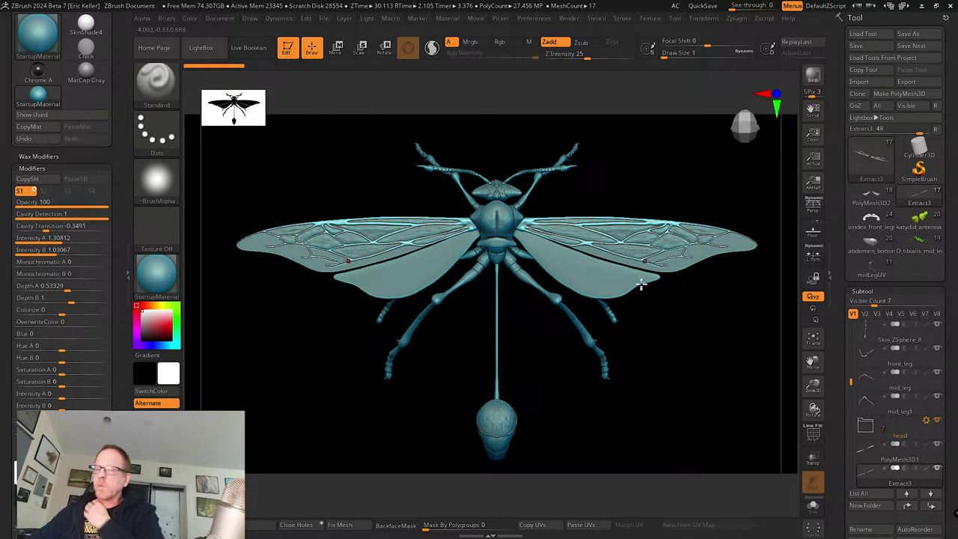
pyautogui.keyDown('alt'); pyautogui.moveTo(680, 315); pyautogui.dragTo(717, 339); pyautogui.keyUp('alt')
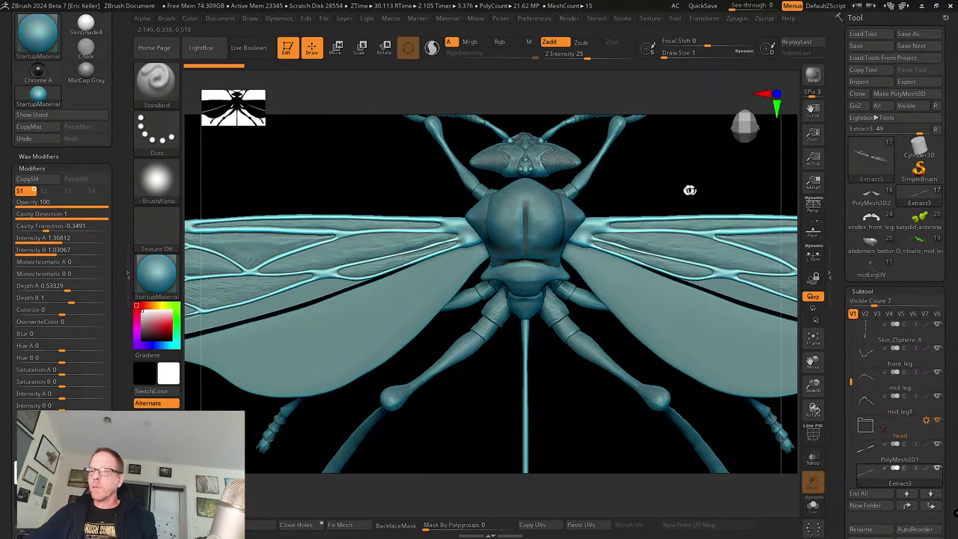
pyautogui.keyDown('alt'); pyautogui.moveTo(689, 190); pyautogui.dragTo(550, 223); pyautogui.keyUp('alt')
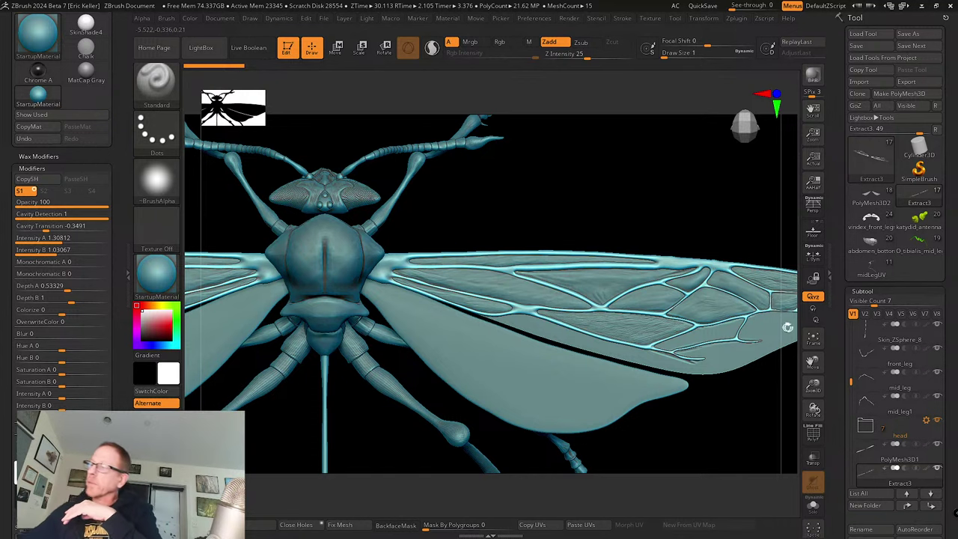
# - Compare the PolyMesh3D2 and Extract3 wasp tools, ending on PolyMesh3D2 with a close look at its veined rear wings
pyautogui.click(919, 195)
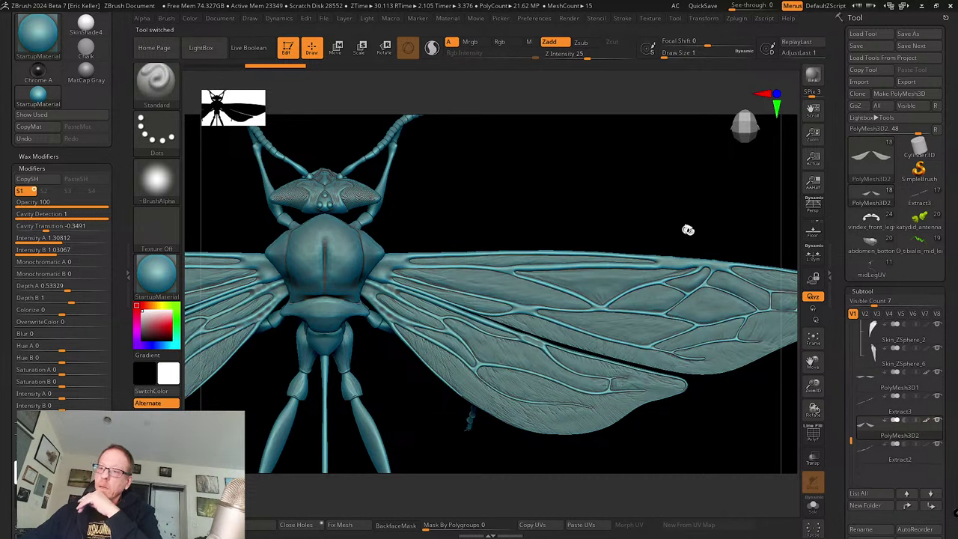
pyautogui.press('f')
pyautogui.moveTo(671, 359); pyautogui.dragTo(656, 347)
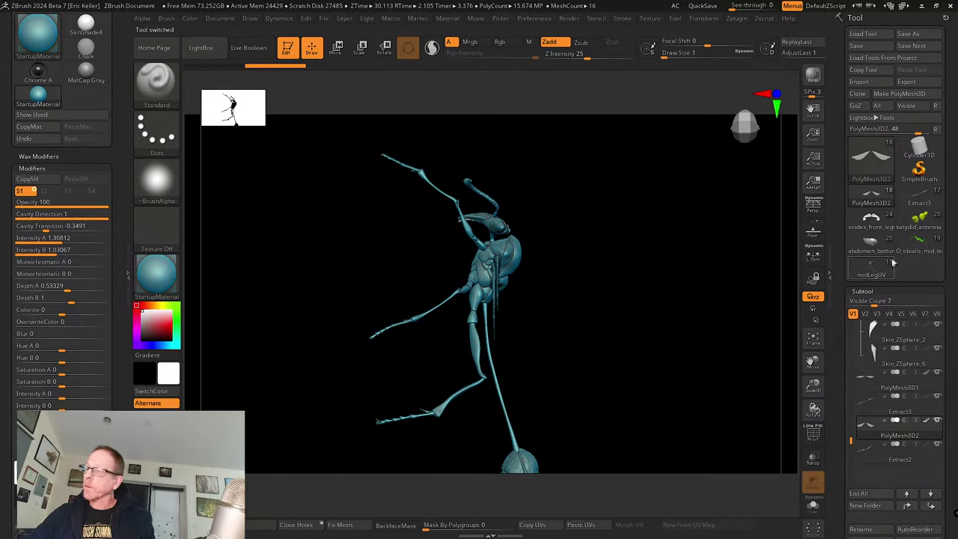
pyautogui.click(919, 196)
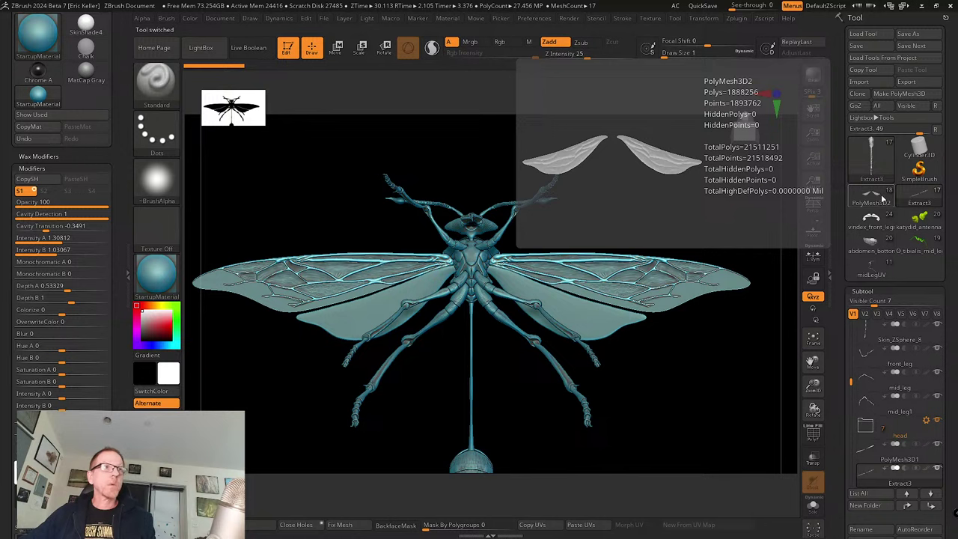
pyautogui.click(872, 196)
pyautogui.moveTo(677, 199); pyautogui.dragTo(618, 257)
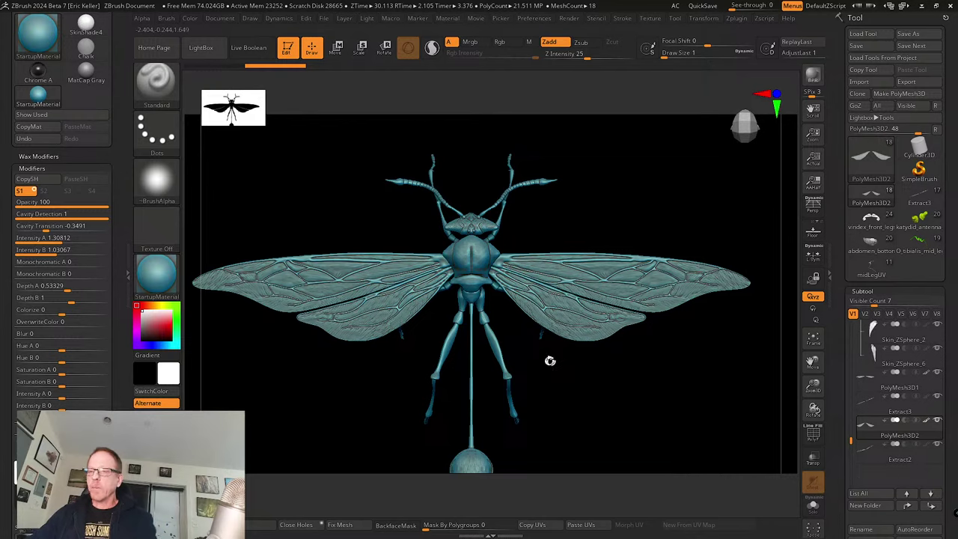
pyautogui.keyDown('alt'); pyautogui.moveTo(549, 361); pyautogui.dragTo(584, 378); pyautogui.keyUp('alt')
pyautogui.keyDown('alt'); pyautogui.moveTo(547, 344); pyautogui.dragTo(473, 277); pyautogui.keyUp('alt')
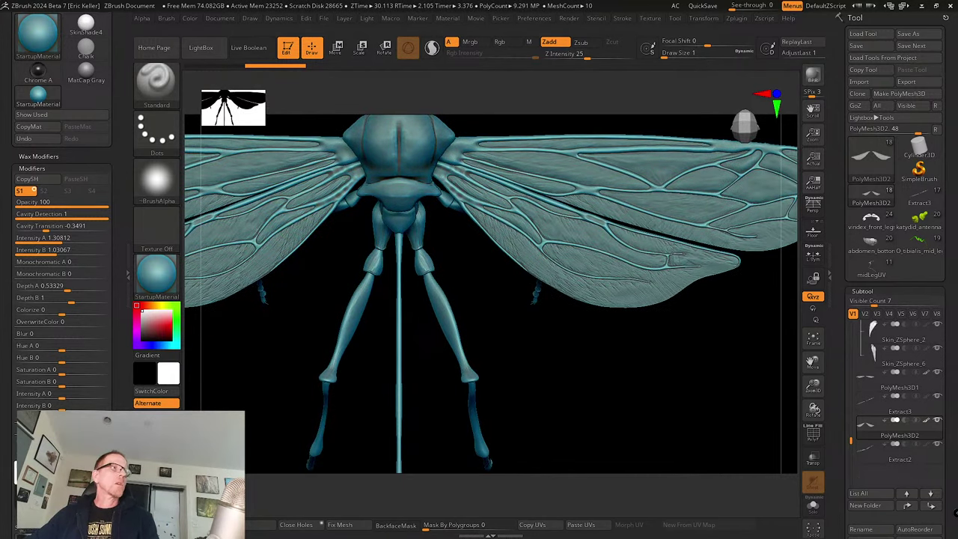
# - Bring up the YouTube page for the Rear Wing Veining video and highlight the channel name and handle in the account details
pyautogui.moveTo(0, 126); pyautogui.dragTo(451, 62)
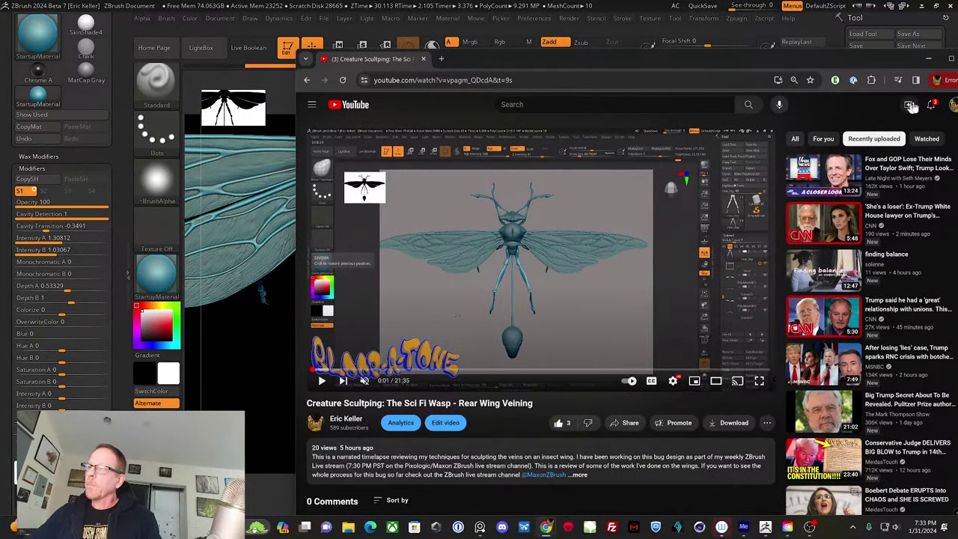
pyautogui.moveTo(829, 56); pyautogui.dragTo(743, 57)
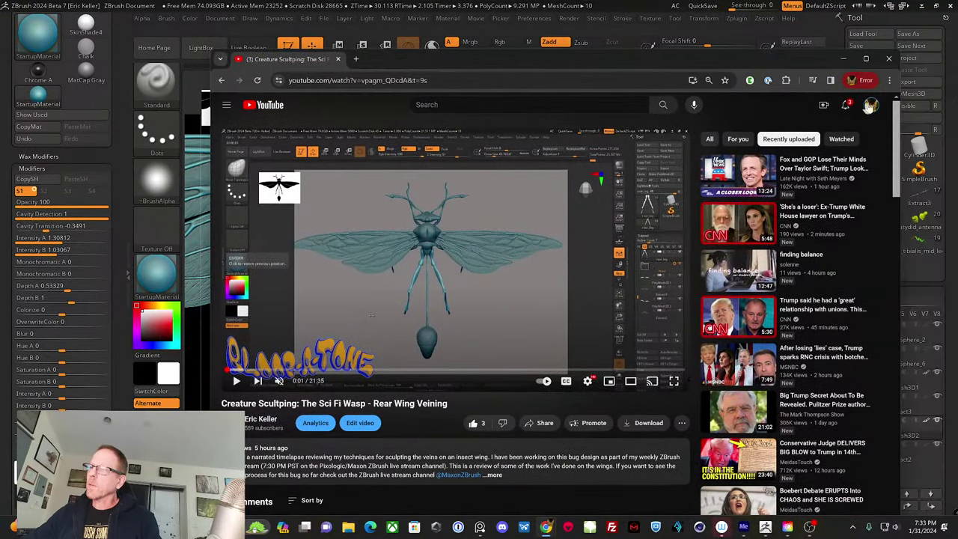
pyautogui.click(872, 105)
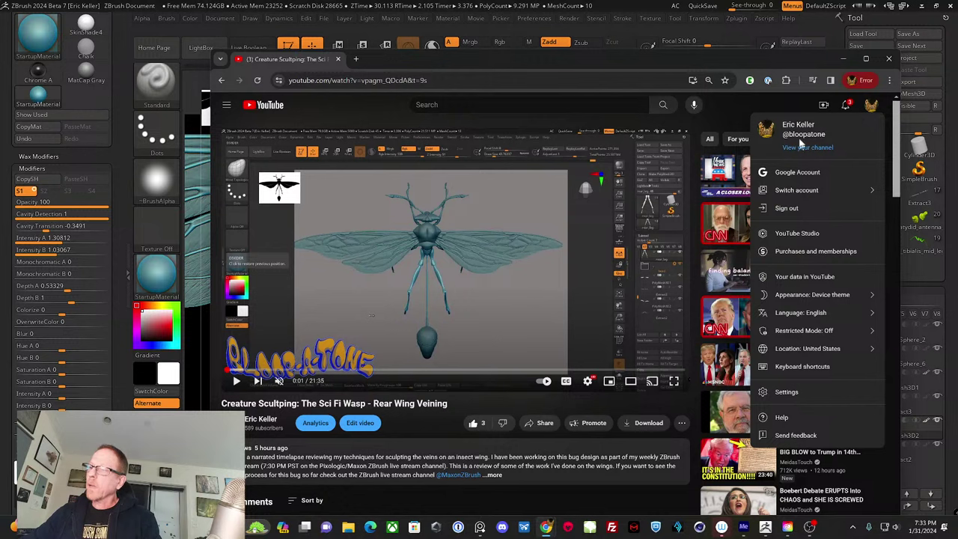
pyautogui.moveTo(829, 138); pyautogui.dragTo(778, 135)
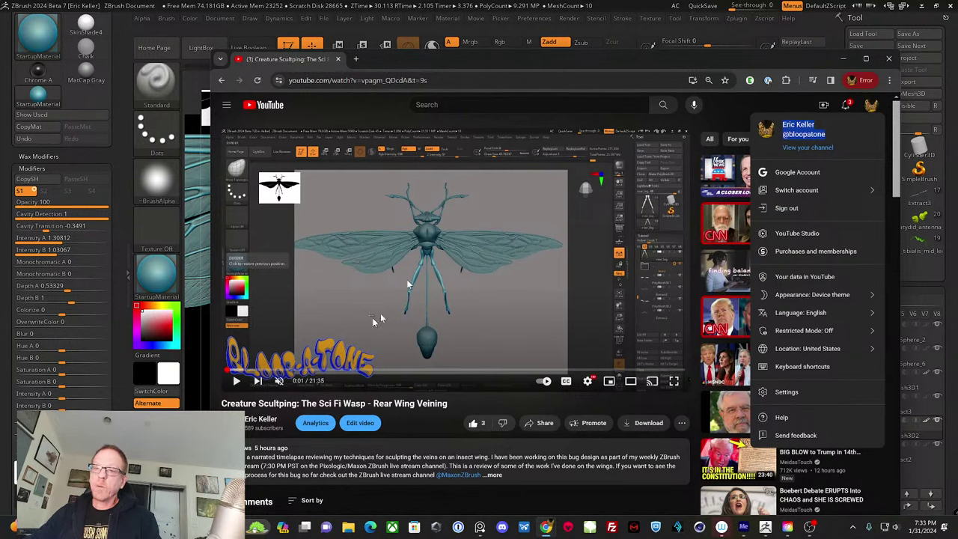
# - Skim the Rear Wing Veining video in full screen up to about 16:00, then return to ZBrush
pyautogui.click(674, 381)
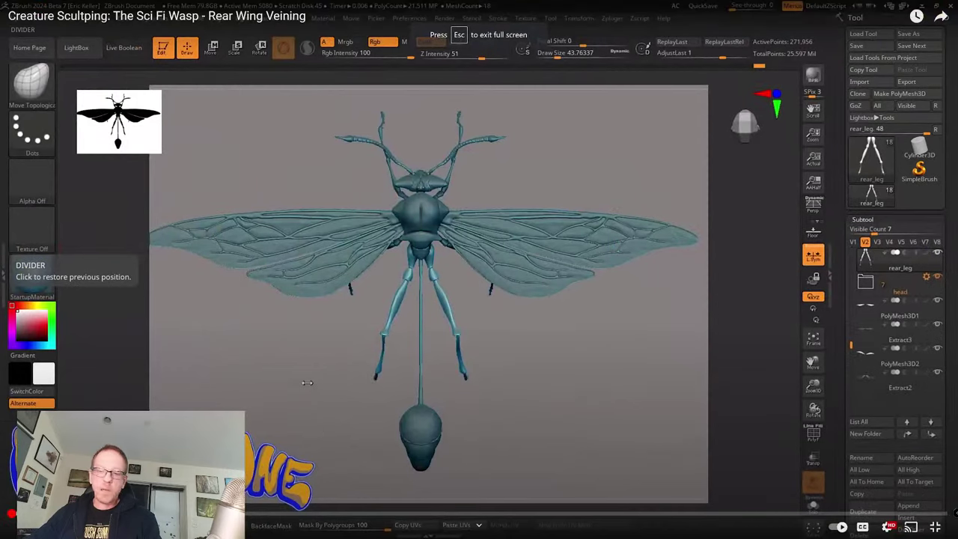
pyautogui.click(30, 513)
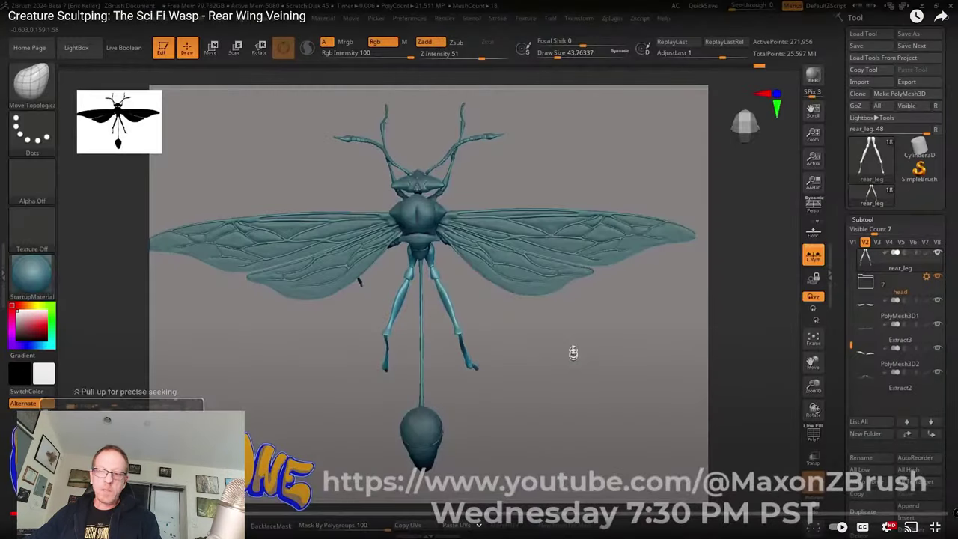
pyautogui.click(141, 513)
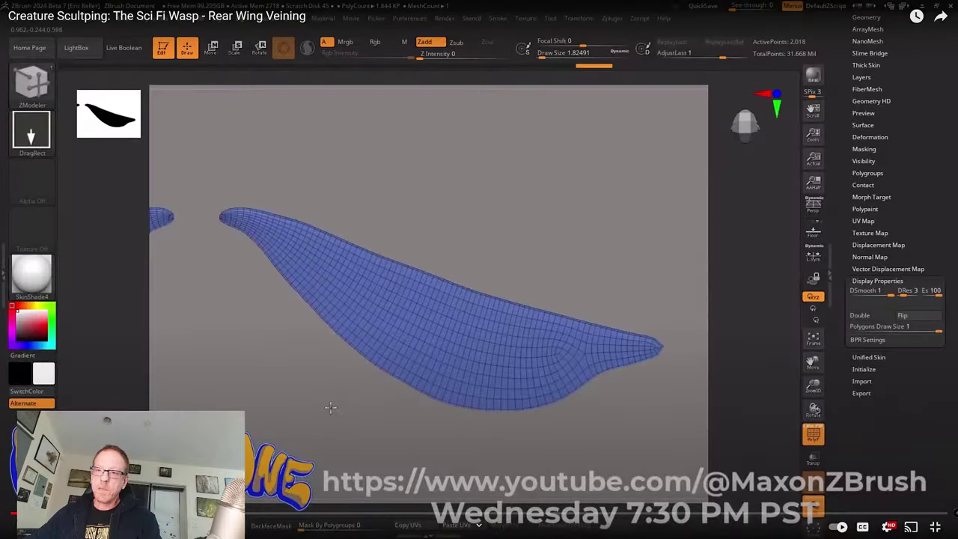
pyautogui.moveTo(288, 515)
pyautogui.mouseDown()
pyautogui.moveTo(270, 514)
pyautogui.moveTo(292, 515)
pyautogui.mouseUp()
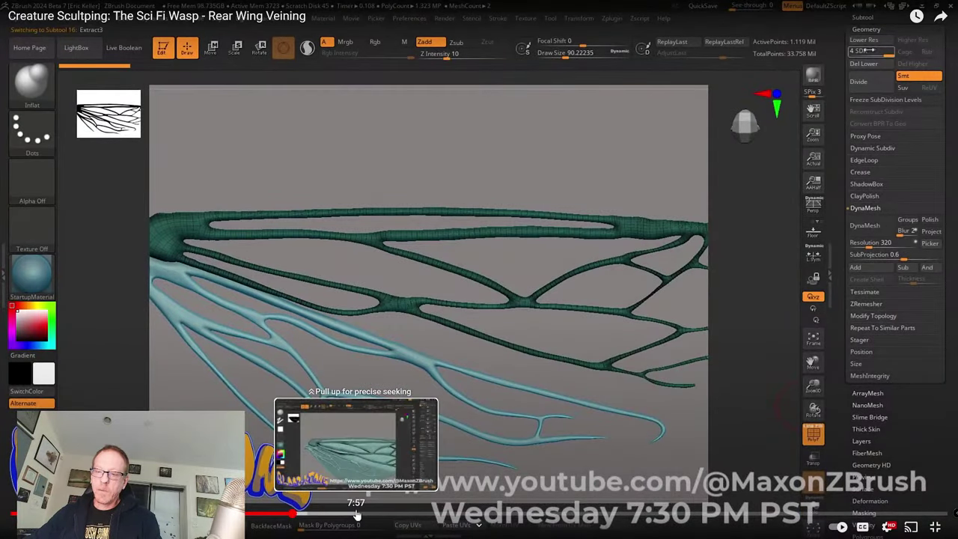
pyautogui.moveTo(356, 516); pyautogui.dragTo(532, 516)
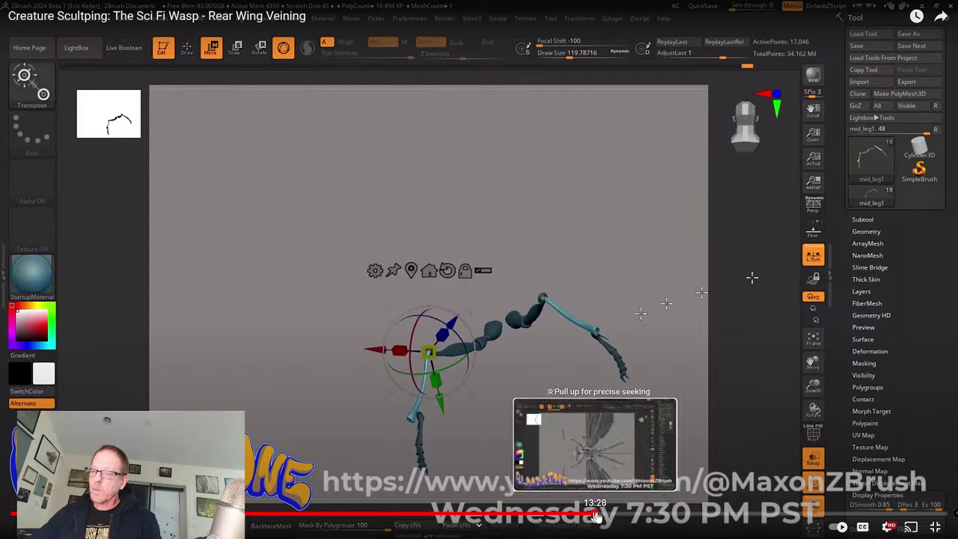
pyautogui.click(598, 515)
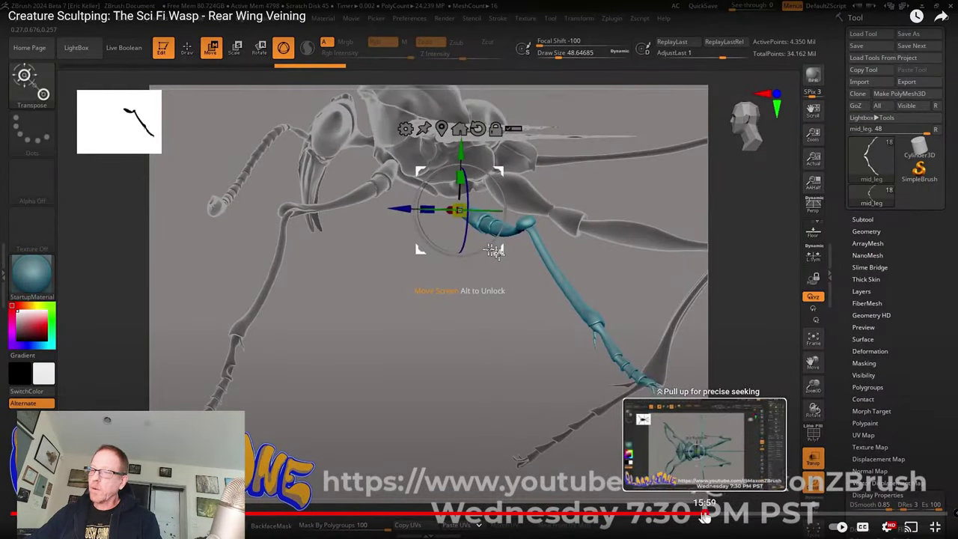
pyautogui.moveTo(705, 515)
pyautogui.mouseDown()
pyautogui.moveTo(720, 515)
pyautogui.moveTo(707, 515)
pyautogui.mouseUp()
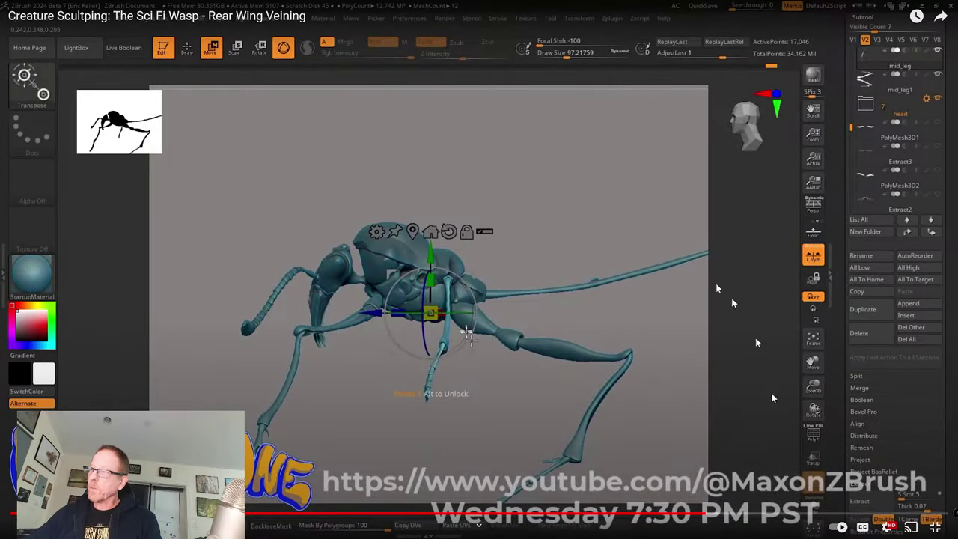
pyautogui.press('Escape')
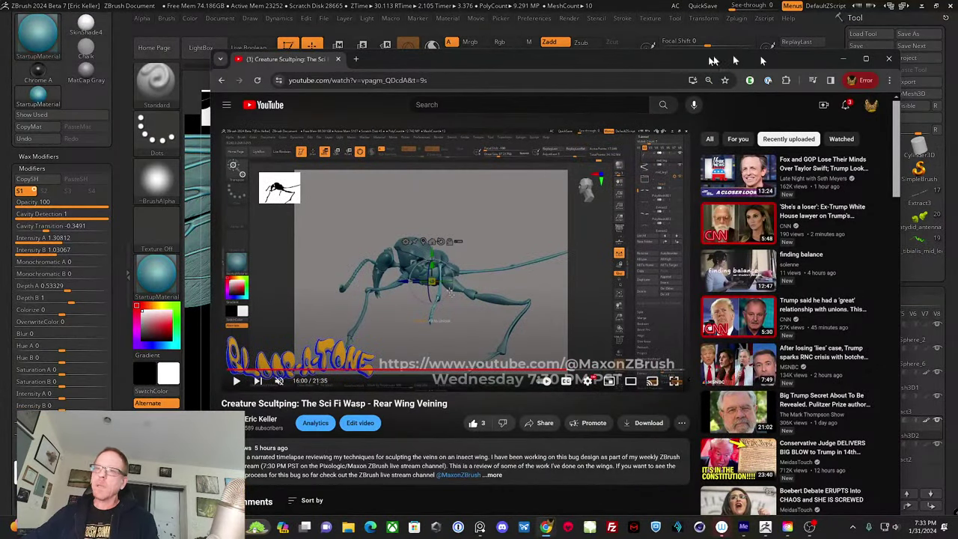
pyautogui.click(843, 59)
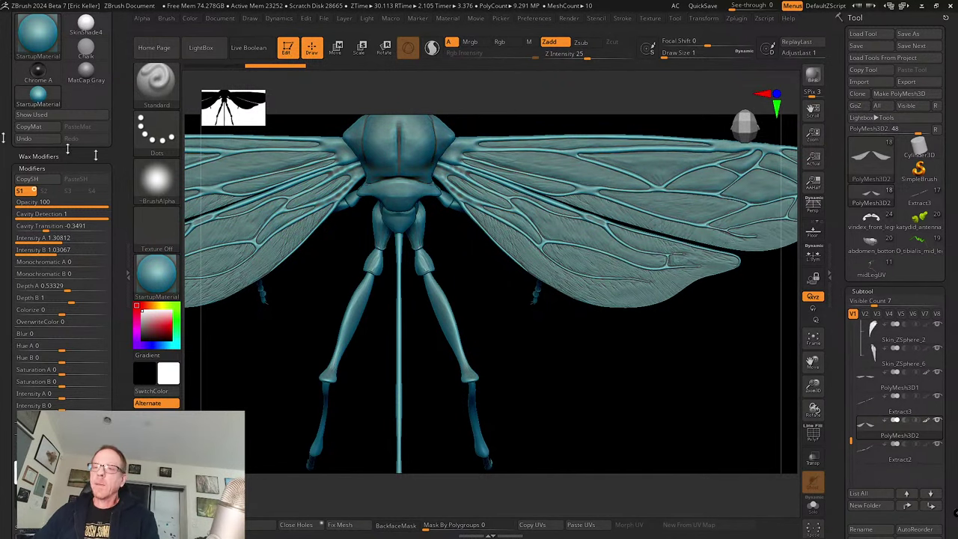
# - Inspect the wasp's head from the front and make the Skin_ZSphere_7 face subtool active
pyautogui.moveTo(578, 389); pyautogui.dragTo(722, 271)
pyautogui.moveTo(644, 356); pyautogui.dragTo(641, 347)
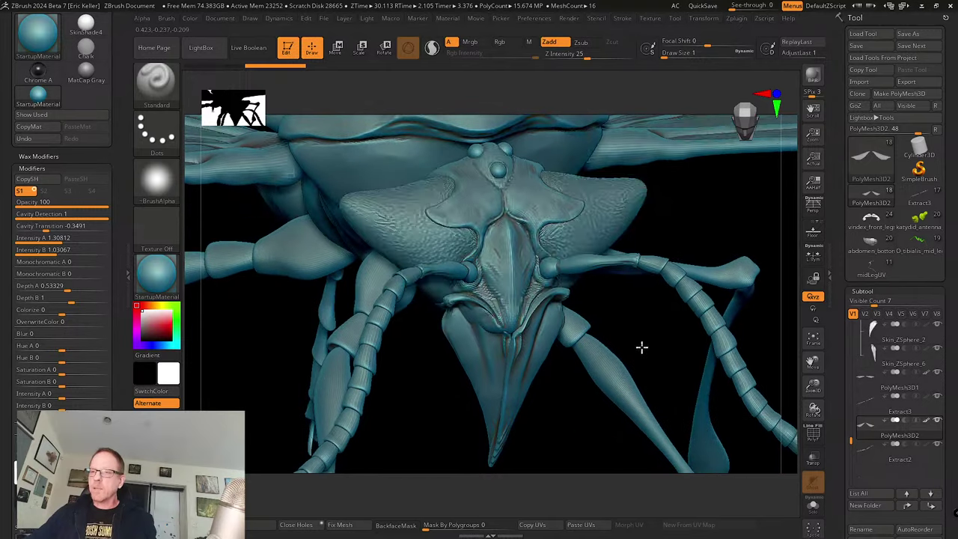
pyautogui.keyDown('alt'); pyautogui.click(532, 212); pyautogui.keyUp('alt')
pyautogui.moveTo(571, 412); pyautogui.dragTo(536, 423)
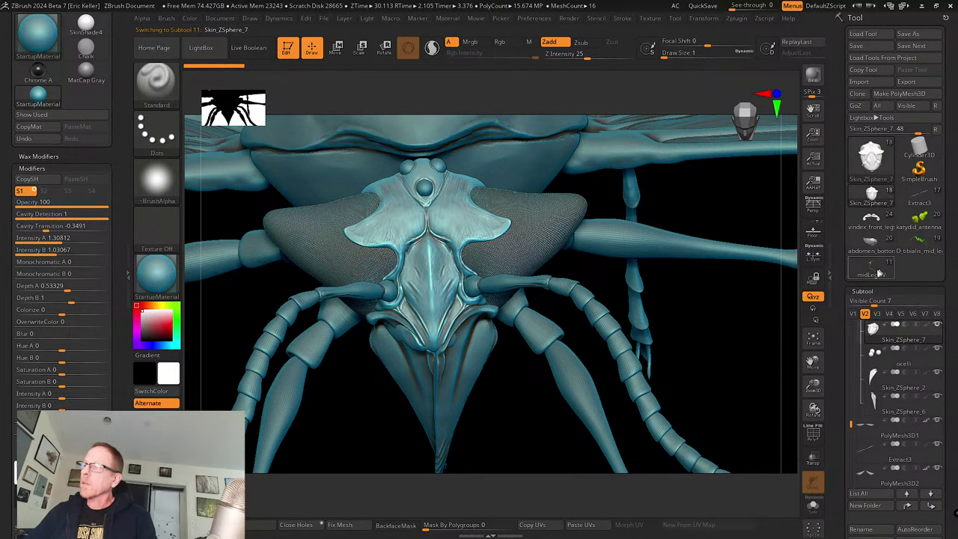
# - Switch the active tool to the vindex_front_legs beetle and view it from the front
pyautogui.moveTo(870, 226)
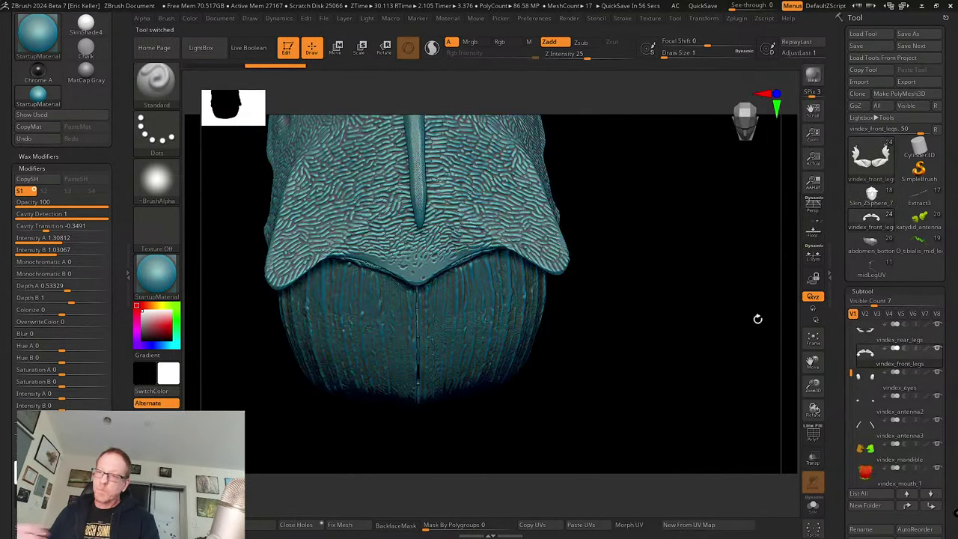
pyautogui.moveTo(689, 352); pyautogui.dragTo(690, 299)
pyautogui.moveTo(696, 359); pyautogui.dragTo(705, 400)
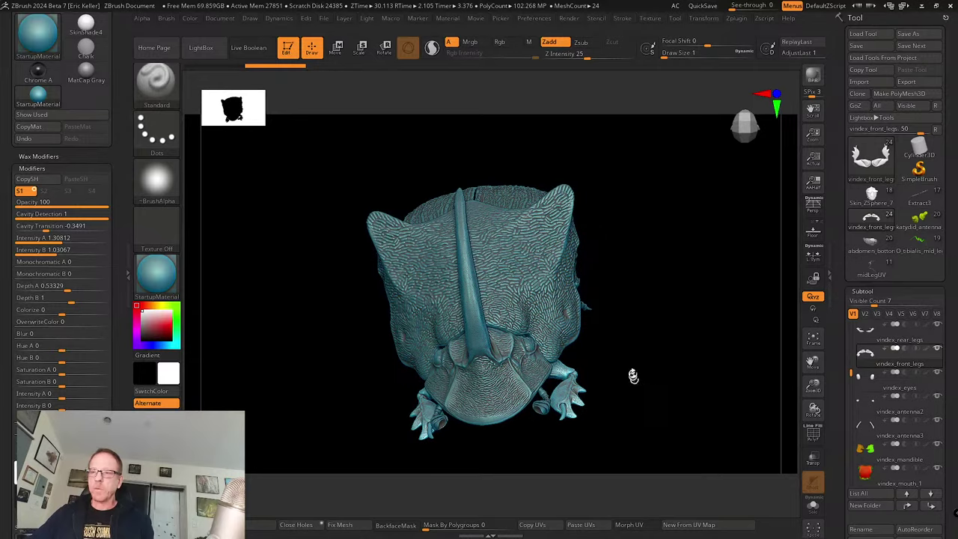
# - Examine the ridged texture of the beetle's pronotum and the pitted surface of its horn up close
pyautogui.keyDown('alt'); pyautogui.moveTo(633, 376); pyautogui.dragTo(754, 415); pyautogui.keyUp('alt')
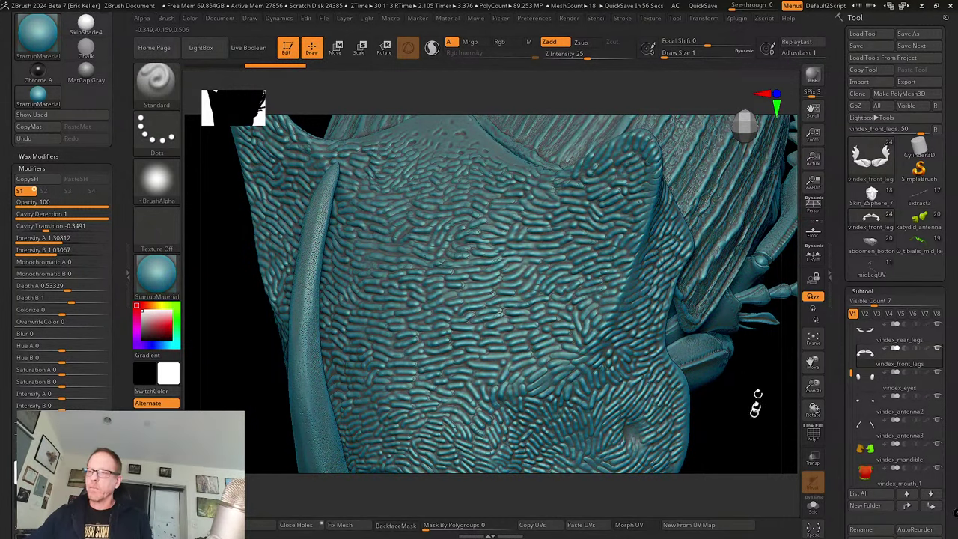
pyautogui.moveTo(753, 396); pyautogui.dragTo(725, 323)
pyautogui.keyDown('alt'); pyautogui.moveTo(696, 315); pyautogui.dragTo(615, 295); pyautogui.keyUp('alt')
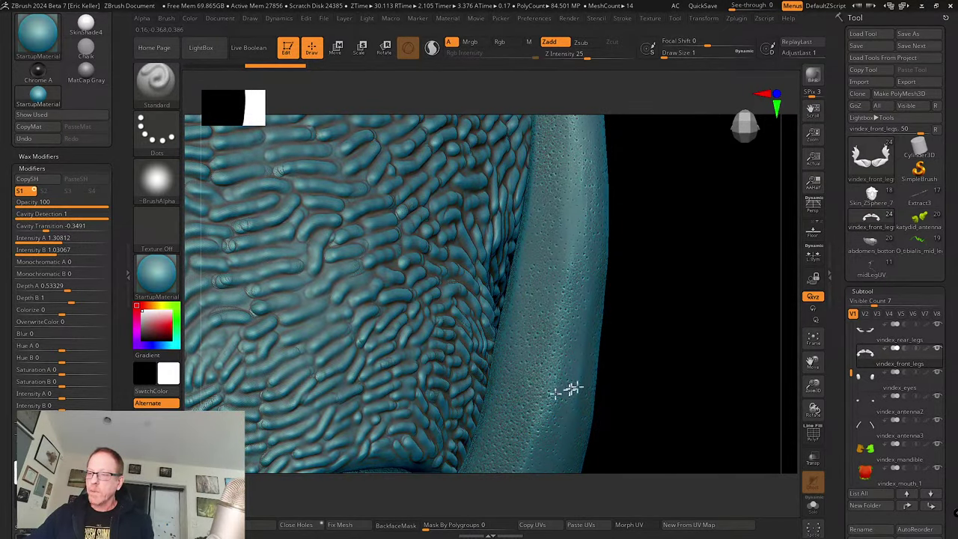
pyautogui.keyDown('alt'); pyautogui.moveTo(645, 362); pyautogui.dragTo(684, 372); pyautogui.keyUp('alt')
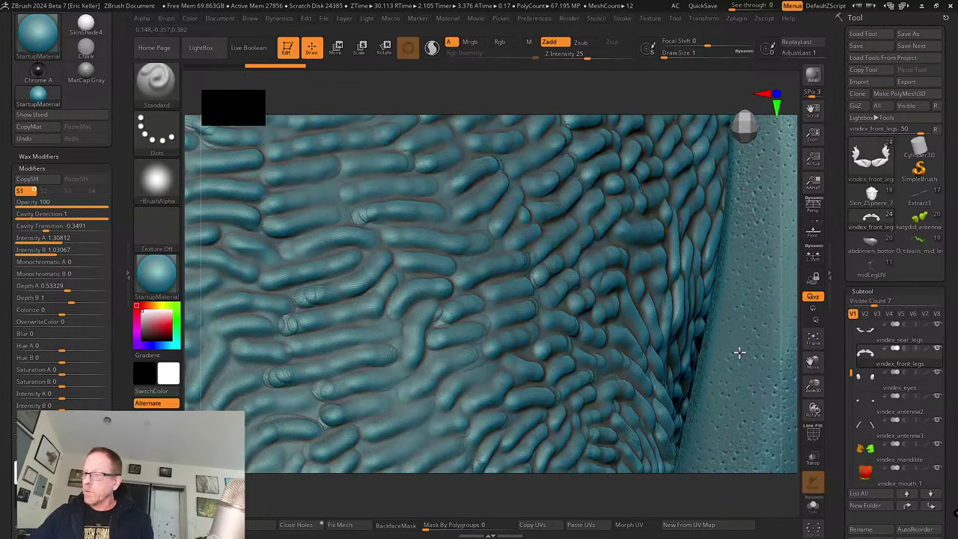
pyautogui.moveTo(803, 362); pyautogui.dragTo(649, 349)
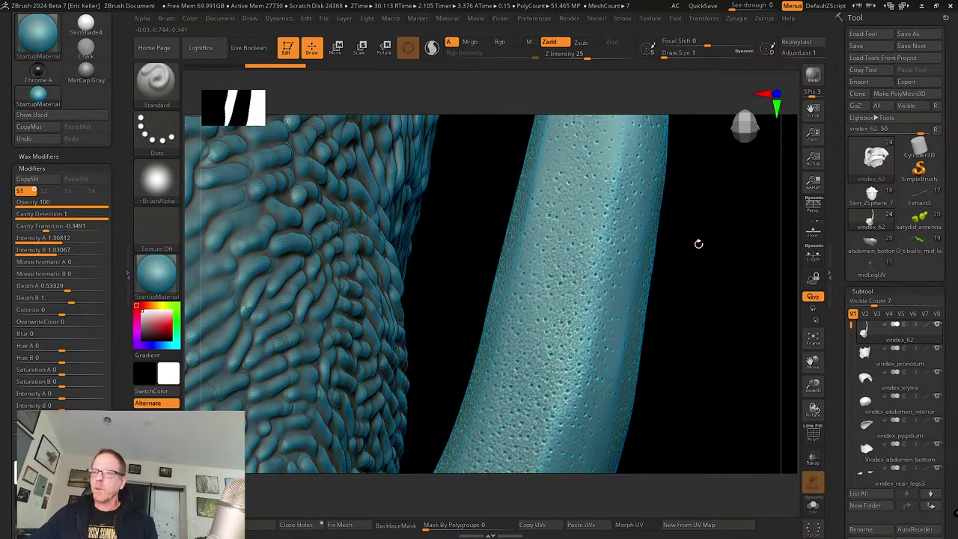
# - Make the vindex_elytra subtool active and examine the grooved surface texture of the beetle's wing covers
pyautogui.moveTo(698, 244)
pyautogui.mouseDown()
pyautogui.moveTo(651, 332)
pyautogui.moveTo(658, 293)
pyautogui.moveTo(656, 320)
pyautogui.moveTo(633, 292)
pyautogui.moveTo(442, 278)
pyautogui.moveTo(627, 274)
pyautogui.moveTo(791, 395)
pyautogui.moveTo(567, 235)
pyautogui.moveTo(573, 268)
pyautogui.moveTo(645, 297)
pyautogui.moveTo(676, 250)
pyautogui.moveTo(669, 242)
pyautogui.moveTo(635, 276)
pyautogui.moveTo(621, 240)
pyautogui.moveTo(641, 192)
pyautogui.moveTo(645, 248)
pyautogui.moveTo(636, 229)
pyautogui.mouseUp()
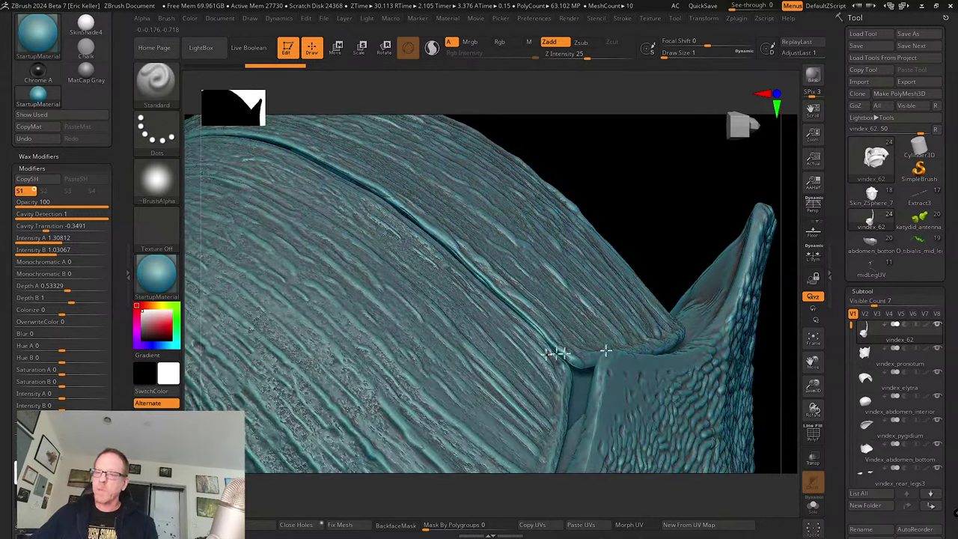
pyautogui.keyDown('alt'); pyautogui.click(609, 342); pyautogui.keyUp('alt')
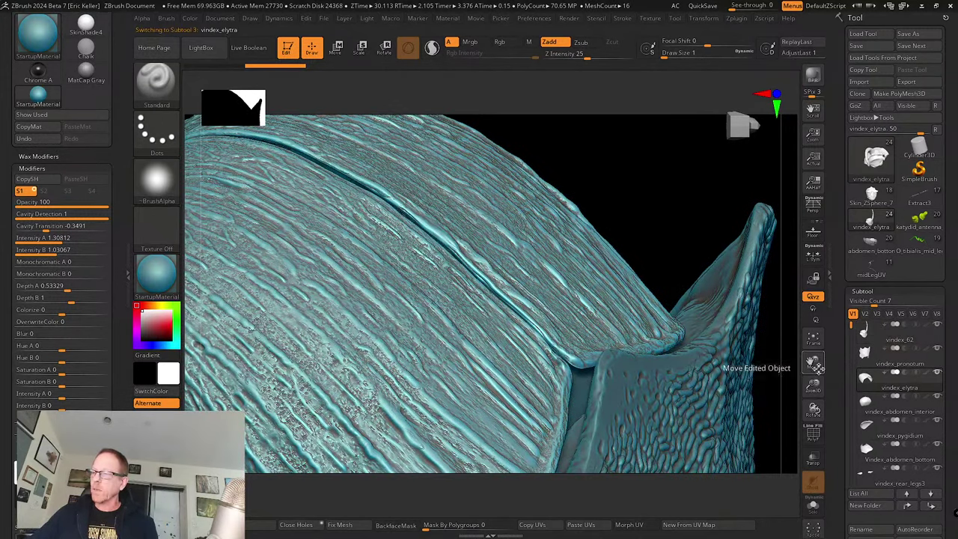
pyautogui.moveTo(817, 367); pyautogui.dragTo(834, 342)
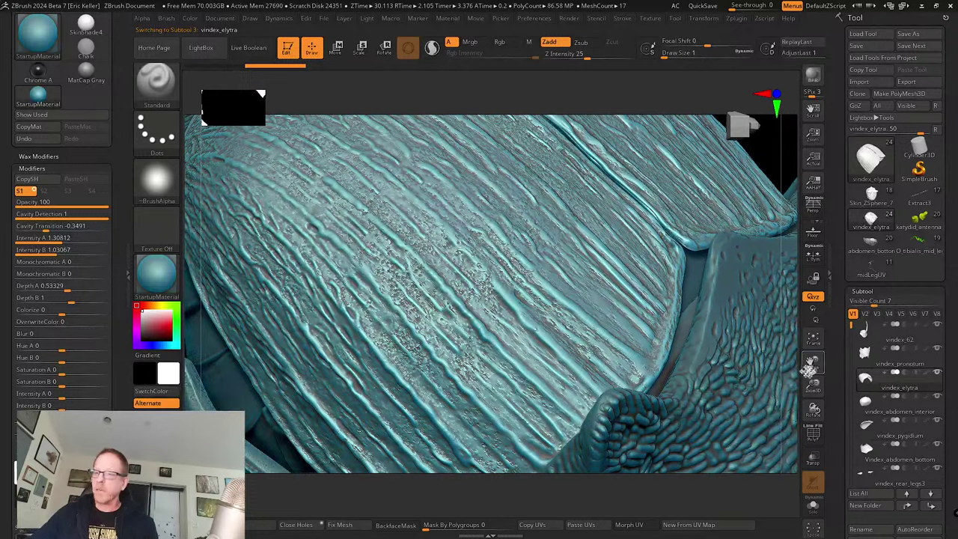
pyautogui.moveTo(813, 388)
pyautogui.mouseDown()
pyautogui.moveTo(816, 400)
pyautogui.moveTo(814, 385)
pyautogui.mouseUp()
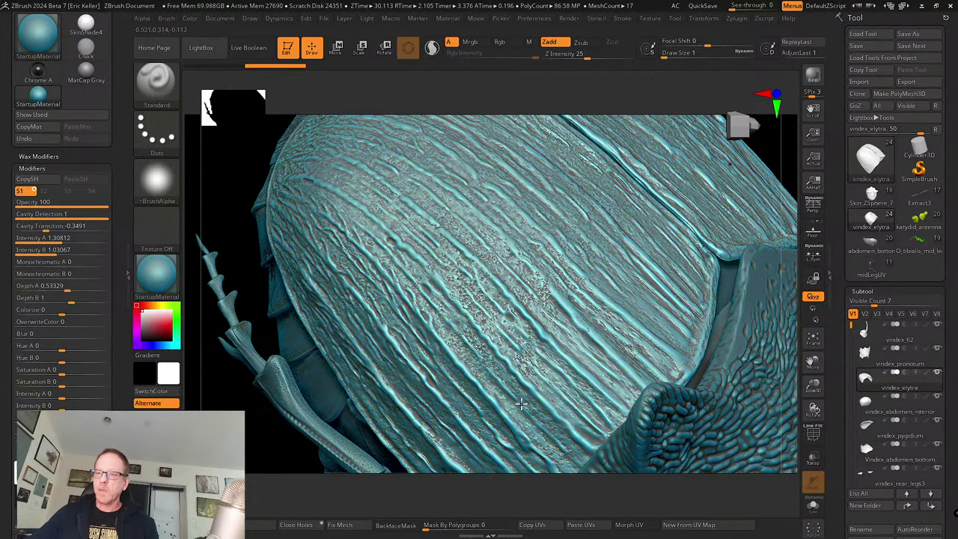
pyautogui.moveTo(269, 309)
pyautogui.mouseDown()
pyautogui.moveTo(244, 277)
pyautogui.moveTo(242, 244)
pyautogui.moveTo(269, 250)
pyautogui.moveTo(294, 241)
pyautogui.mouseUp()
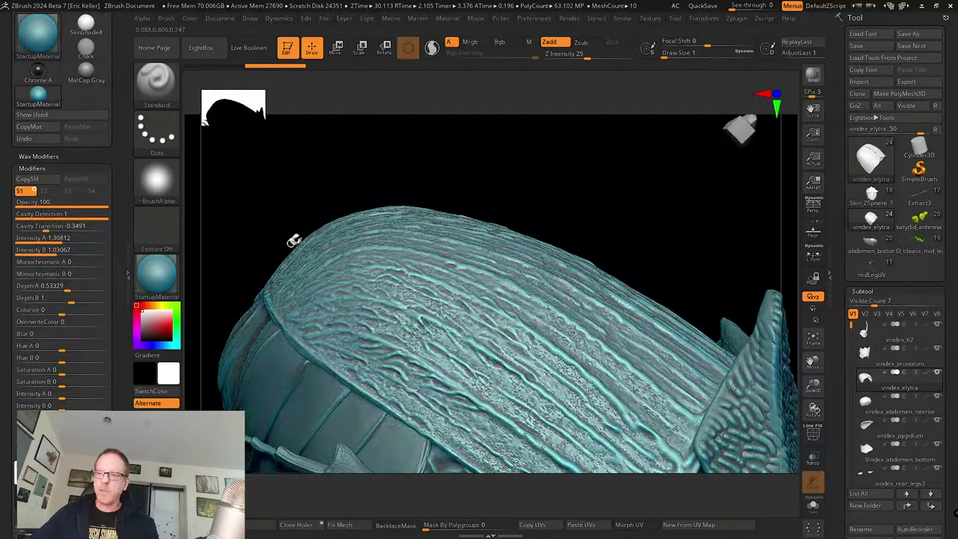
# - Turn the beetle over and examine the sculpted plates and leg bases on its underside
pyautogui.moveTo(478, 213); pyautogui.dragTo(578, 187)
pyautogui.moveTo(651, 193); pyautogui.dragTo(299, 351)
pyautogui.moveTo(279, 426); pyautogui.dragTo(494, 417)
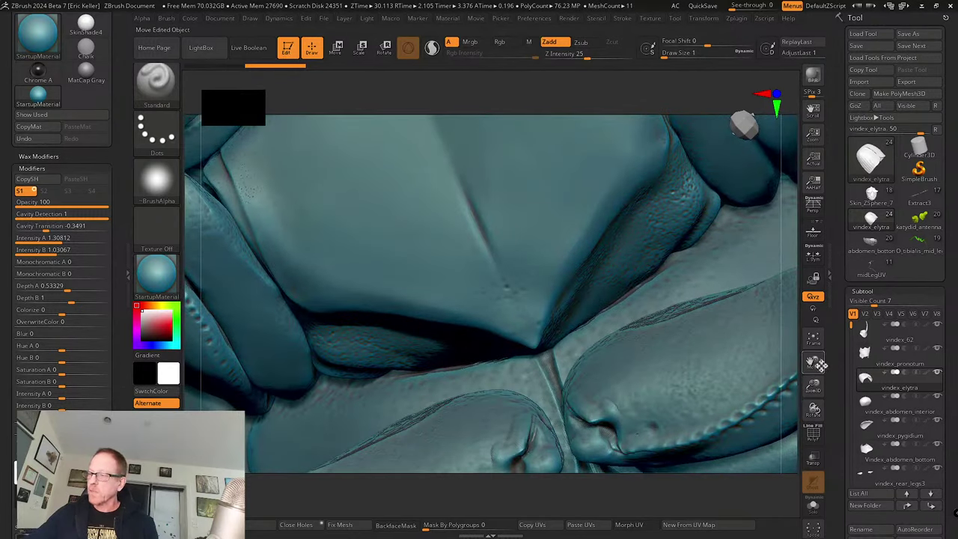
# - Examine the leg bases, the eye and the mouthparts along the underside of the beetle up close
pyautogui.moveTo(815, 364); pyautogui.dragTo(764, 287)
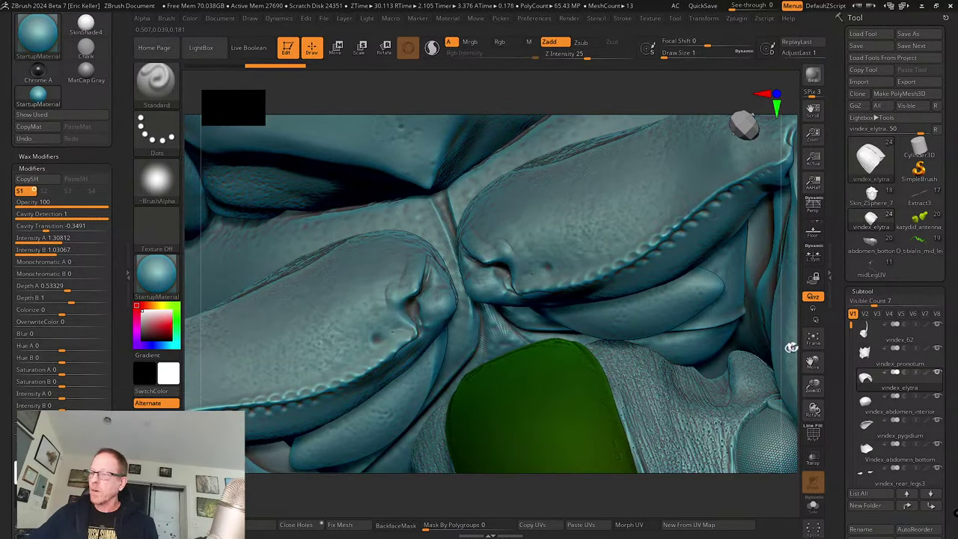
pyautogui.moveTo(812, 362); pyautogui.dragTo(702, 240)
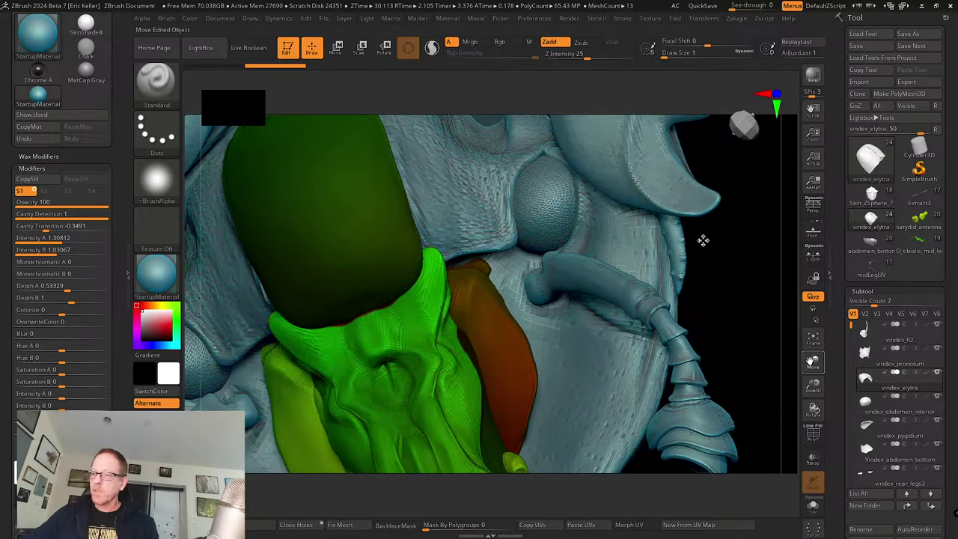
pyautogui.moveTo(743, 319); pyautogui.dragTo(731, 366)
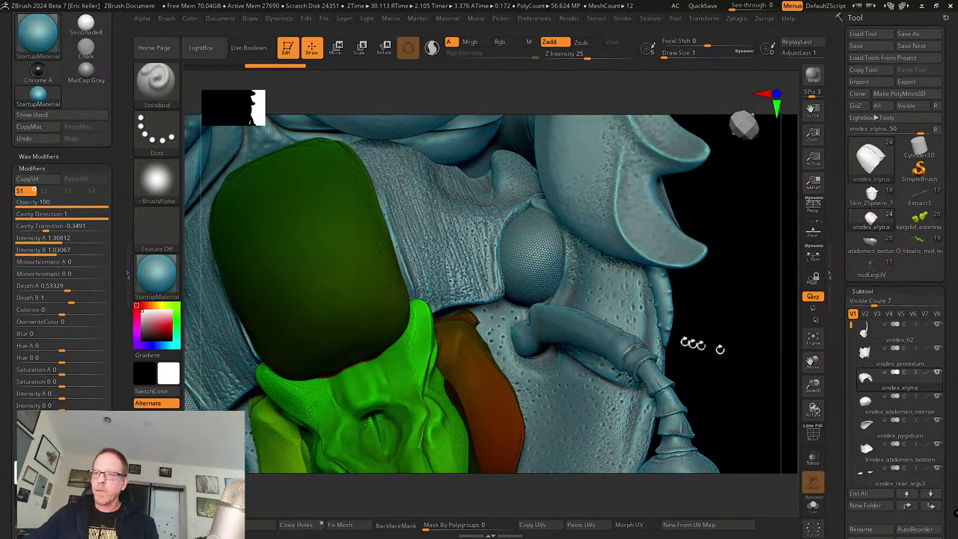
# - Make the vindex_mandible subtool active and turn off its texture map
pyautogui.moveTo(837, 437); pyautogui.dragTo(837, 368)
pyautogui.moveTo(849, 190); pyautogui.dragTo(868, 258)
pyautogui.click(897, 251)
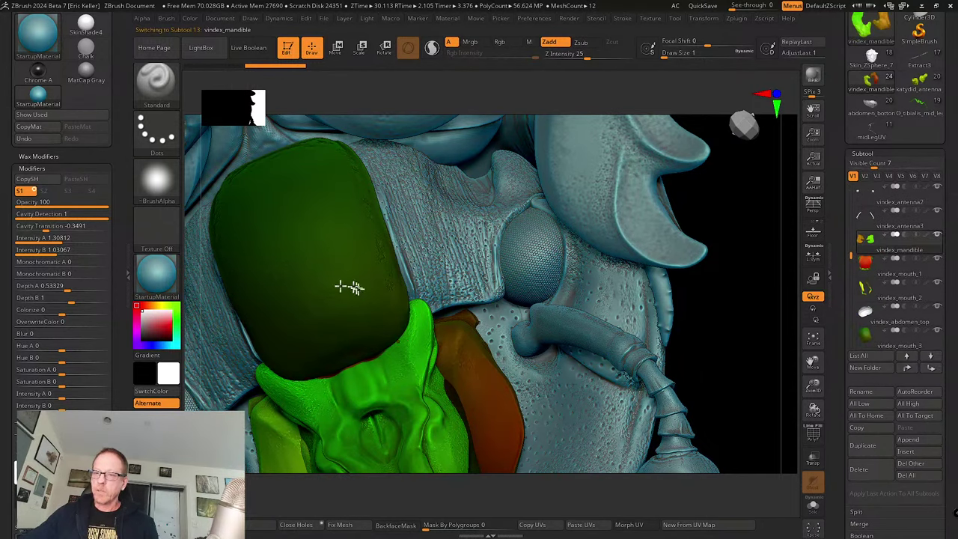
pyautogui.scroll(-10, 842, 523)
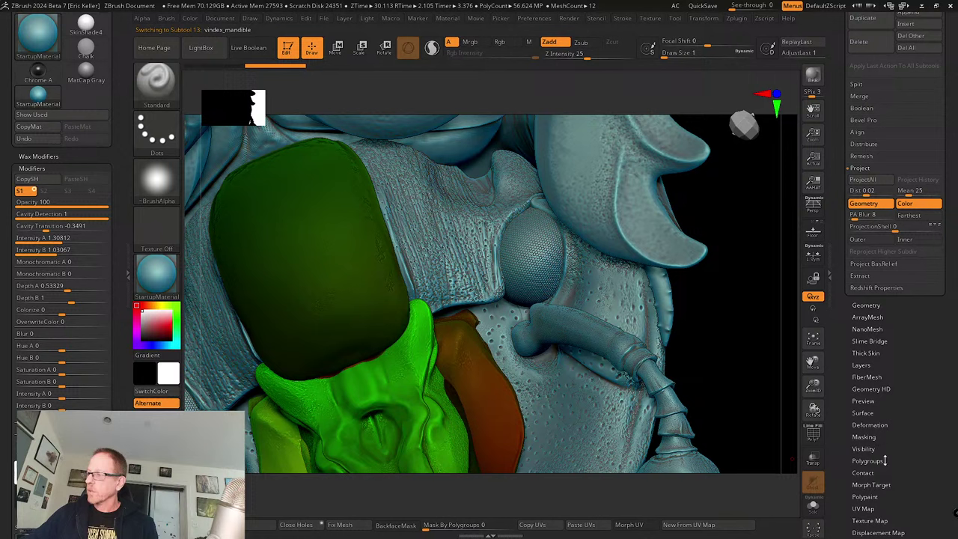
pyautogui.moveTo(911, 478); pyautogui.dragTo(911, 431)
pyautogui.click(866, 465)
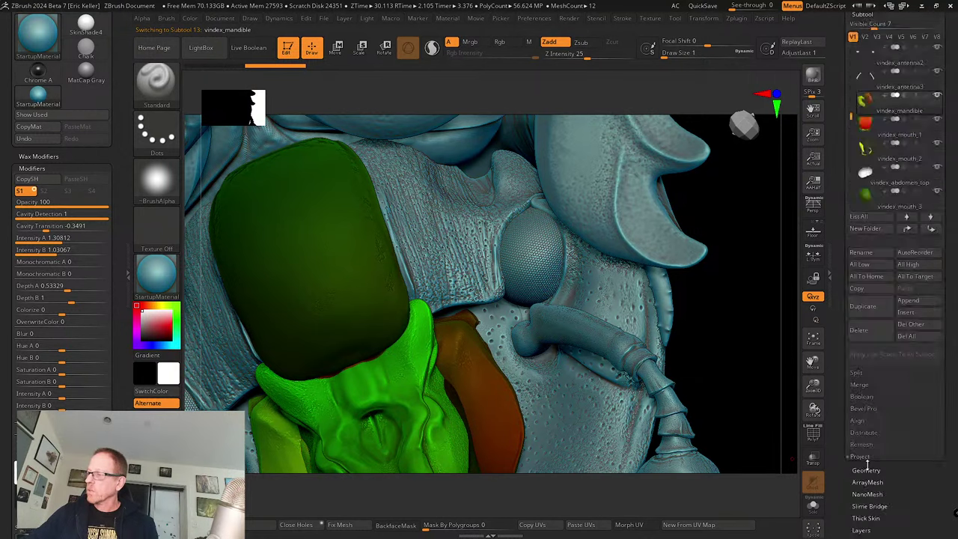
pyautogui.click(922, 252)
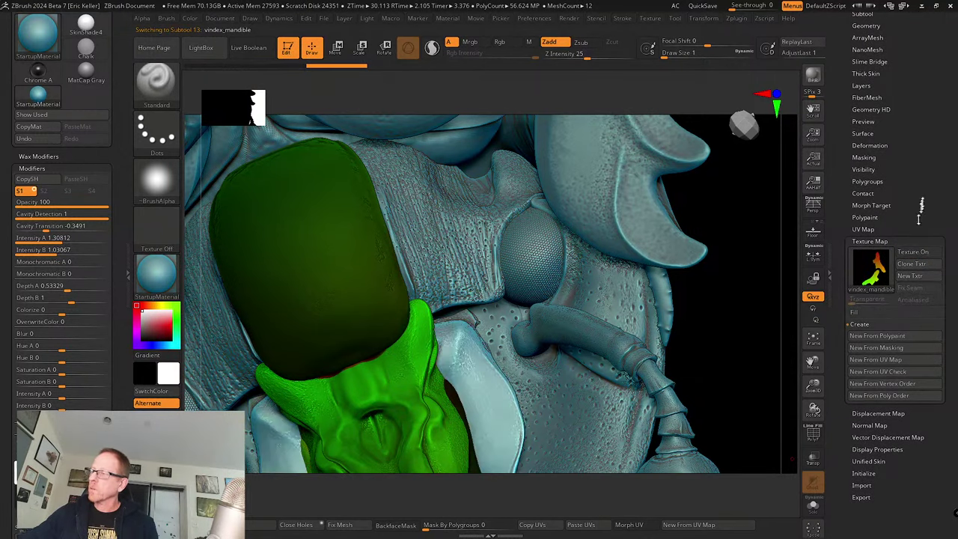
# - Apply the texture switch-off to all other visible subtools of the beetle
pyautogui.scroll(5, 920, 273)
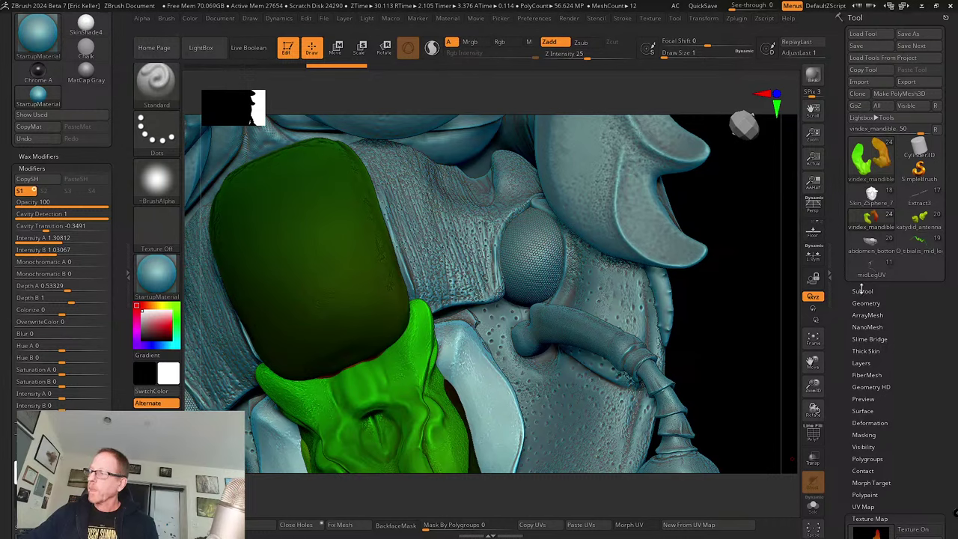
pyautogui.click(862, 290)
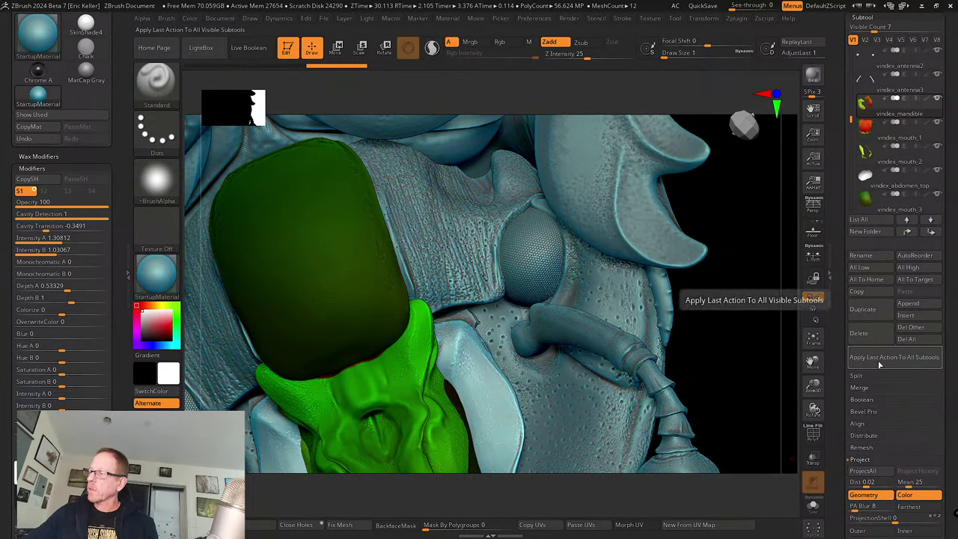
pyautogui.click(879, 361)
pyautogui.click(815, 387)
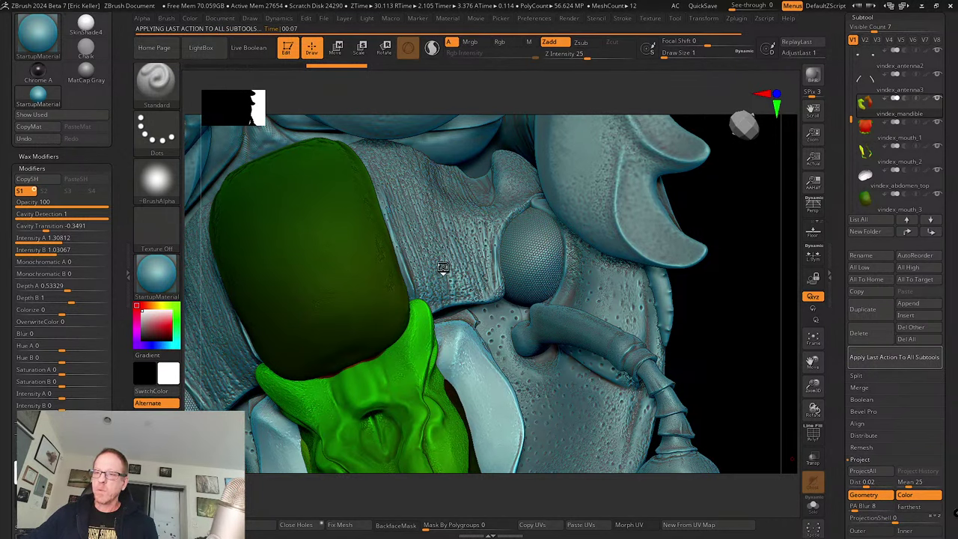
# - Examine the untextured beetle's eyes, ridged surfaces and mouthparts, bringing the underside of the head into view
pyautogui.moveTo(714, 319); pyautogui.dragTo(726, 342)
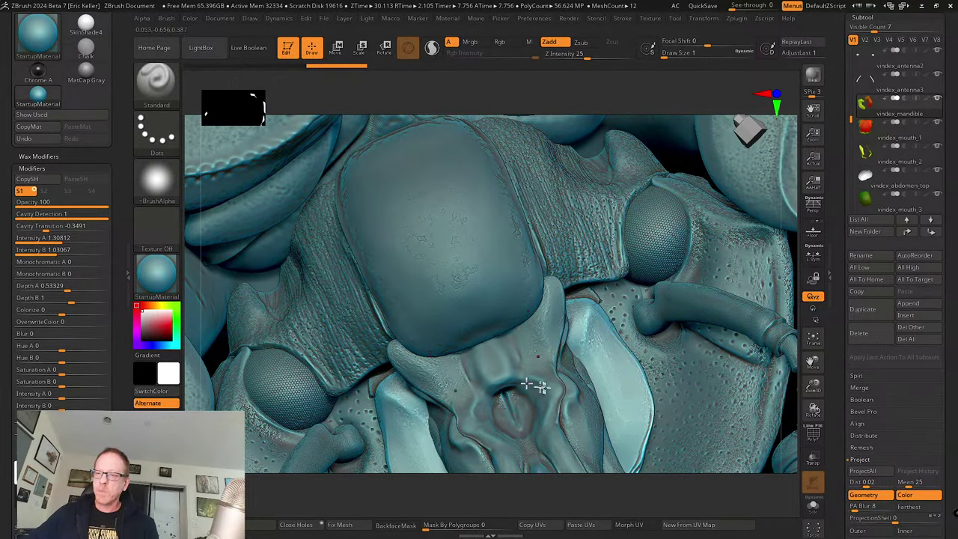
pyautogui.moveTo(808, 364); pyautogui.dragTo(709, 307)
pyautogui.click(812, 337)
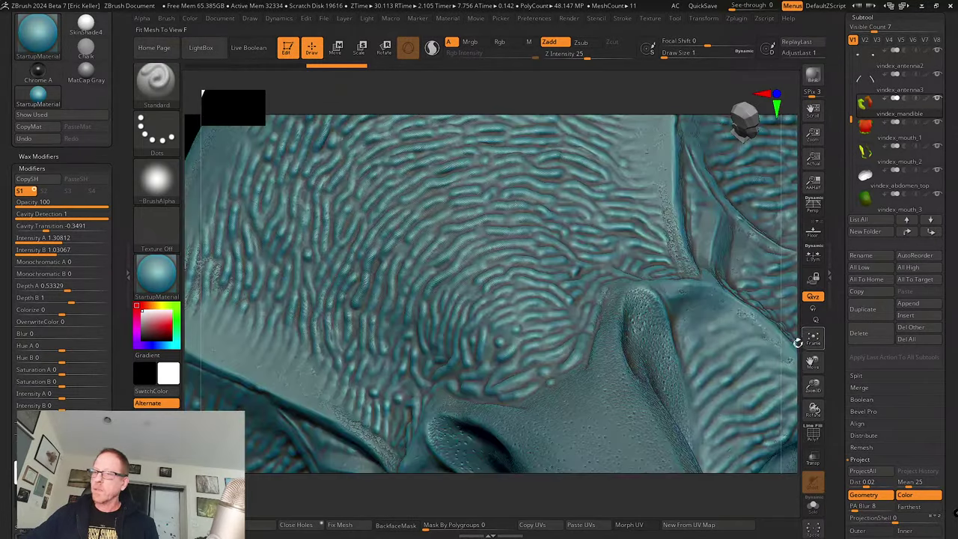
pyautogui.moveTo(817, 385); pyautogui.dragTo(774, 428)
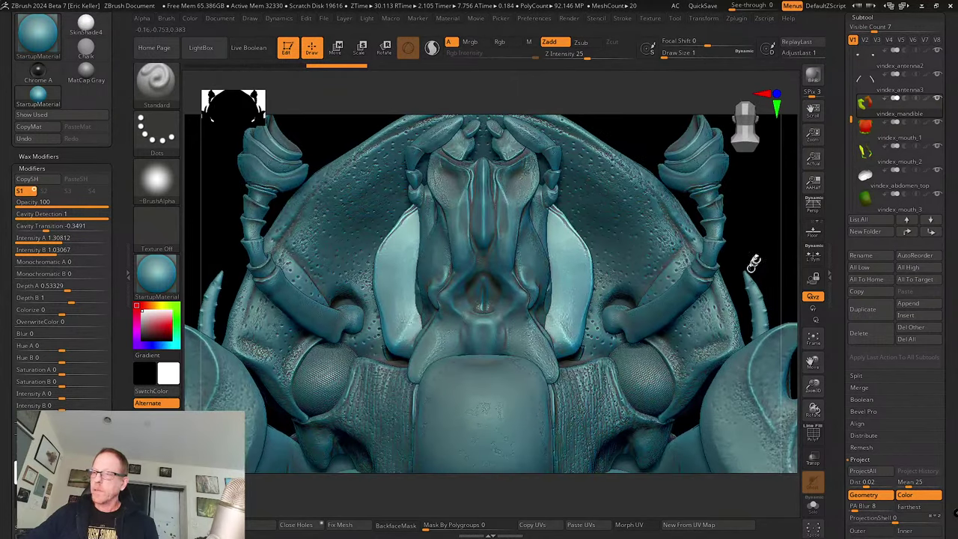
# - Examine the pitted head plate, its raised front rim and the mouthparts from below and from the side
pyautogui.keyDown('alt'); pyautogui.moveTo(759, 222); pyautogui.dragTo(776, 304); pyautogui.keyUp('alt')
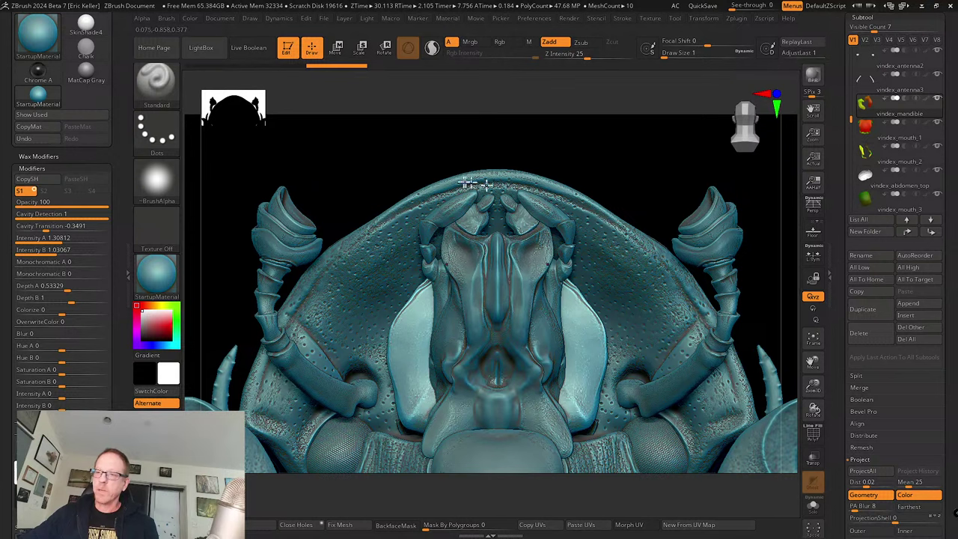
pyautogui.moveTo(598, 169); pyautogui.dragTo(578, 180)
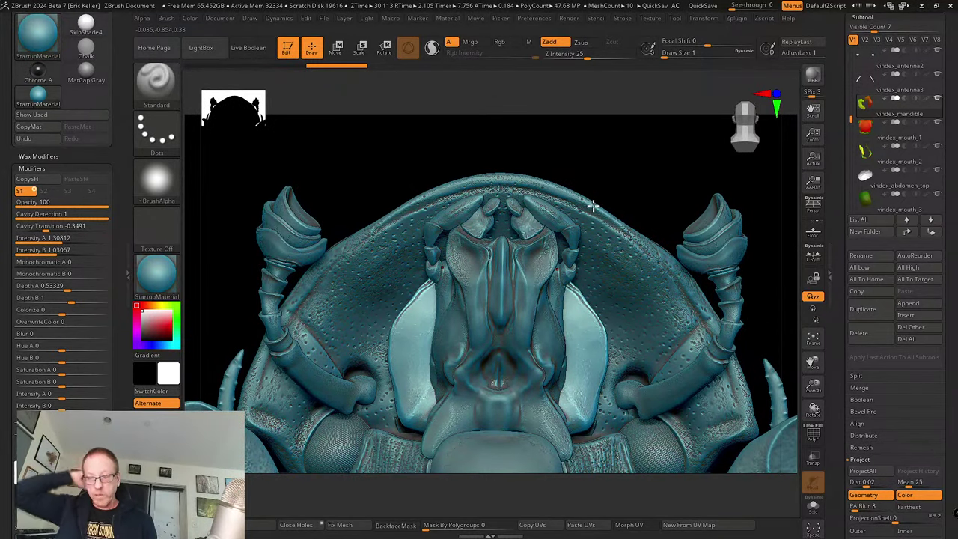
pyautogui.moveTo(581, 192); pyautogui.dragTo(631, 184)
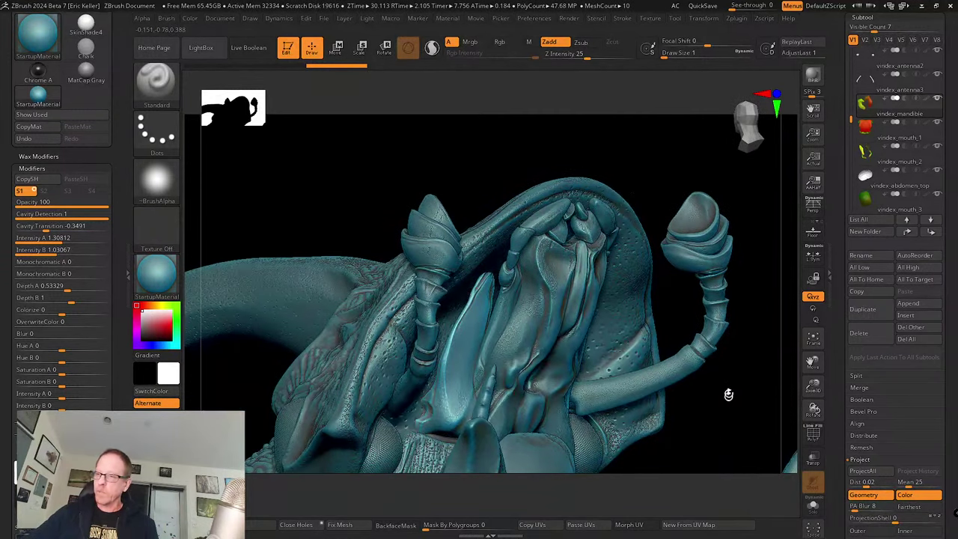
pyautogui.moveTo(728, 394); pyautogui.dragTo(632, 347)
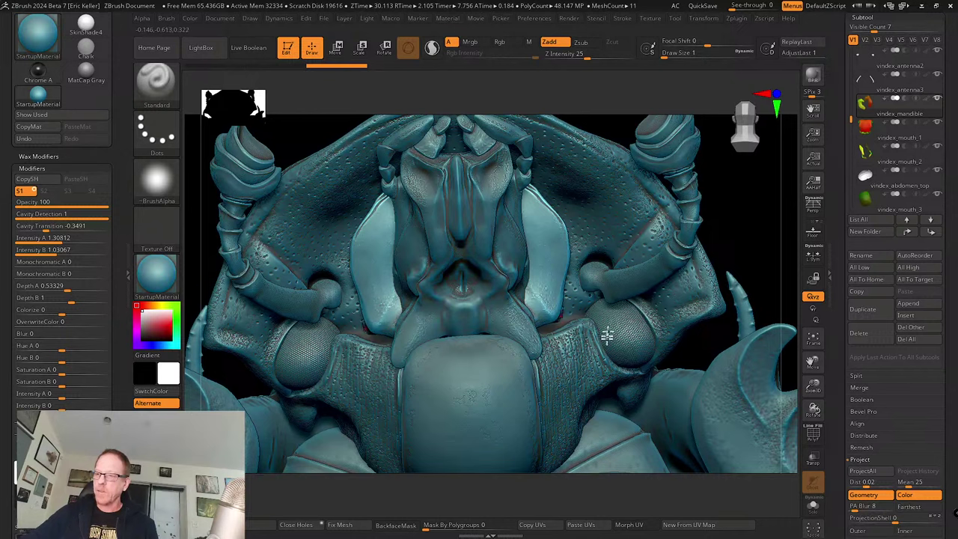
# - Examine the ridged texture around the beetle's eye, followed by the head, horn and pronotum from farther away
pyautogui.moveTo(729, 250); pyautogui.dragTo(649, 305)
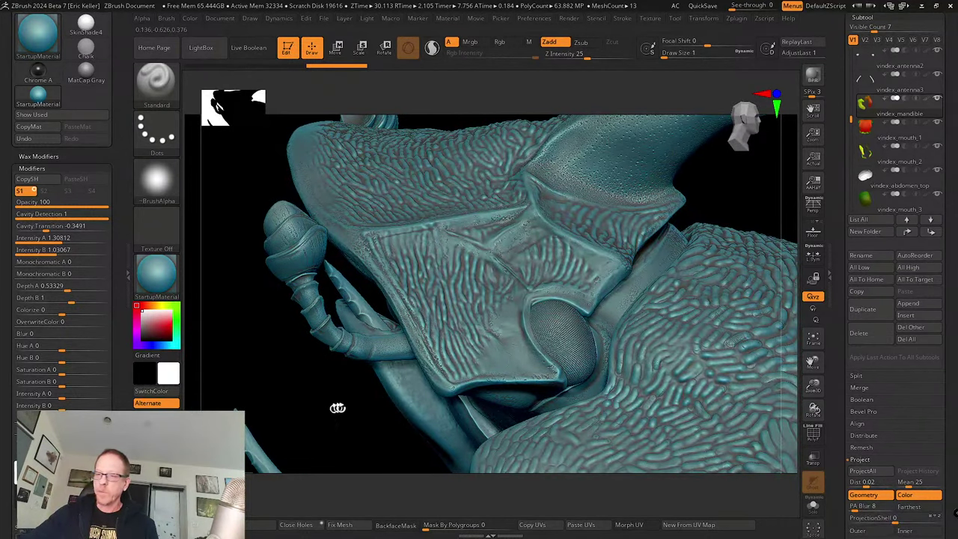
pyautogui.moveTo(337, 407); pyautogui.dragTo(389, 382)
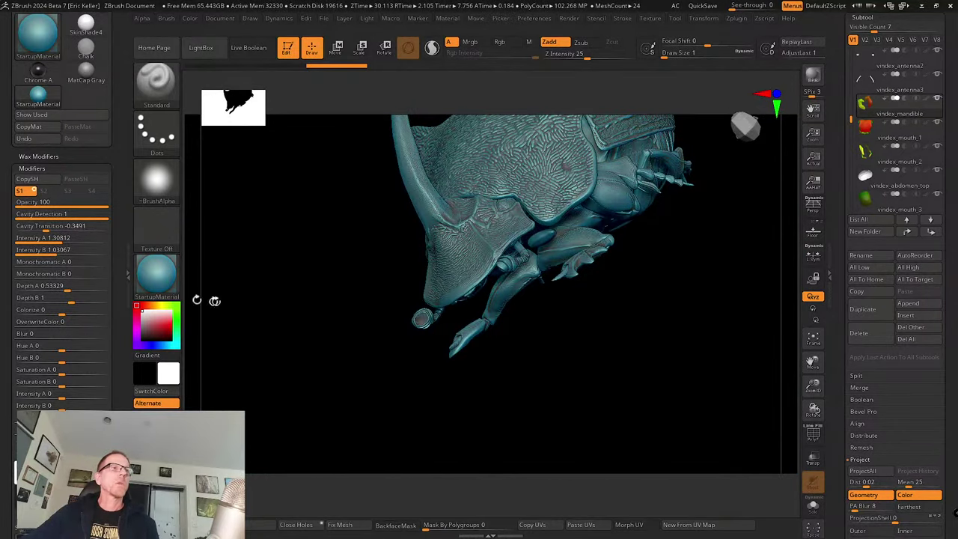
pyautogui.moveTo(490, 393); pyautogui.dragTo(577, 442)
# - Switch the active tool to the Skin_ZSphere_7 wasp and fit the whole model in view
pyautogui.moveTo(835, 168); pyautogui.dragTo(816, 280)
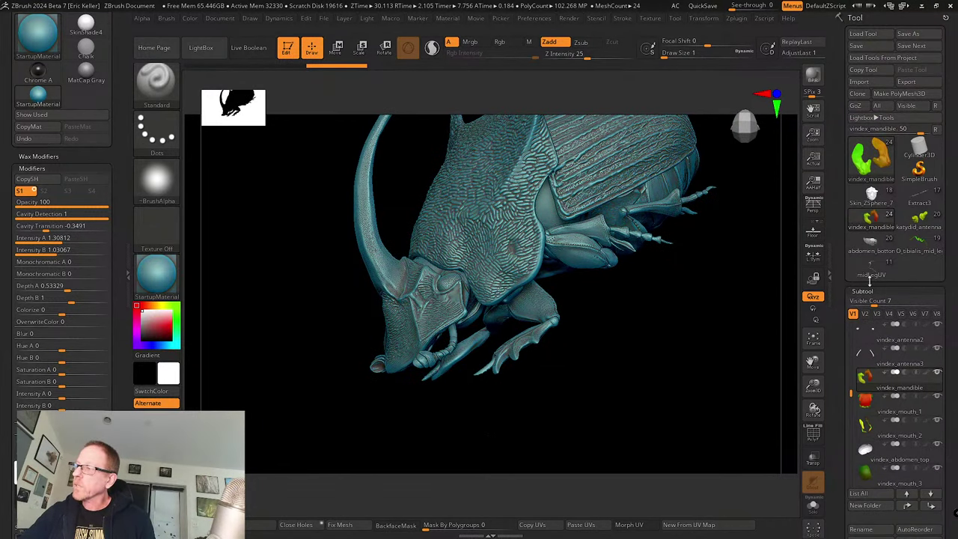
pyautogui.moveTo(868, 253)
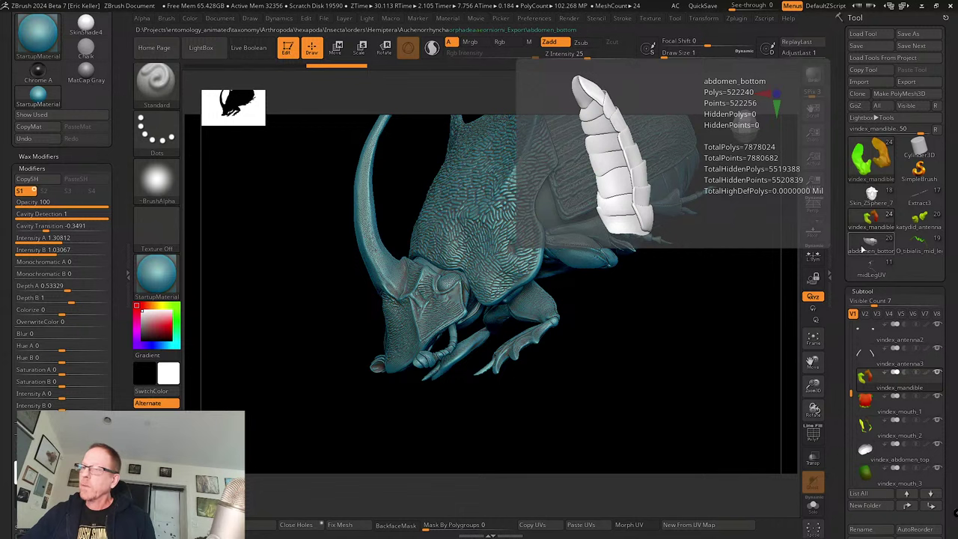
pyautogui.moveTo(868, 215)
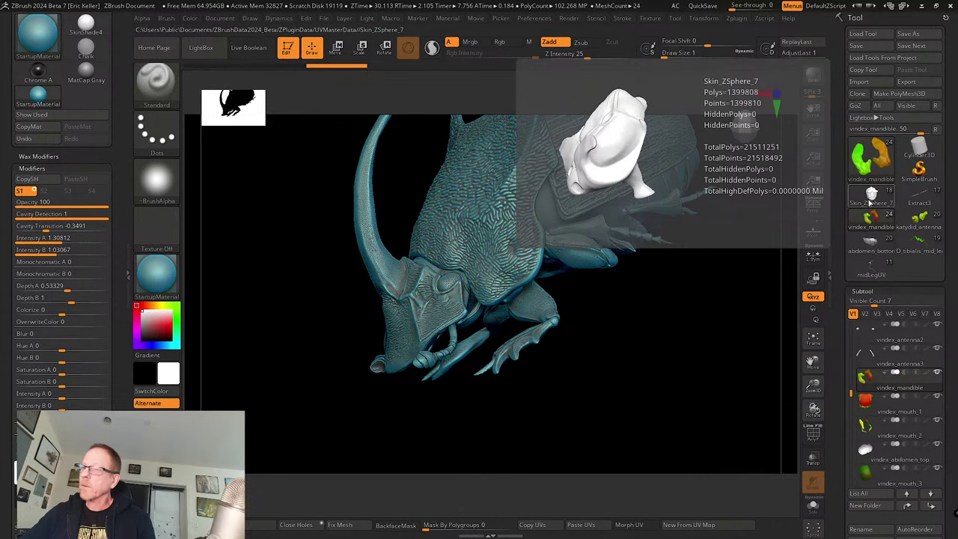
pyautogui.click(870, 202)
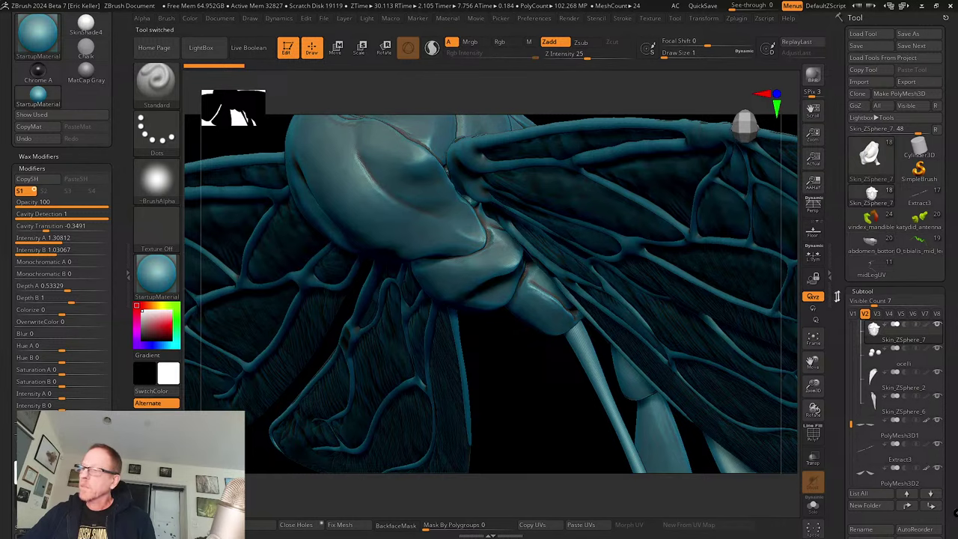
pyautogui.click(813, 338)
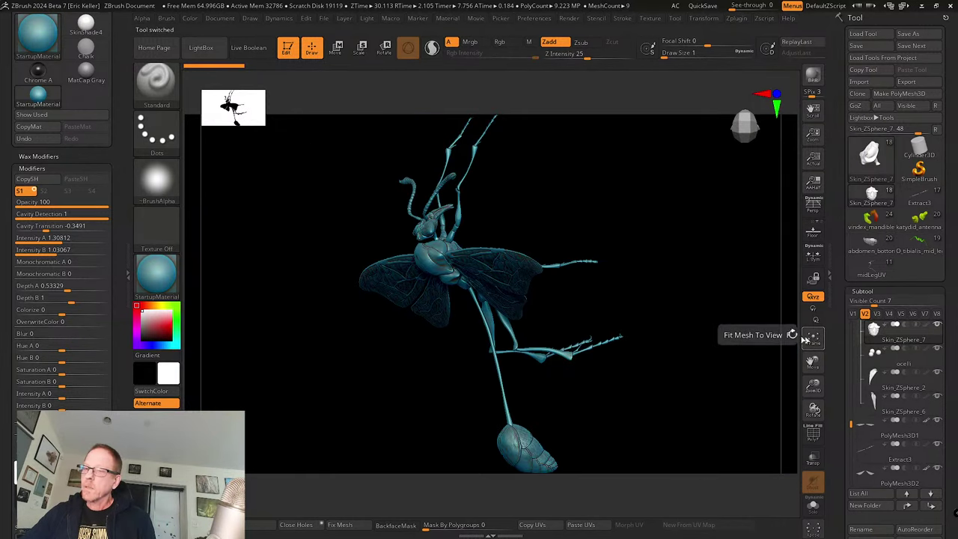
# - Switch the active tool to the katydid and turn off the texture map of its antenna base subtool
pyautogui.click(923, 196)
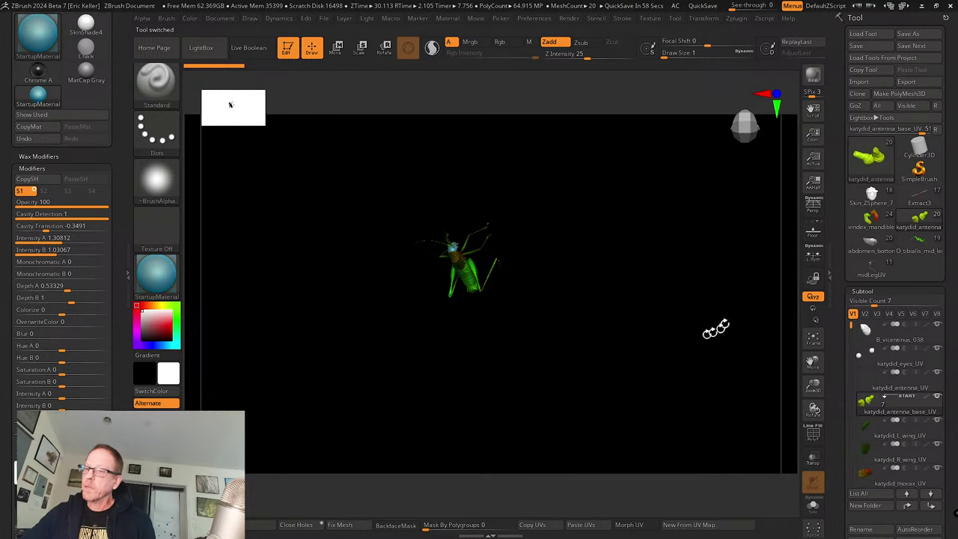
pyautogui.moveTo(836, 460); pyautogui.dragTo(836, 346)
pyautogui.moveTo(918, 475); pyautogui.dragTo(869, 383)
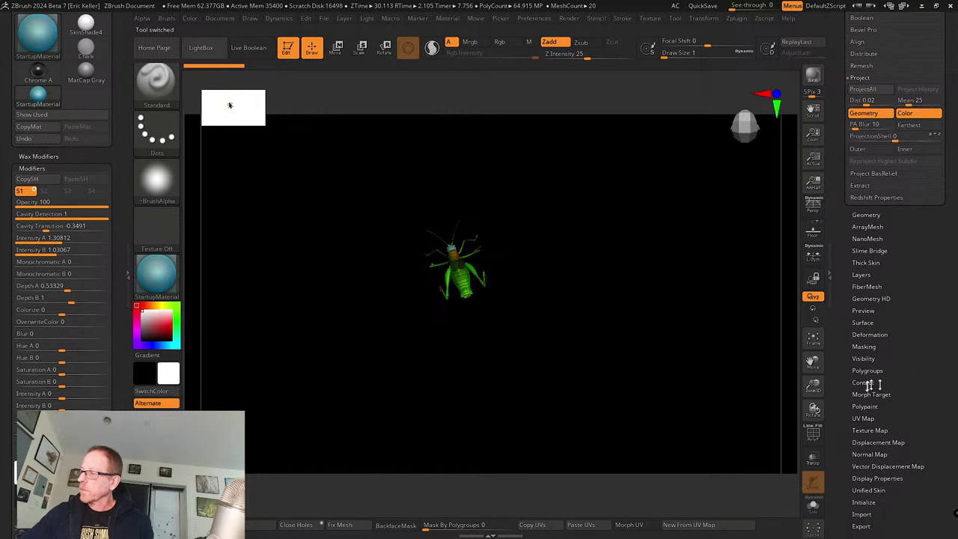
pyautogui.click(869, 431)
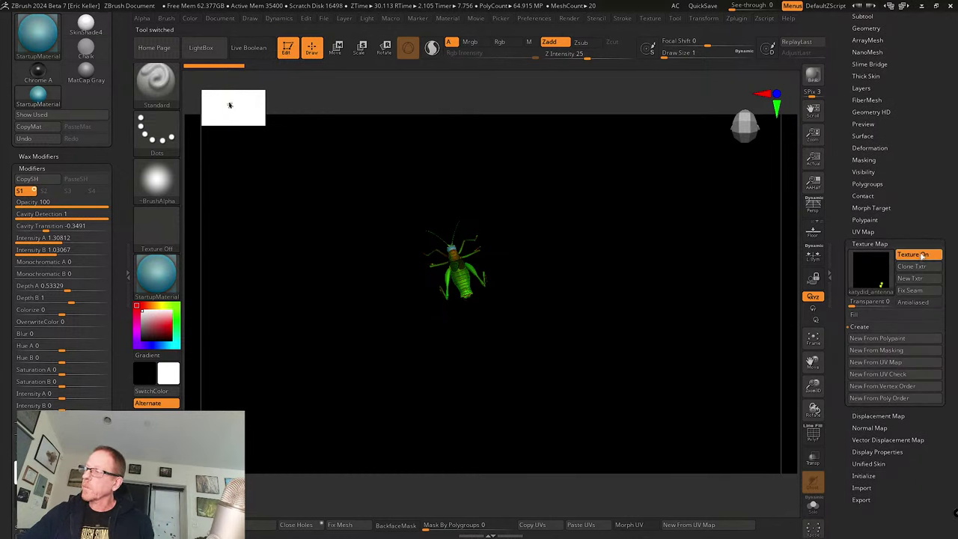
# - Apply the texture switch-off to all other visible subtools of the katydid
pyautogui.moveTo(864, 16); pyautogui.dragTo(864, 271)
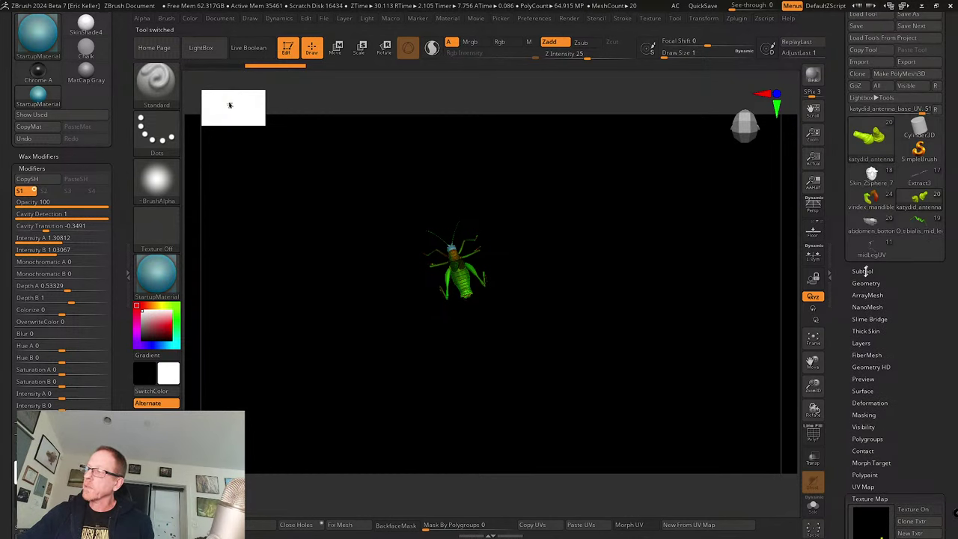
pyautogui.click(864, 271)
pyautogui.click(888, 358)
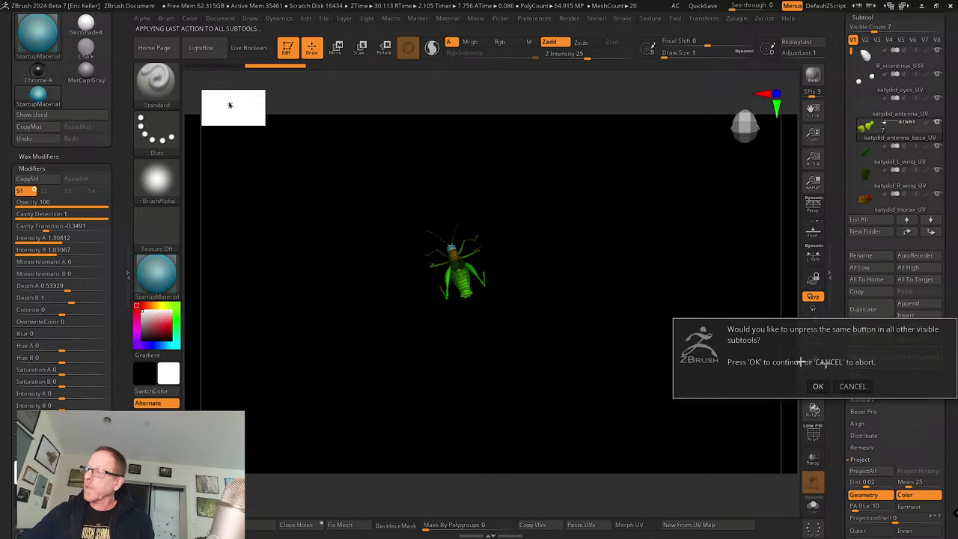
pyautogui.click(818, 387)
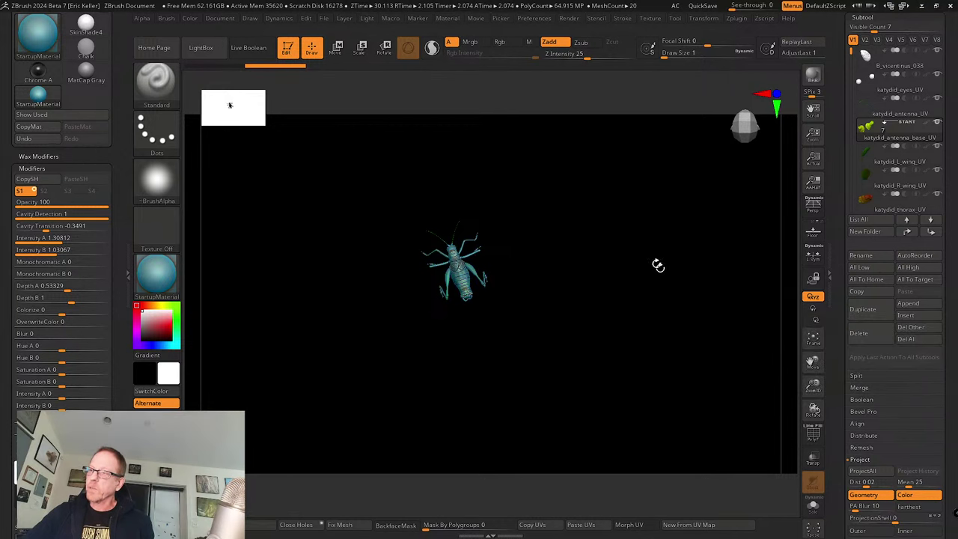
# - Examine the katydid from the side and study the fine surface texture around its eye, antenna base and pronotum
pyautogui.moveTo(569, 323); pyautogui.dragTo(644, 321)
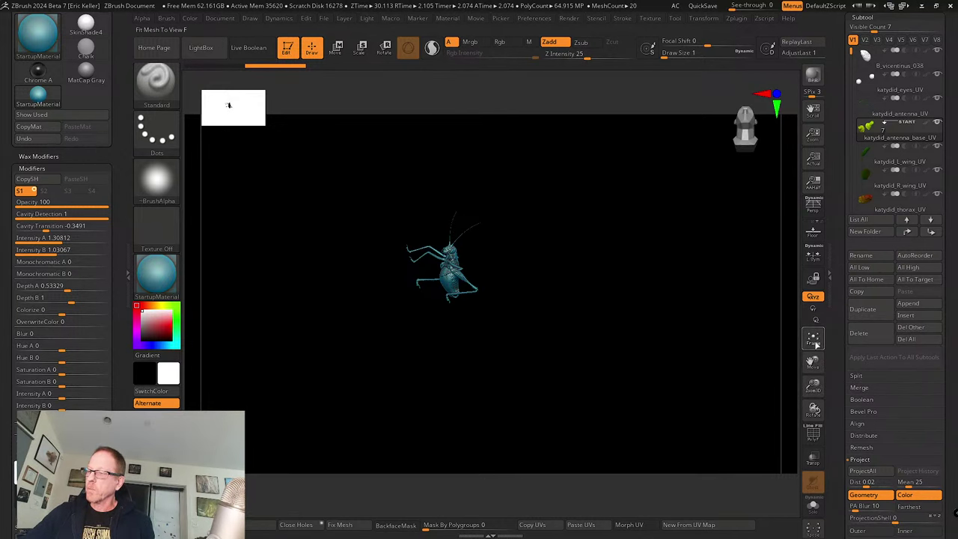
pyautogui.click(812, 339)
pyautogui.moveTo(714, 297); pyautogui.dragTo(677, 242)
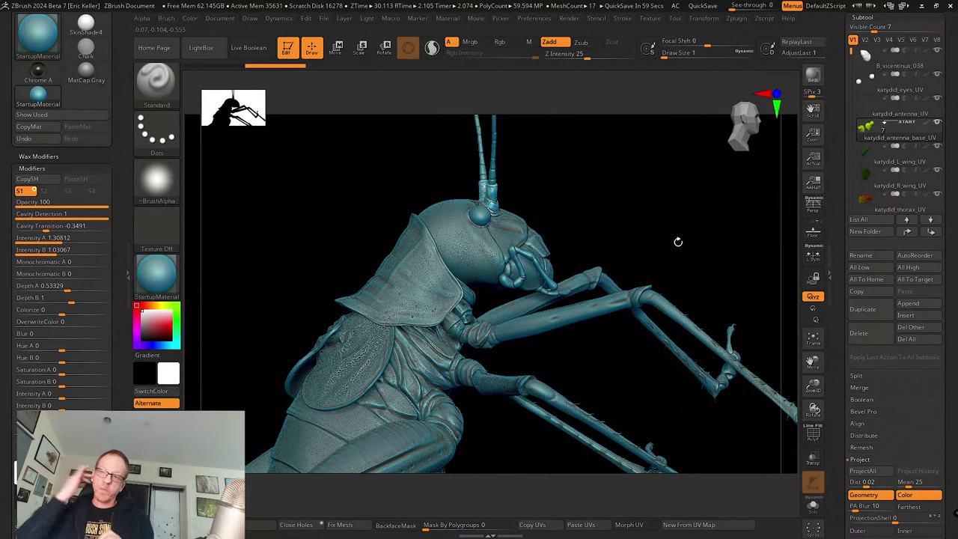
pyautogui.moveTo(636, 243); pyautogui.dragTo(707, 378)
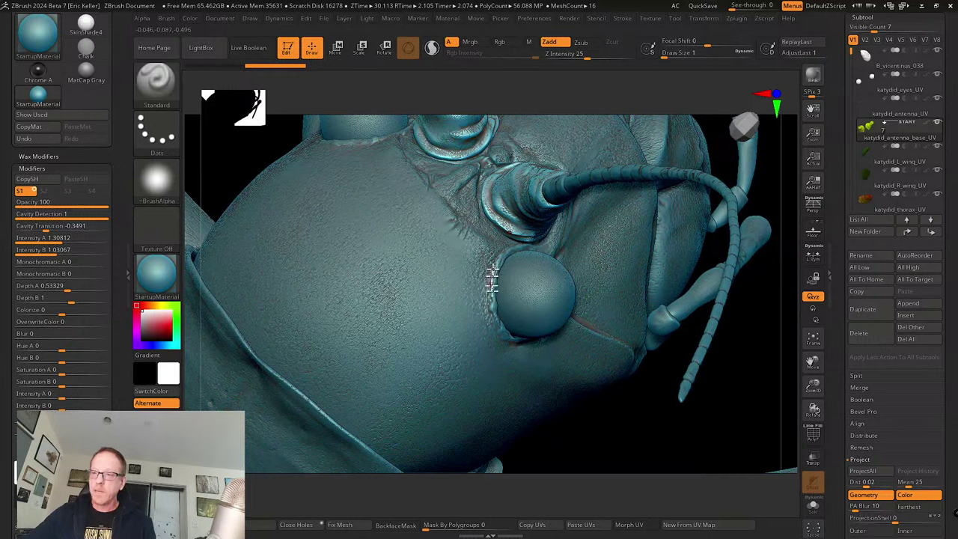
pyautogui.moveTo(641, 432); pyautogui.dragTo(813, 401)
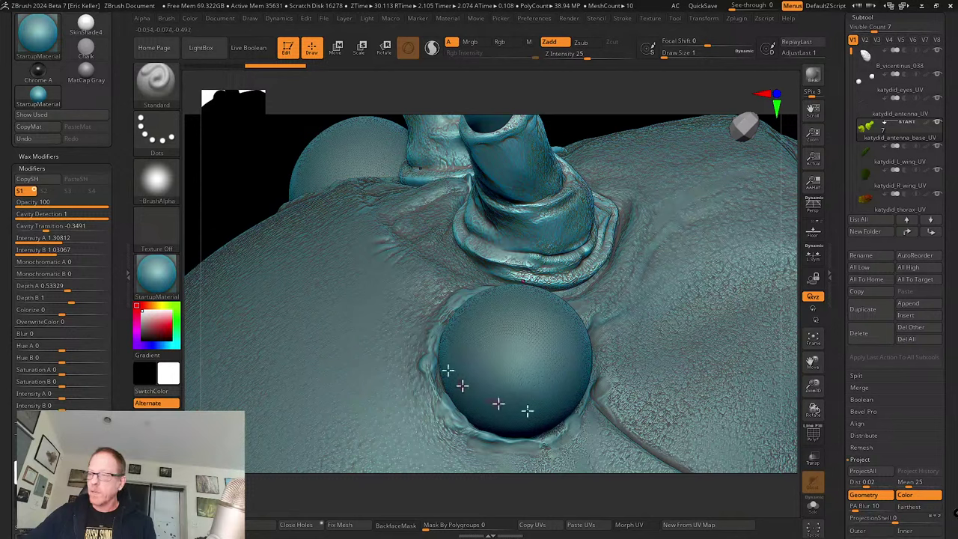
pyautogui.moveTo(813, 388); pyautogui.dragTo(808, 357)
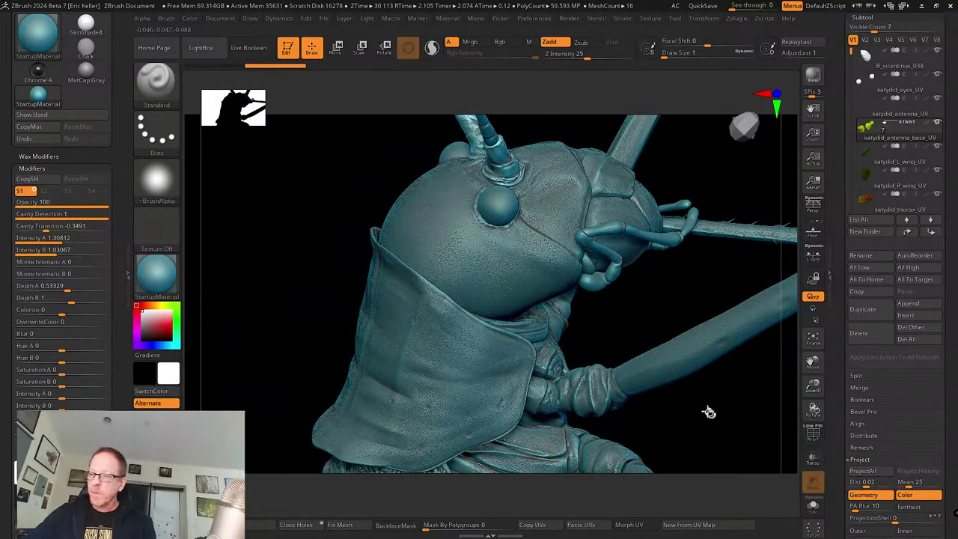
# - Examine the surface detail of the katydid's wrinkled wings, abdomen segments and hind leg up close, and fit the model in view
pyautogui.moveTo(708, 411); pyautogui.dragTo(714, 314)
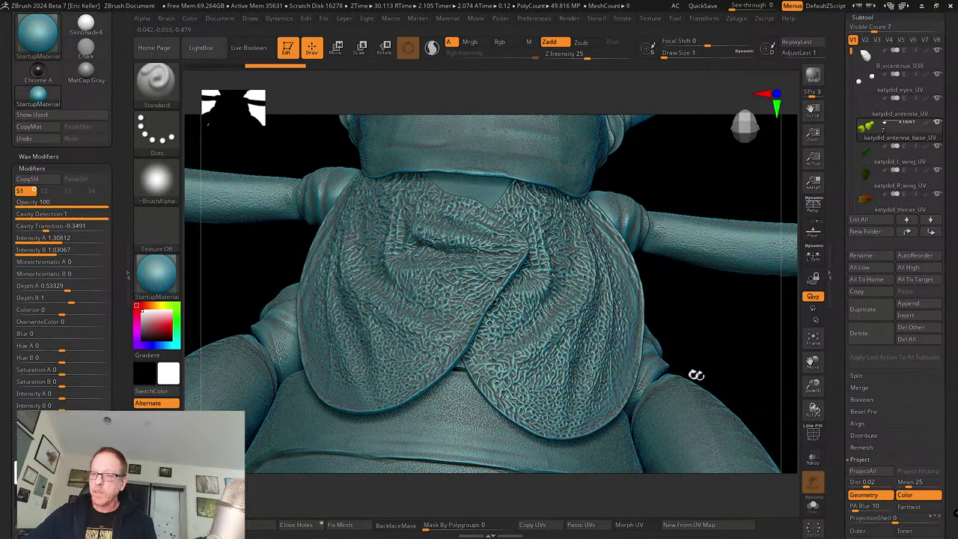
pyautogui.moveTo(696, 375); pyautogui.dragTo(505, 342)
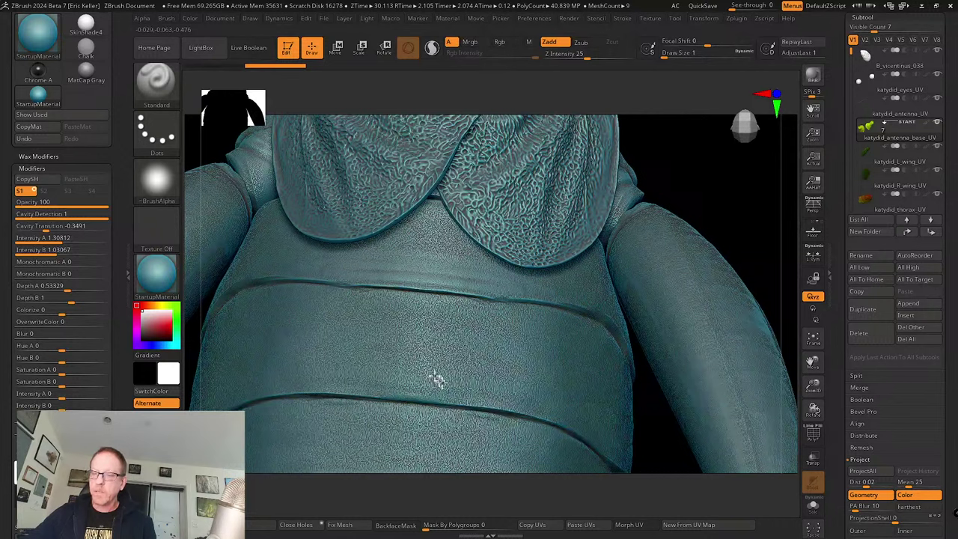
pyautogui.moveTo(631, 431); pyautogui.dragTo(645, 351)
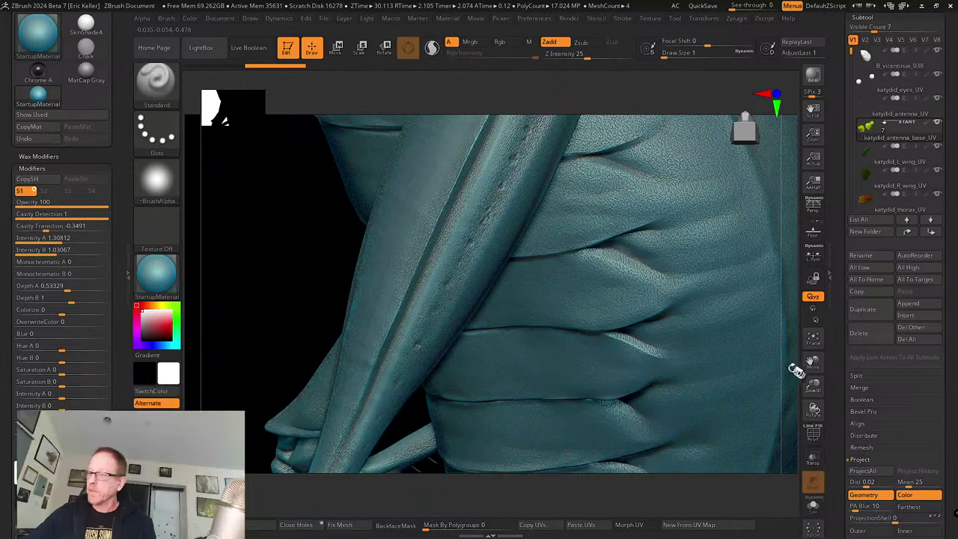
pyautogui.moveTo(813, 385); pyautogui.dragTo(620, 390)
pyautogui.click(806, 343)
# - Switch the active tool to the O_tibialis_mid_leg_UV cicada and bring its underside into view
pyautogui.moveTo(838, 226); pyautogui.dragTo(824, 318)
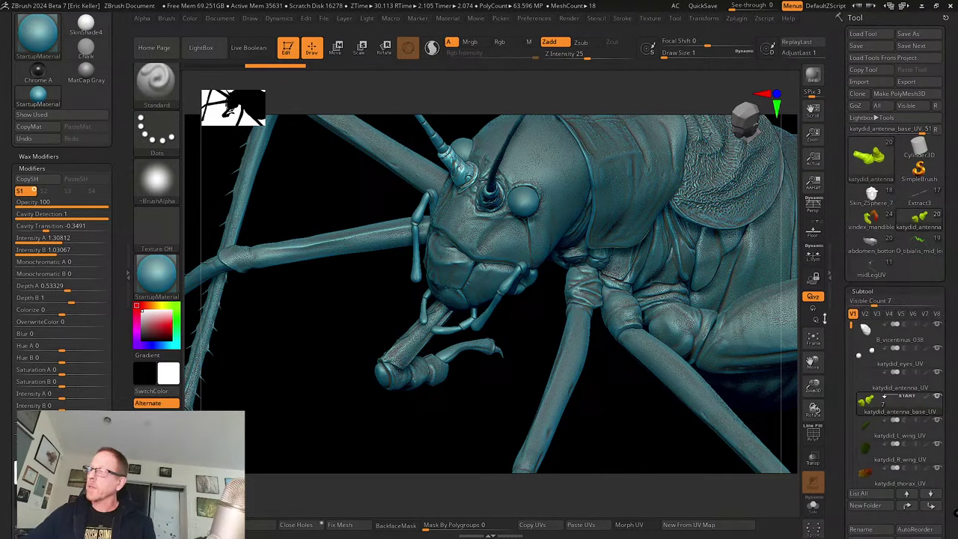
pyautogui.click(918, 221)
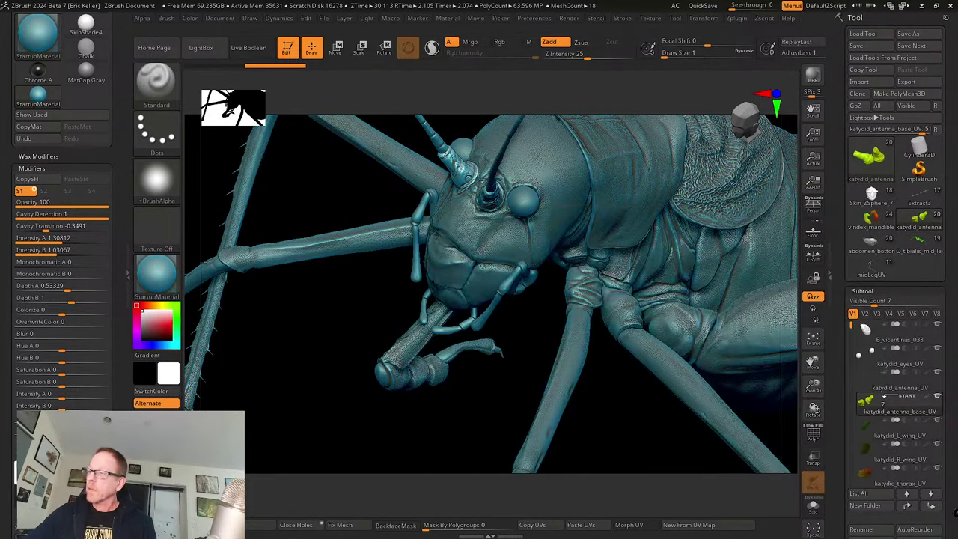
pyautogui.moveTo(919, 241)
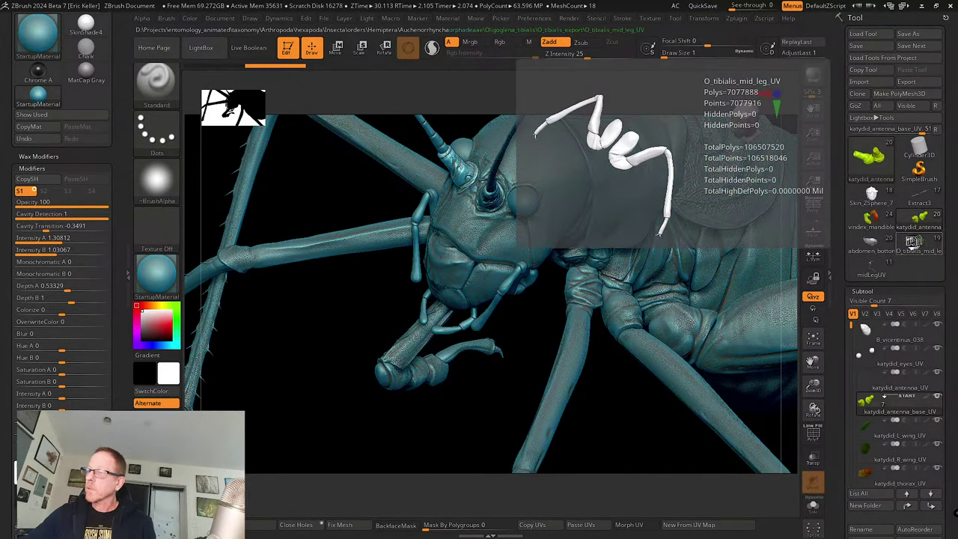
pyautogui.click(760, 306)
pyautogui.moveTo(726, 318); pyautogui.dragTo(614, 222)
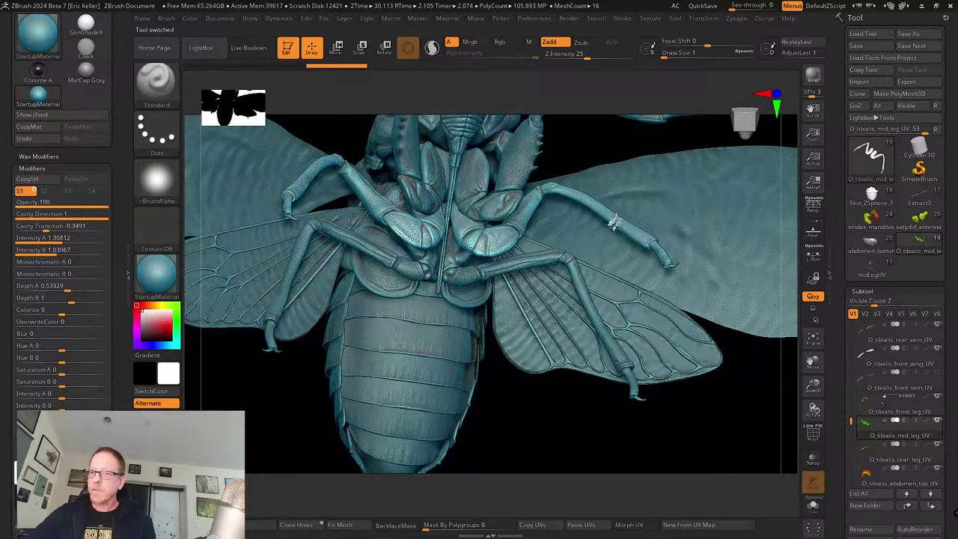
# - Study the pitted surface texture of the cicada's head, leg joints, abdomen plates and thorax up close
pyautogui.moveTo(605, 173); pyautogui.dragTo(517, 333)
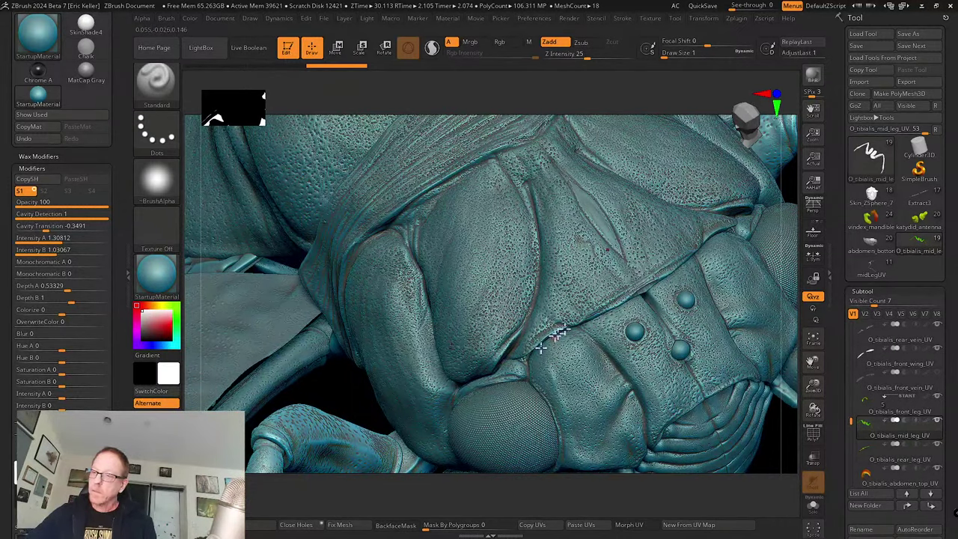
pyautogui.moveTo(811, 362); pyautogui.dragTo(561, 247)
pyautogui.moveTo(616, 339); pyautogui.dragTo(683, 333)
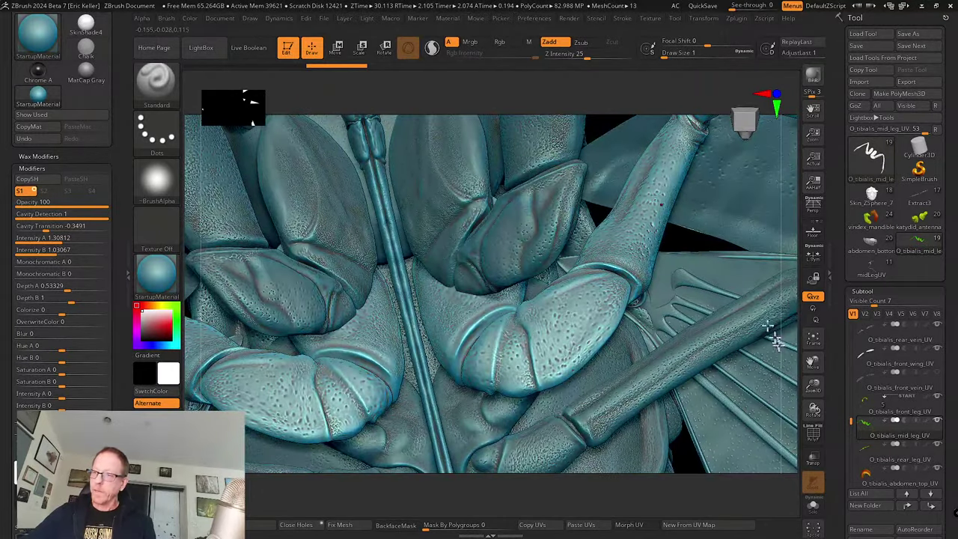
pyautogui.moveTo(812, 385); pyautogui.dragTo(781, 404)
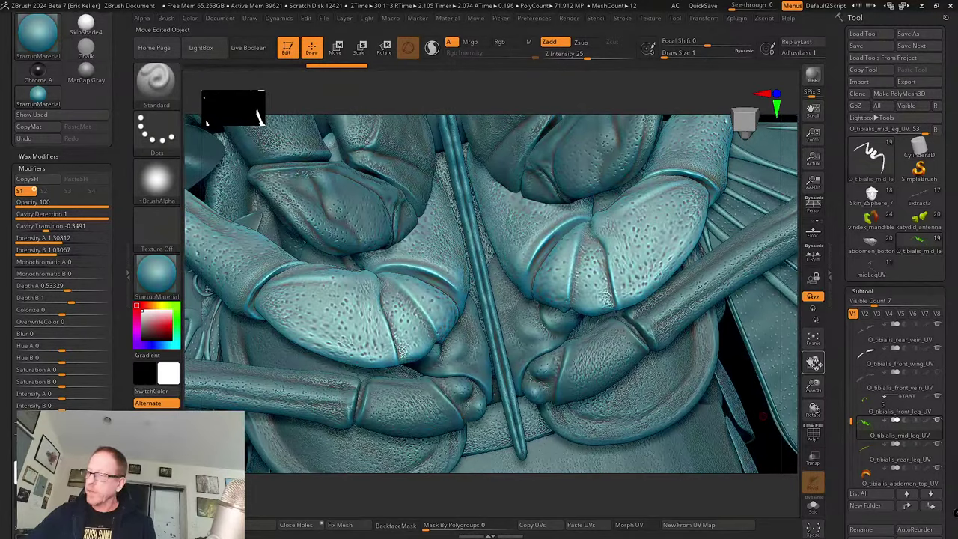
pyautogui.moveTo(818, 364)
pyautogui.mouseDown()
pyautogui.moveTo(823, 234)
pyautogui.moveTo(801, 339)
pyautogui.mouseUp()
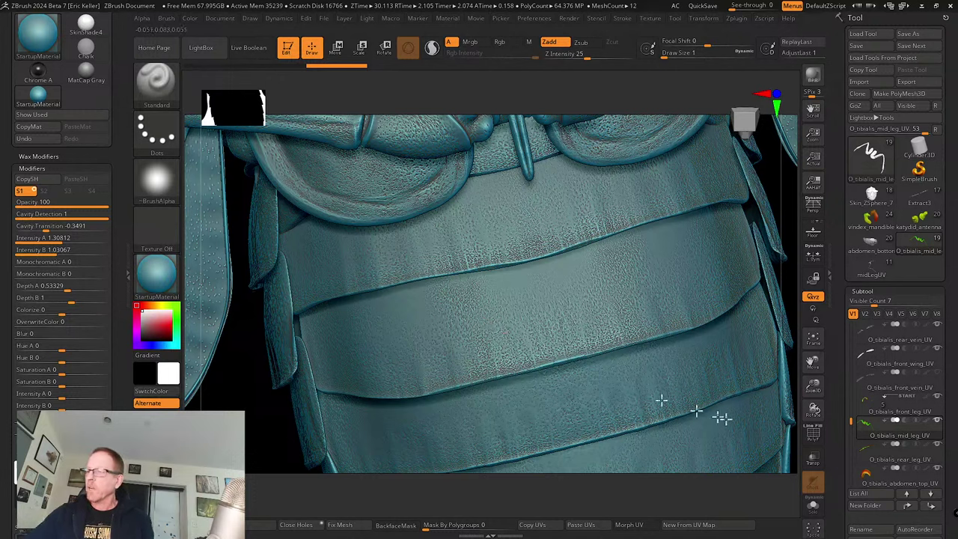
pyautogui.moveTo(814, 385); pyautogui.dragTo(748, 321)
pyautogui.moveTo(812, 363); pyautogui.dragTo(786, 503)
pyautogui.moveTo(813, 385)
pyautogui.mouseDown()
pyautogui.moveTo(813, 418)
pyautogui.moveTo(813, 392)
pyautogui.mouseUp()
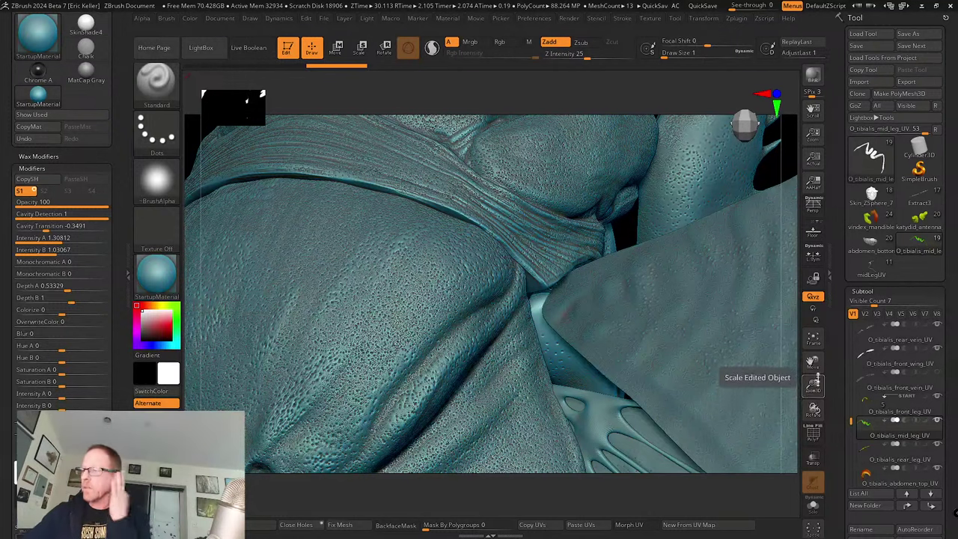
pyautogui.moveTo(813, 363); pyautogui.dragTo(835, 427)
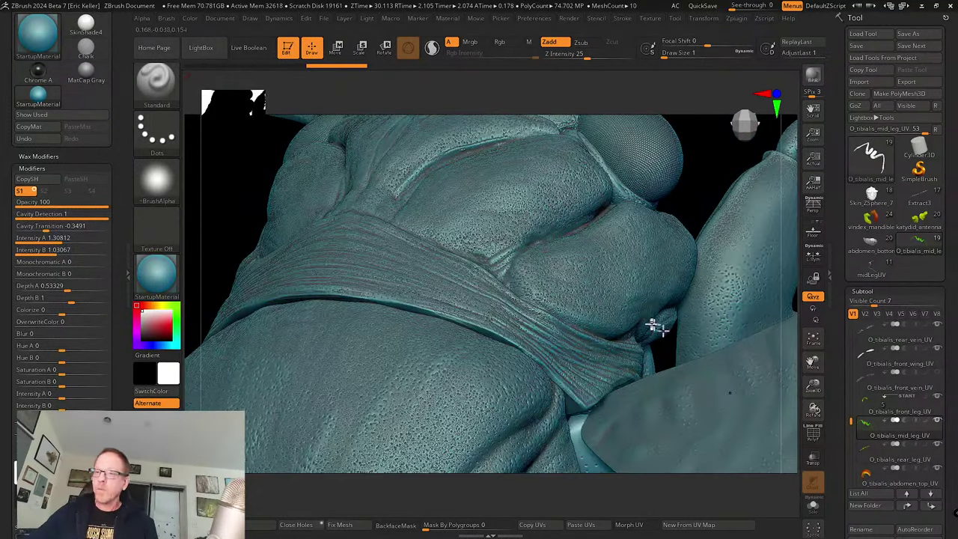
# - Examine the cicada's head and ridged collar from above, and fit the whole model in view to inspect the wings
pyautogui.moveTo(675, 218); pyautogui.dragTo(587, 347, button='right')
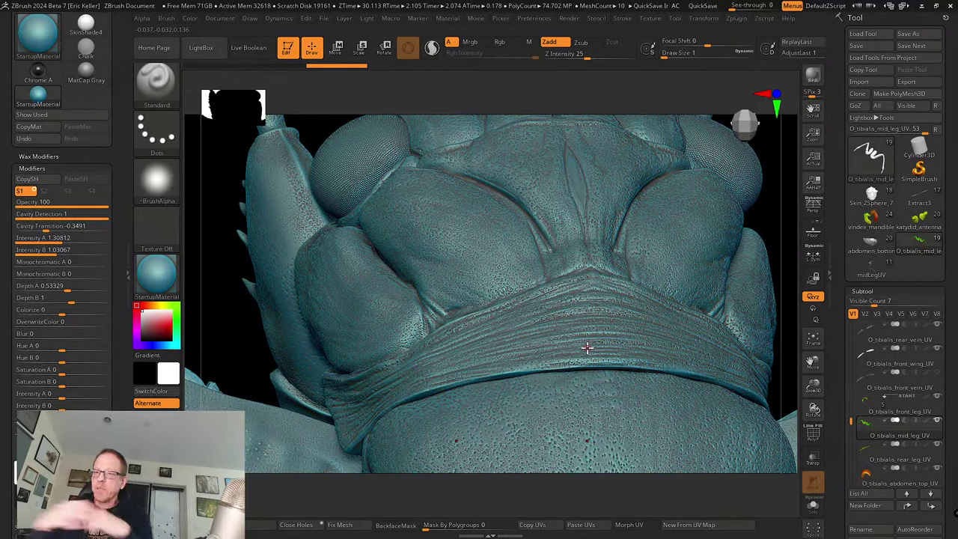
pyautogui.moveTo(763, 214); pyautogui.dragTo(755, 228)
pyautogui.moveTo(755, 228); pyautogui.dragTo(752, 248, button='right')
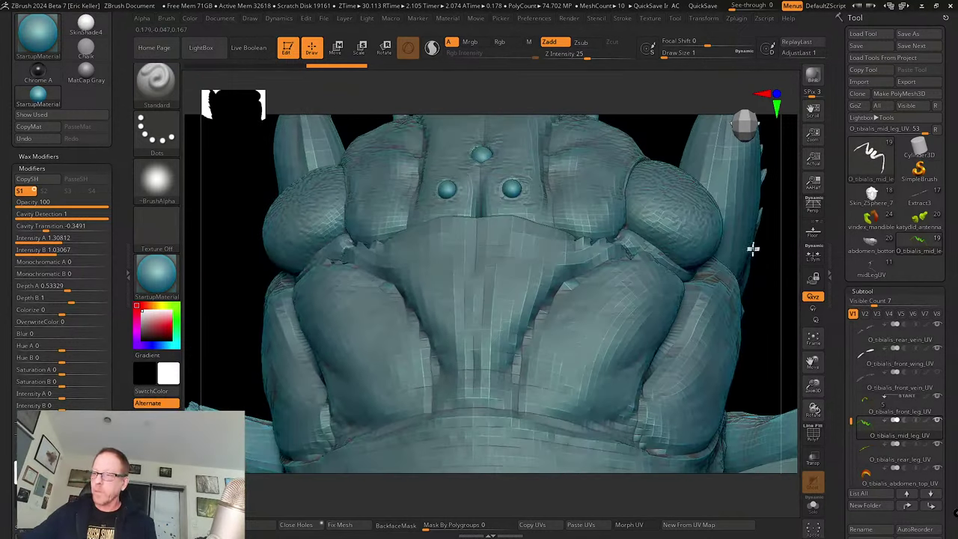
pyautogui.press('d')
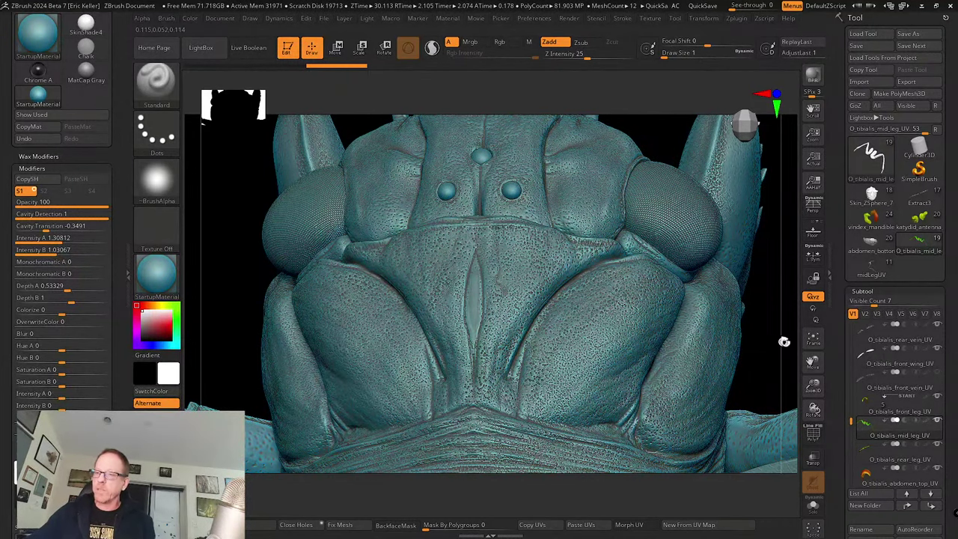
pyautogui.moveTo(784, 337); pyautogui.dragTo(751, 327, button='right')
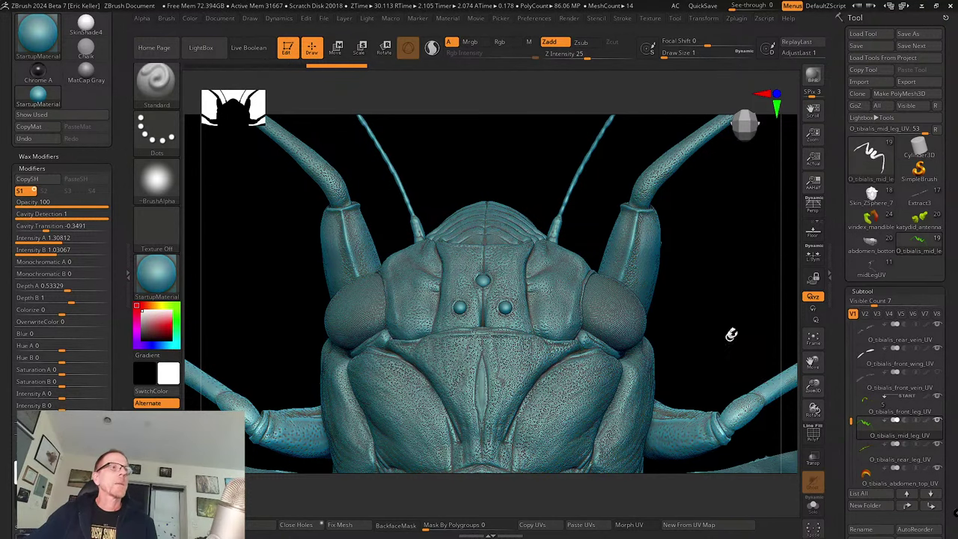
pyautogui.moveTo(727, 335); pyautogui.dragTo(658, 222, button='right')
pyautogui.press('f')
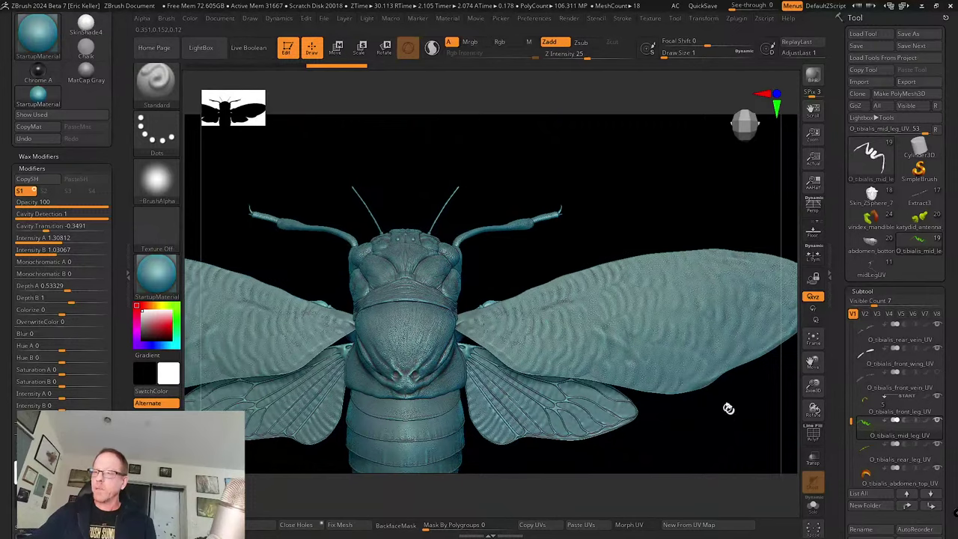
pyautogui.moveTo(726, 406); pyautogui.dragTo(752, 283, button='right')
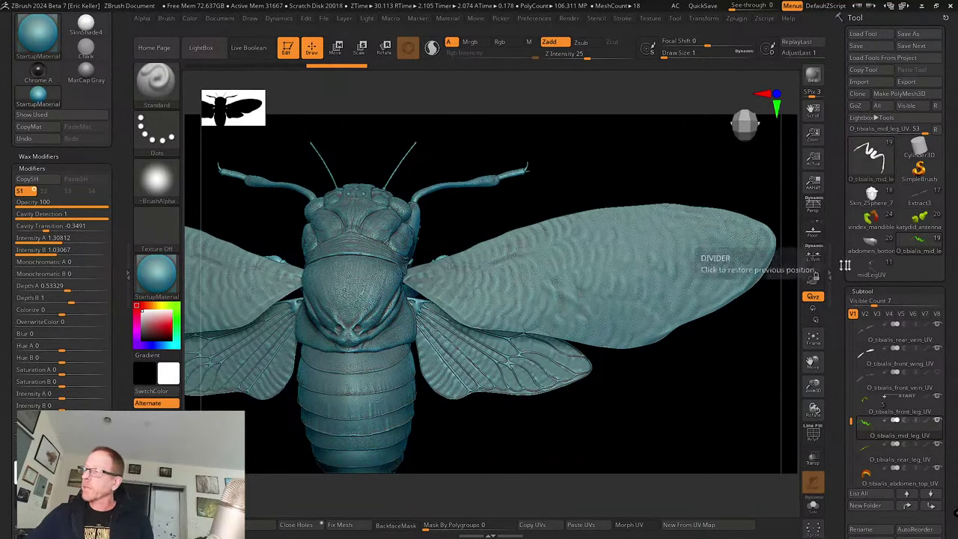
# - Switch the active tool to the midLegUV leafcutter ant and make its head_UV_2 subtool active while viewing the ant from the front
pyautogui.click(903, 253)
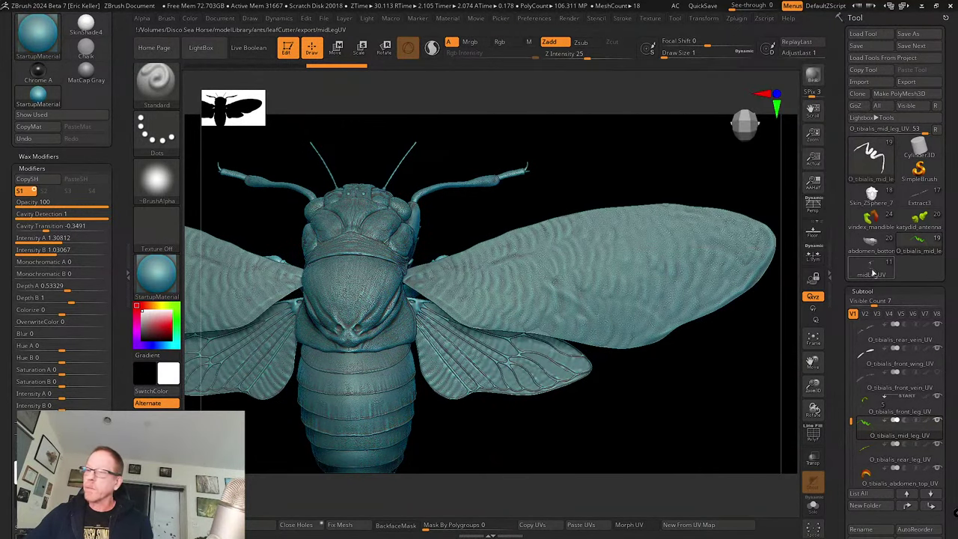
pyautogui.click(819, 335)
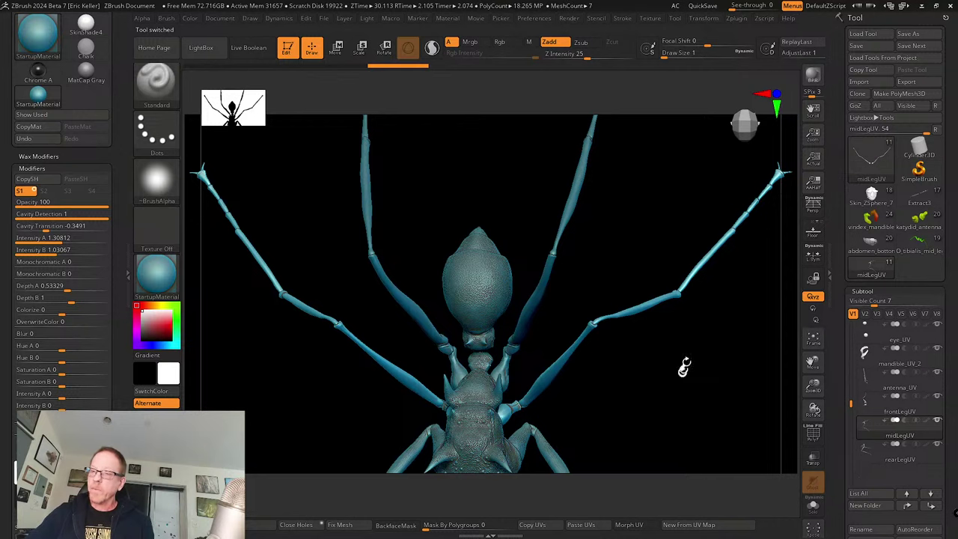
pyautogui.moveTo(684, 363); pyautogui.dragTo(688, 287, button='right')
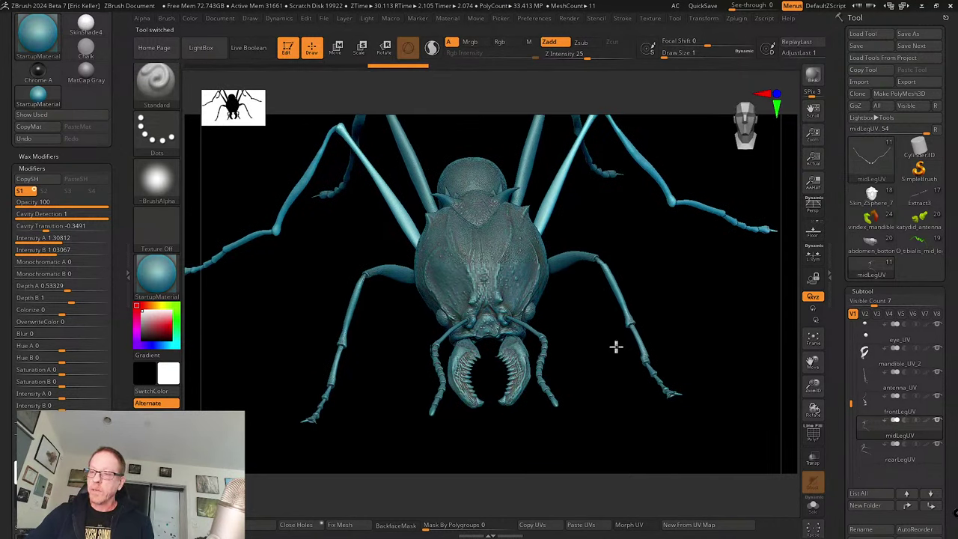
pyautogui.moveTo(615, 346)
pyautogui.keyDown('ctrl'); pyautogui.mouseDown(button='right')
pyautogui.moveTo(691, 364)
pyautogui.moveTo(682, 317)
pyautogui.moveTo(635, 302)
pyautogui.moveTo(622, 348)
pyautogui.mouseUp(button='right'); pyautogui.keyUp('ctrl')
pyautogui.keyDown('alt'); pyautogui.click(532, 259); pyautogui.keyUp('alt')
pyautogui.moveTo(531, 259); pyautogui.dragTo(461, 300, button='right')
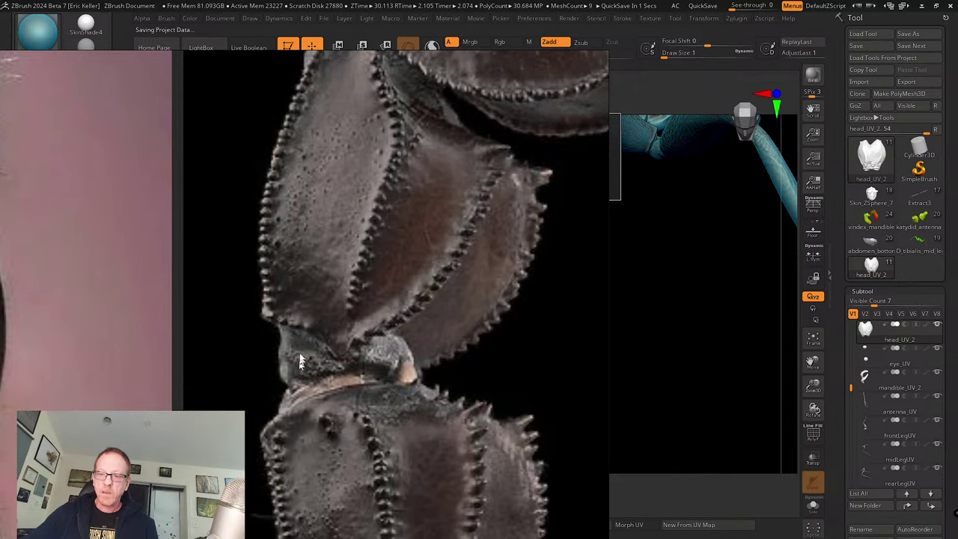
# - Study the ridges, spikes and joint membranes of the scorpion tail photo on the reference board
pyautogui.scroll(-4, 348, 370)
pyautogui.moveTo(397, 368); pyautogui.dragTo(320, 247, button='middle')
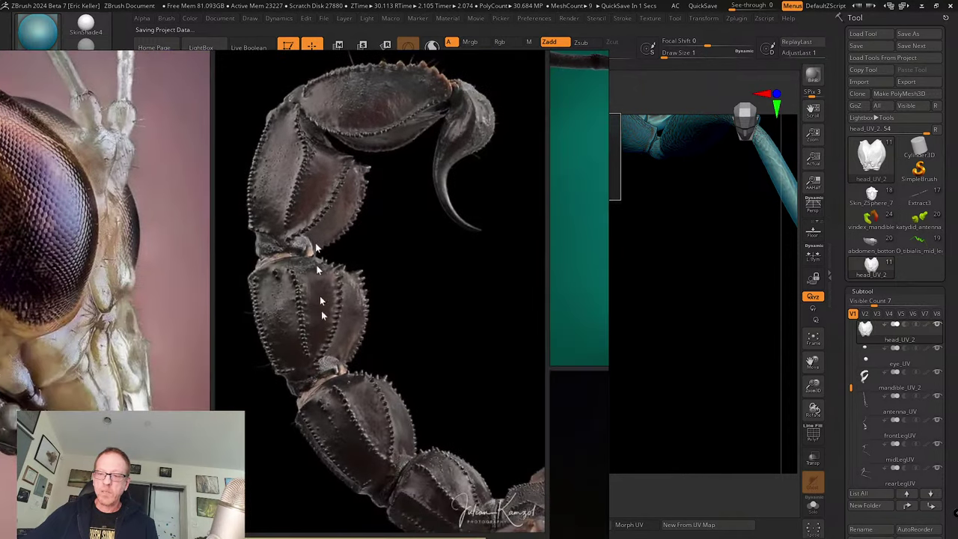
pyautogui.moveTo(344, 391); pyautogui.dragTo(348, 323, button='middle')
pyautogui.scroll(5, 321, 347)
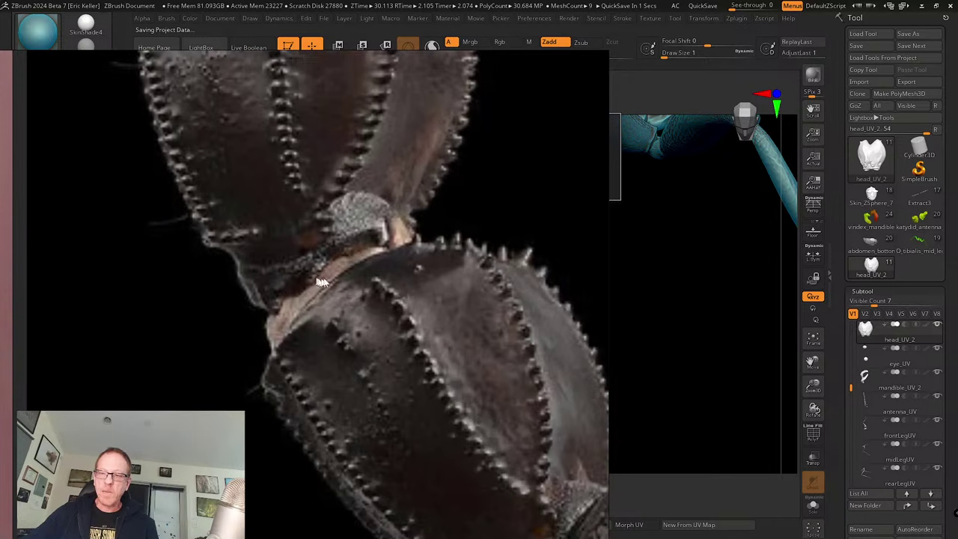
pyautogui.scroll(-2, 322, 292)
pyautogui.scroll(-4, 305, 314)
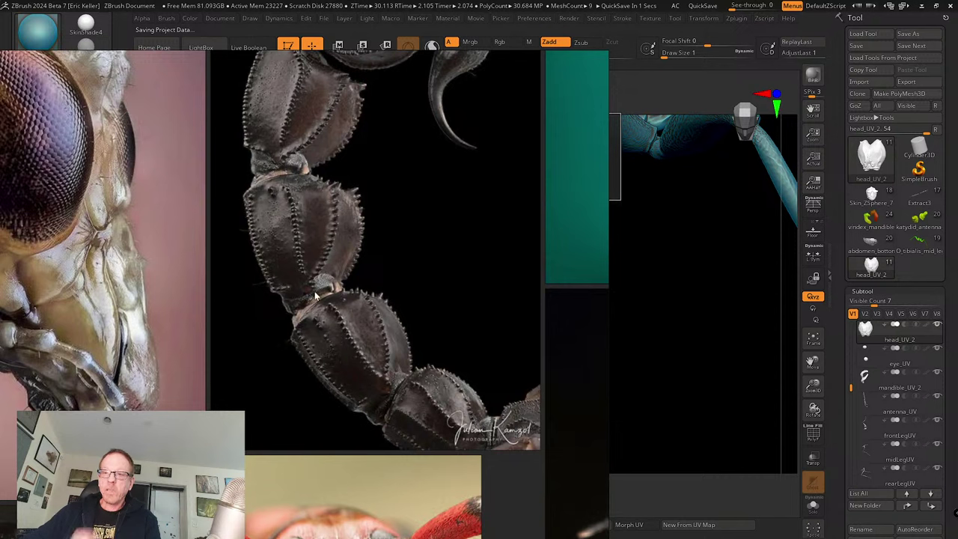
pyautogui.scroll(1, 352, 361)
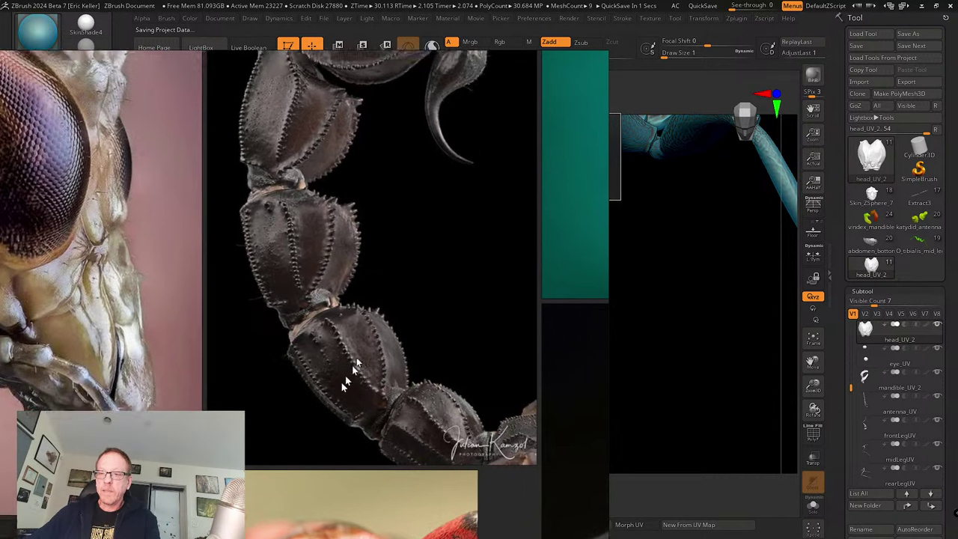
pyautogui.scroll(1, 345, 370)
pyautogui.scroll(-2, 375, 384)
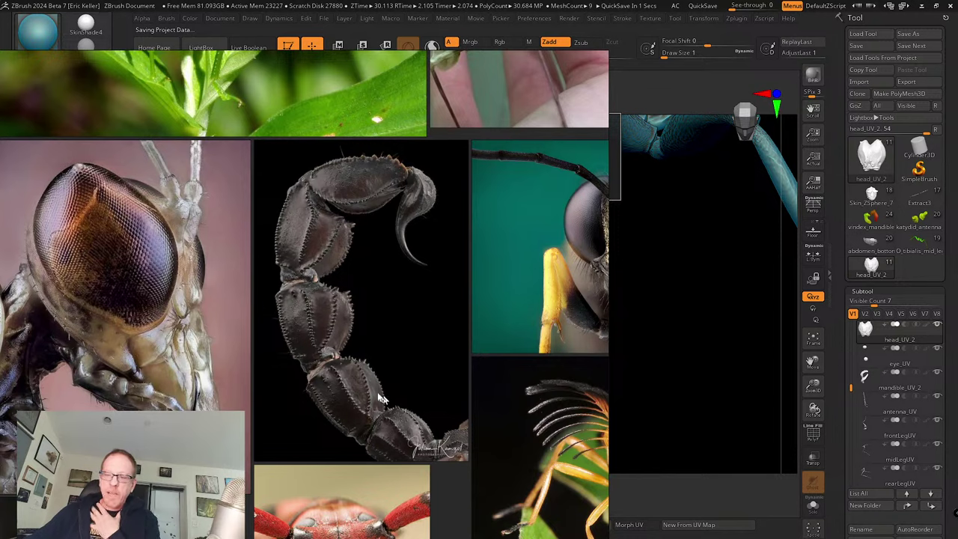
# - Browse the insect photos around the scorpion tail on the reference board, including the red beetle, mantis and spider
pyautogui.scroll(-3, 367, 397)
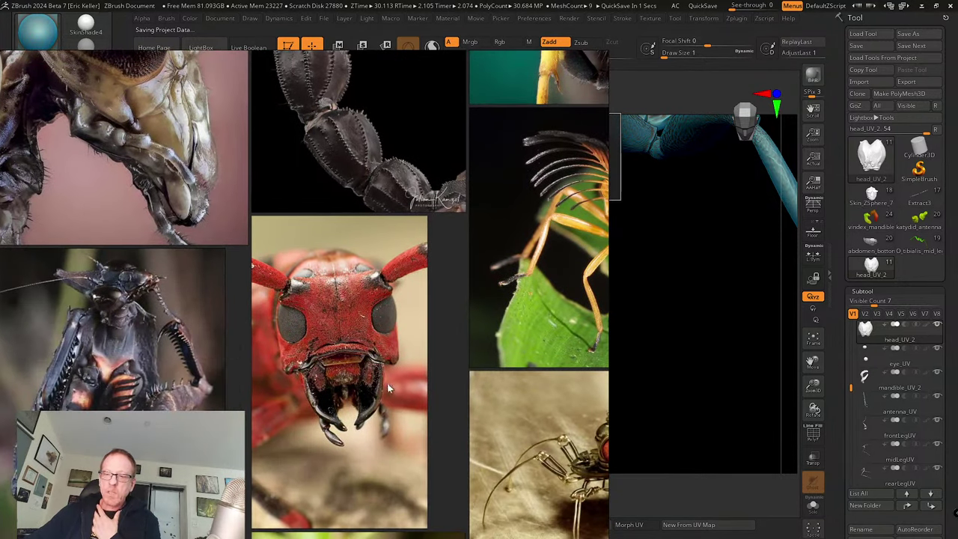
pyautogui.moveTo(388, 384); pyautogui.dragTo(488, 470, button='middle')
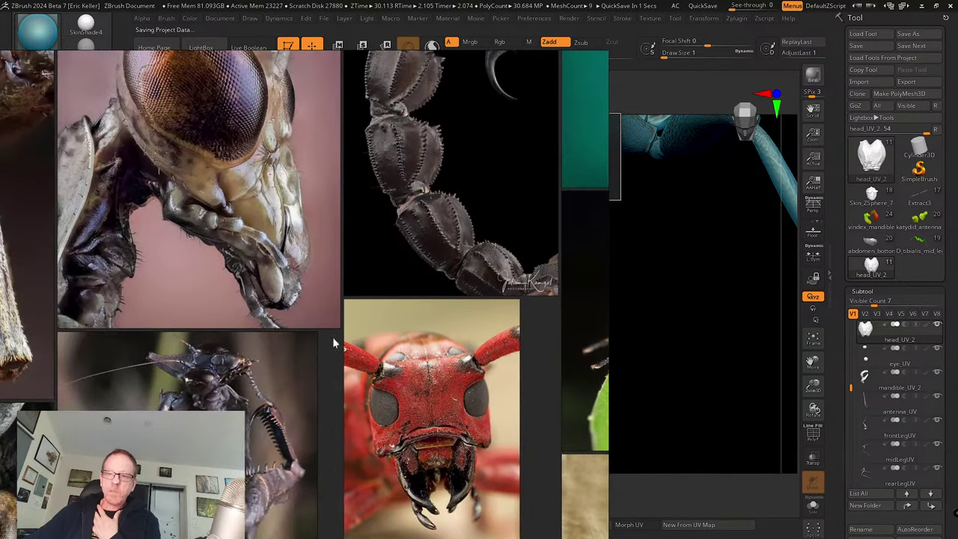
pyautogui.moveTo(334, 338); pyautogui.dragTo(390, 443, button='middle')
pyautogui.moveTo(139, 352); pyautogui.dragTo(368, 410, button='middle')
pyautogui.scroll(-8, 315, 401)
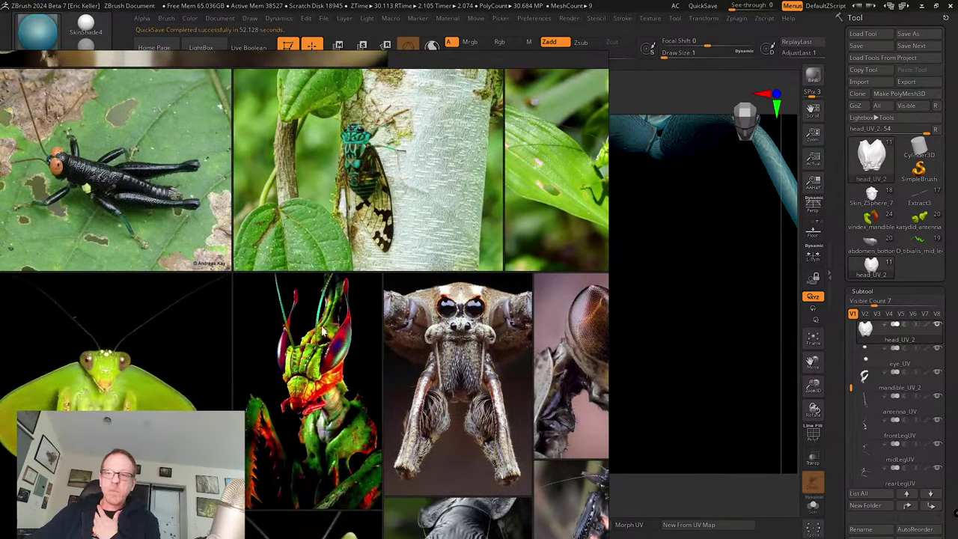
pyautogui.moveTo(322, 332); pyautogui.dragTo(359, 472, button='middle')
# - Examine the wasp face photo on the reference board, studying its compound eyes, hairs and mandibles alongside neighbouring insect photos
pyautogui.scroll(2, 323, 308)
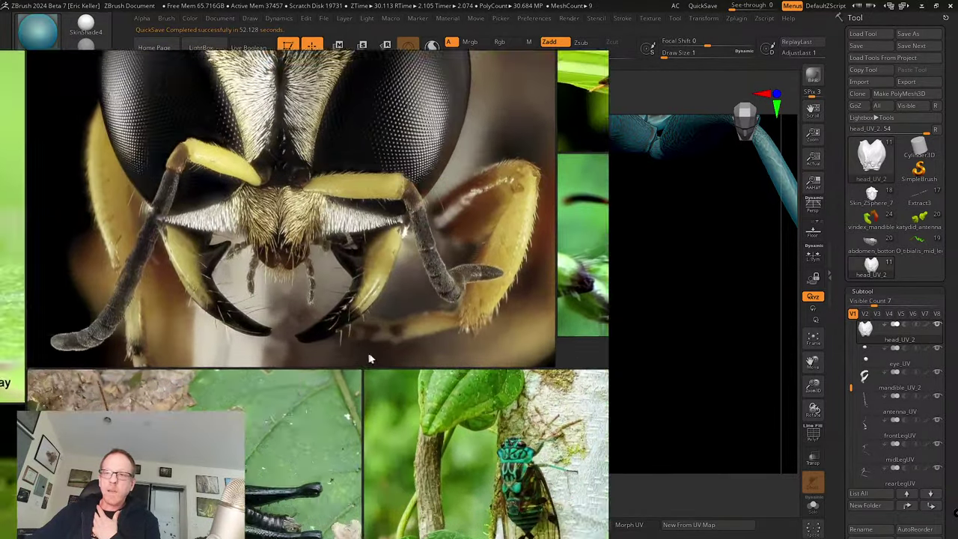
pyautogui.moveTo(369, 356); pyautogui.dragTo(275, 456, button='middle')
pyautogui.scroll(-3, 263, 403)
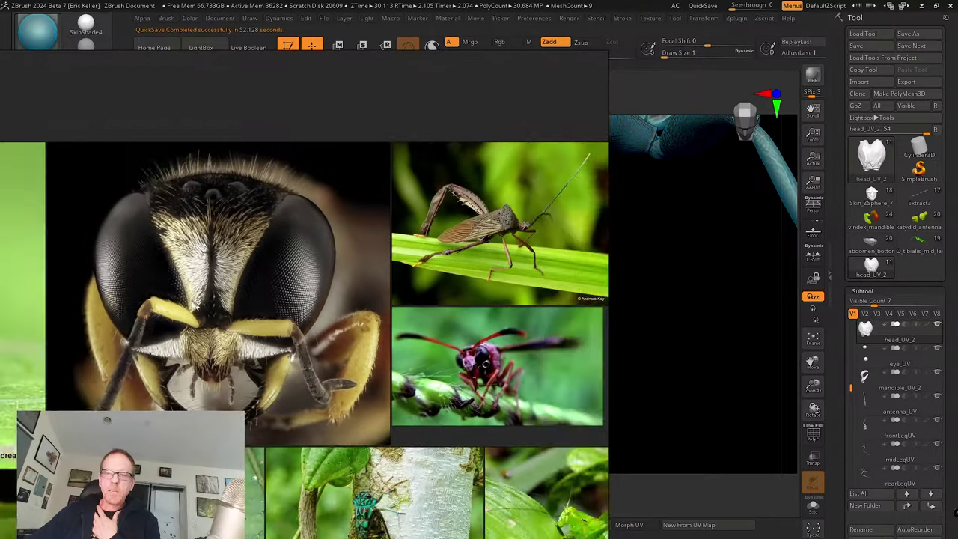
pyautogui.scroll(6, 292, 397)
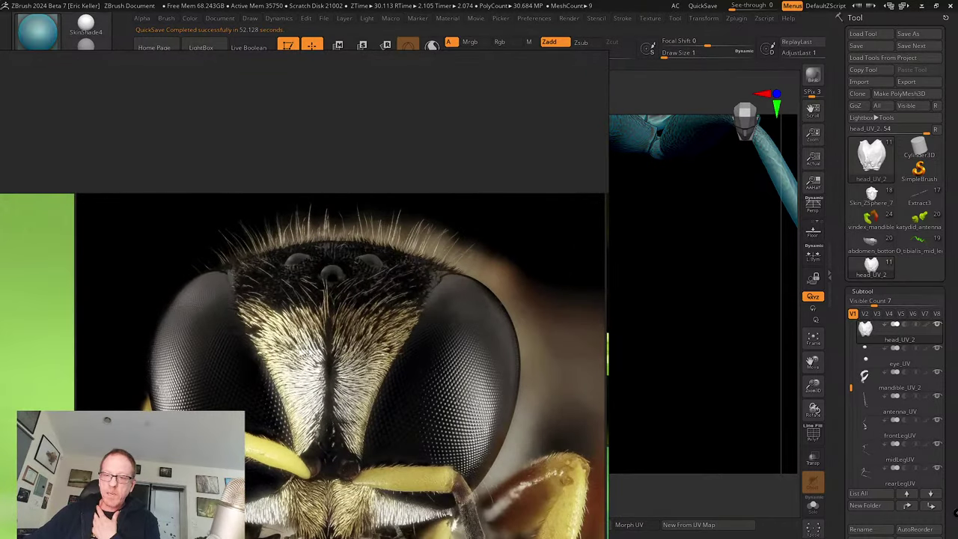
pyautogui.scroll(-4, 322, 419)
pyautogui.scroll(2, 320, 378)
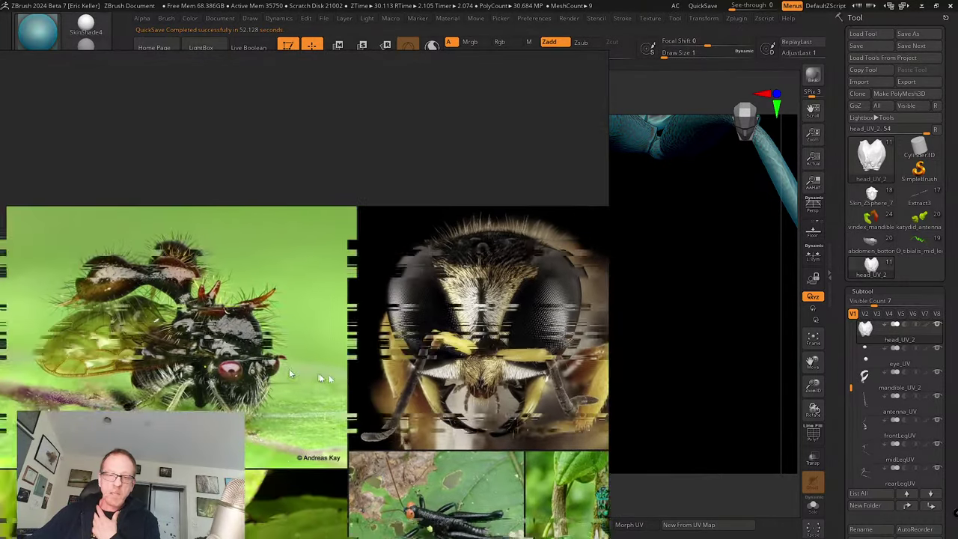
# - Examine the black treehopper photo on the reference board, studying its glossy thorax, red spines, hairs and eyes
pyautogui.scroll(3, 250, 381)
pyautogui.scroll(2, 247, 382)
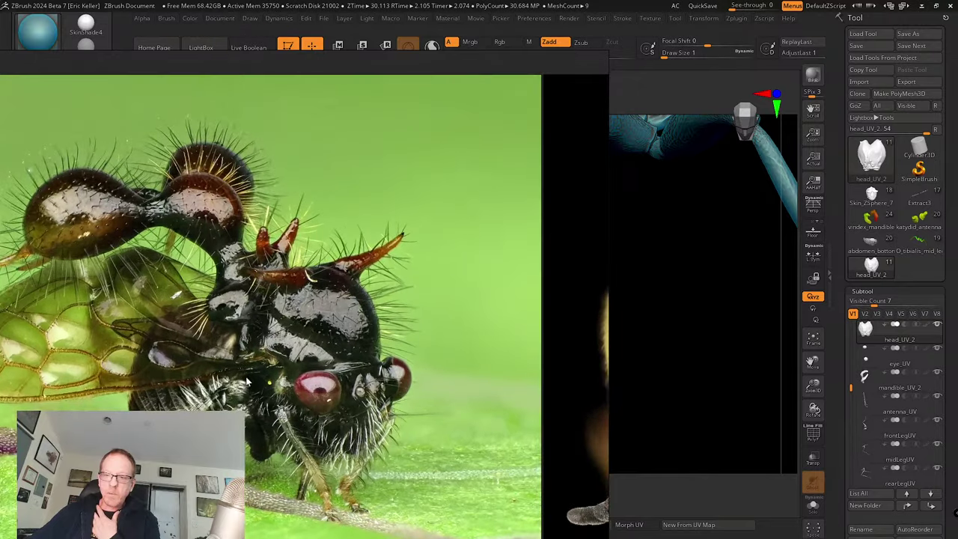
pyautogui.scroll(2, 248, 382)
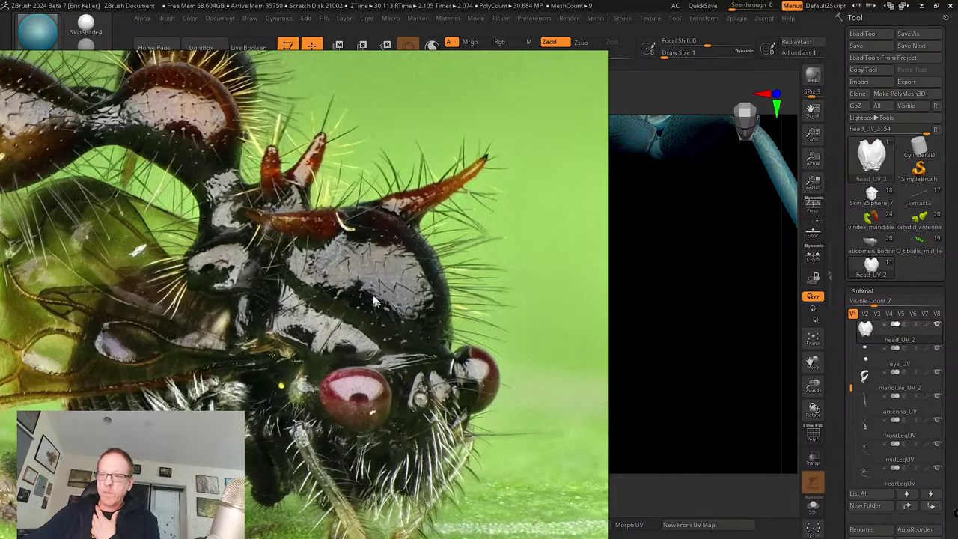
pyautogui.scroll(3, 370, 298)
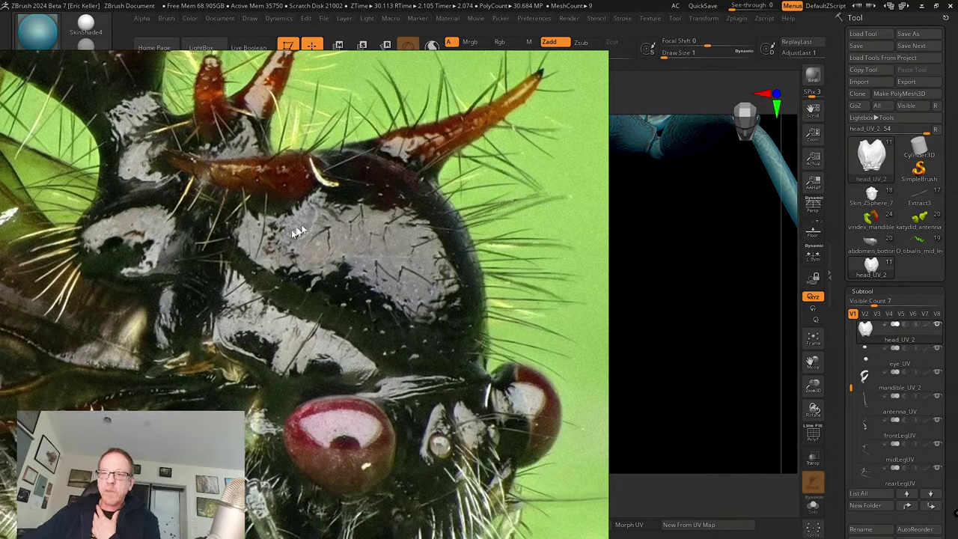
pyautogui.scroll(-5, 327, 311)
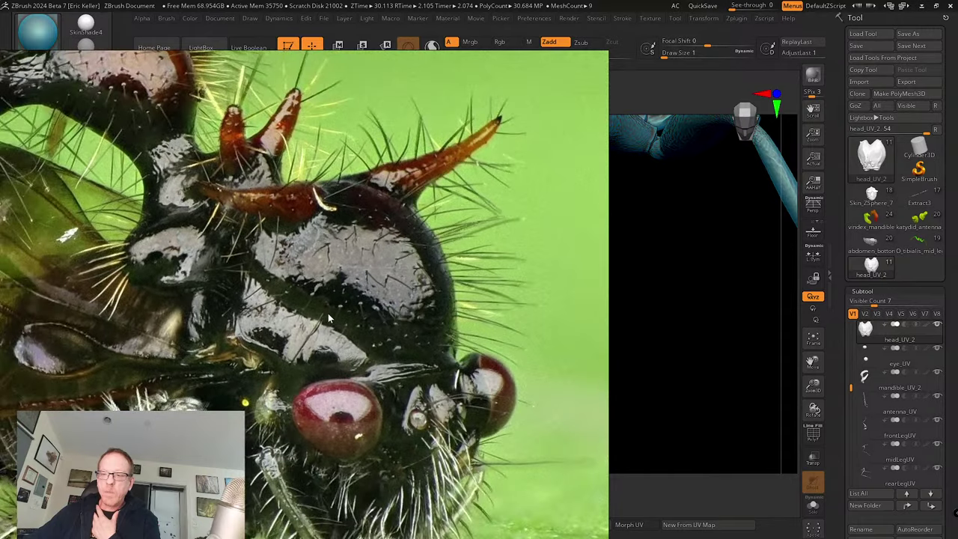
pyautogui.scroll(-6, 238, 372)
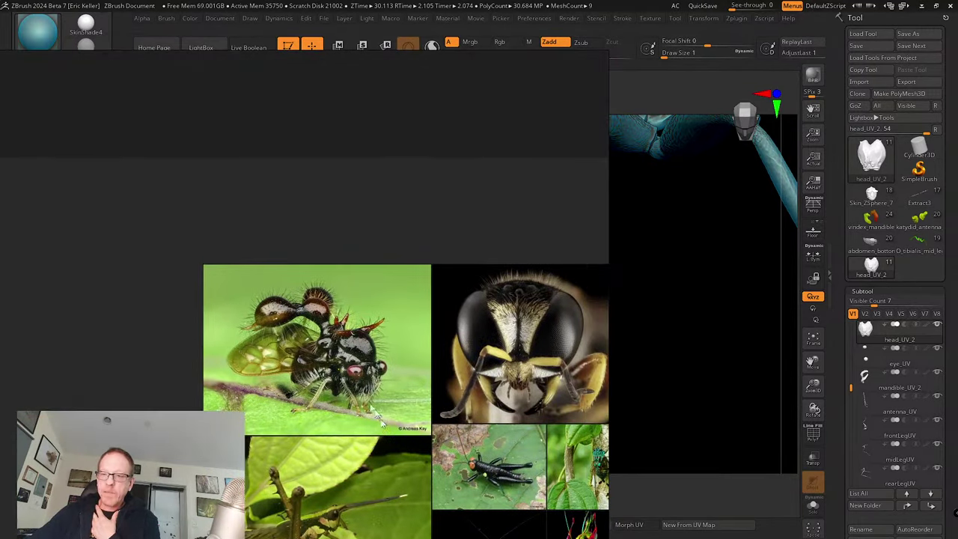
pyautogui.scroll(5, 315, 363)
pyautogui.scroll(-6, 314, 364)
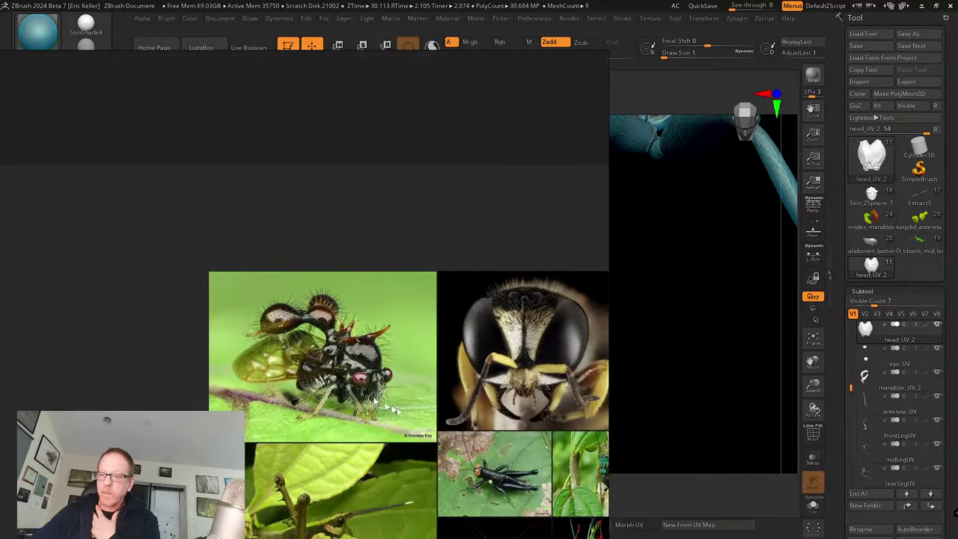
pyautogui.scroll(5, 349, 373)
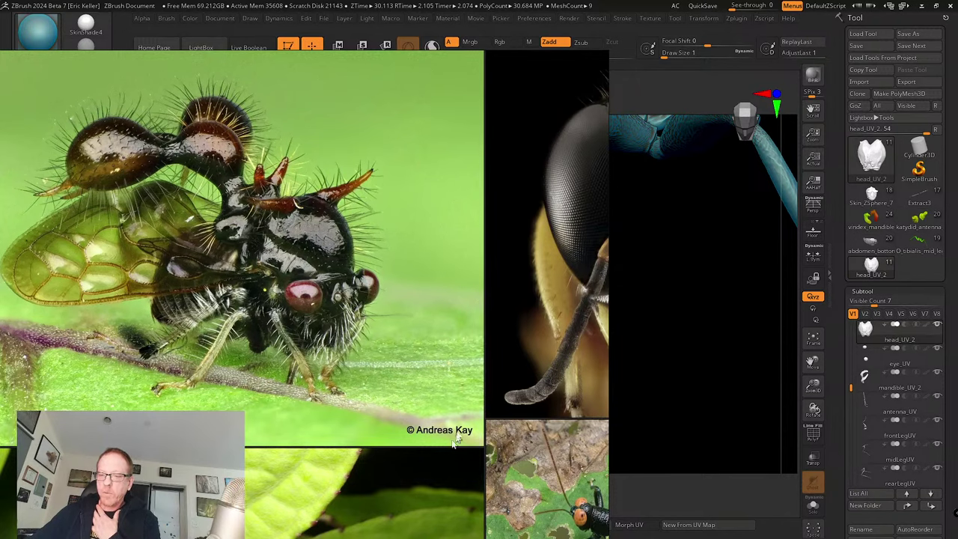
pyautogui.scroll(4, 449, 435)
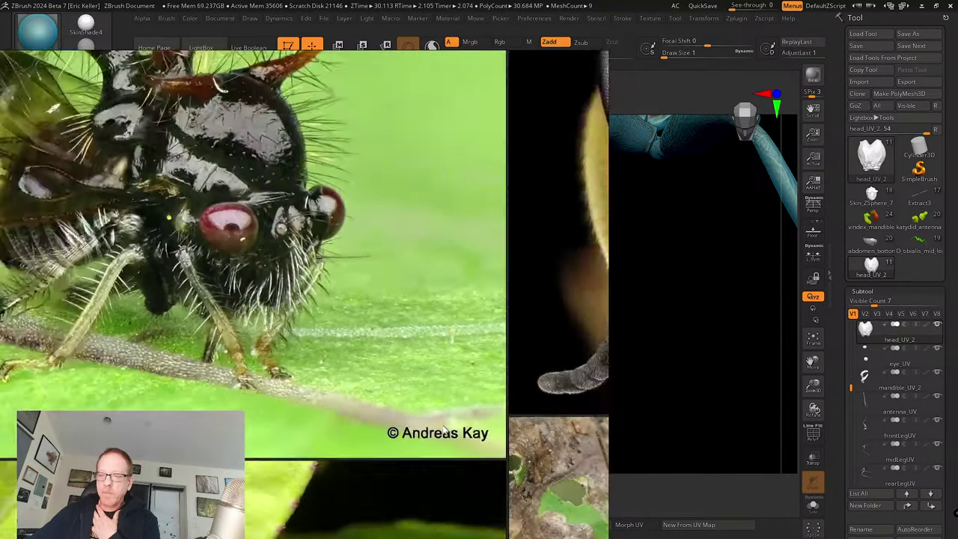
pyautogui.scroll(-4, 444, 426)
# - Browse the insect photos around the treehopper on the reference board, including the black grasshopper, green mantis and leaf-perched stick-like insect
pyautogui.moveTo(451, 440); pyautogui.dragTo(395, 321, button='middle')
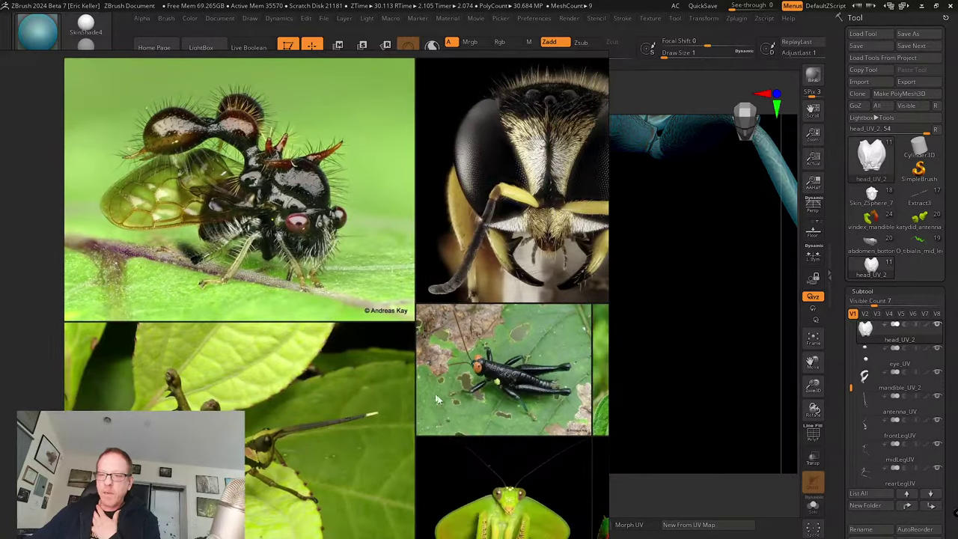
pyautogui.moveTo(438, 399); pyautogui.dragTo(393, 345, button='middle')
pyautogui.scroll(-2, 407, 387)
pyautogui.moveTo(407, 402); pyautogui.dragTo(384, 383, button='right')
pyautogui.scroll(-1, 383, 381)
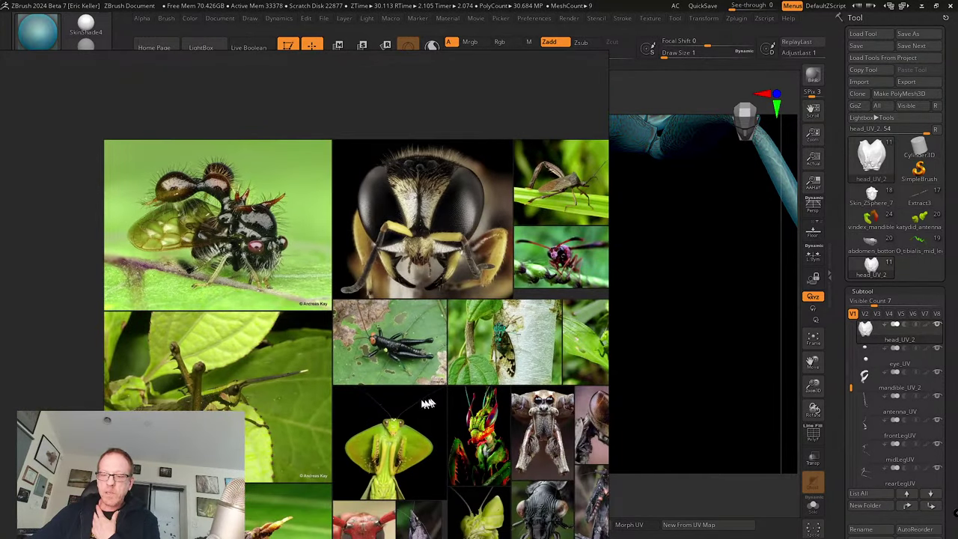
pyautogui.moveTo(298, 397); pyautogui.dragTo(381, 312, button='middle')
pyautogui.moveTo(399, 421); pyautogui.dragTo(393, 357, button='right')
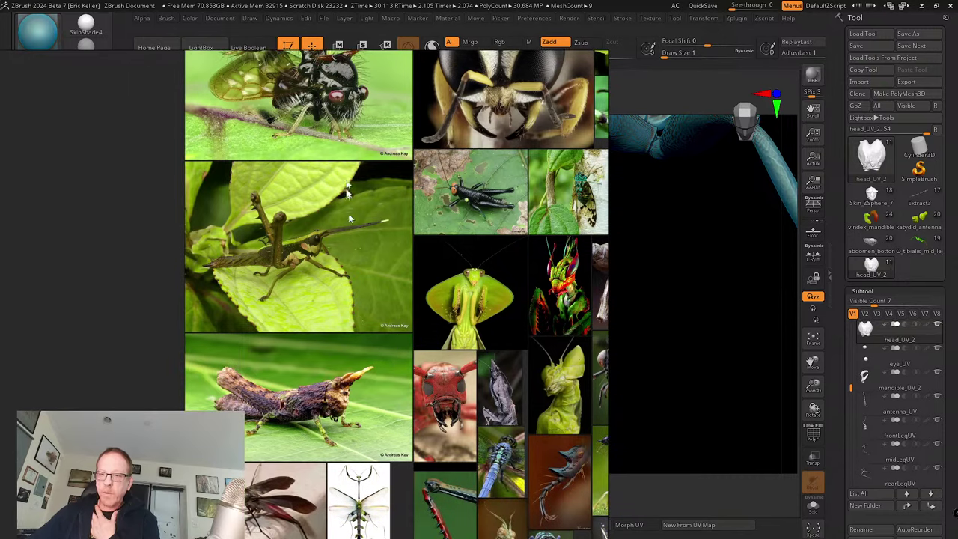
# - Study the rough, bumpy body of the brown horned grasshopper photo and move the reference board away from the sculpt
pyautogui.scroll(6, 357, 437)
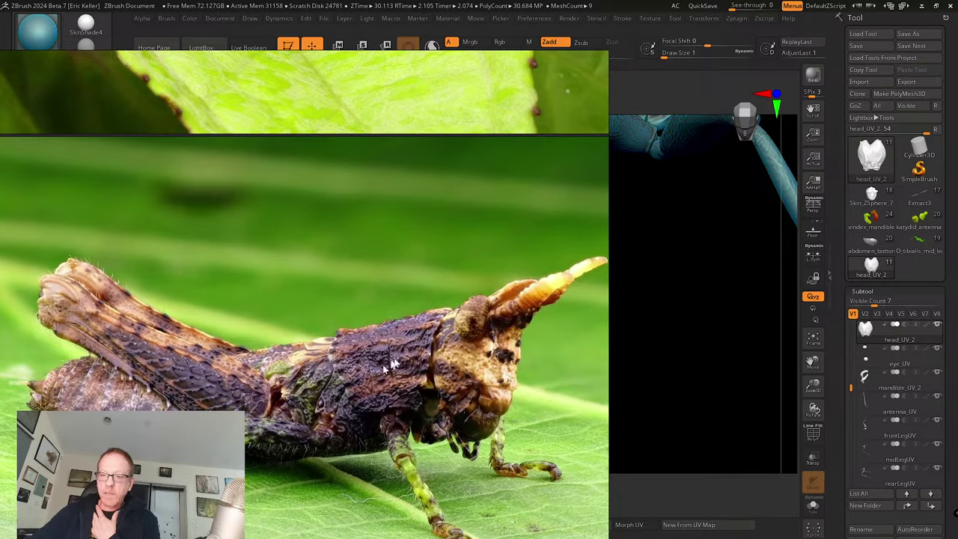
pyautogui.scroll(-4, 389, 365)
pyautogui.moveTo(512, 233); pyautogui.dragTo(190, 382, button='middle')
pyautogui.moveTo(435, 310); pyautogui.dragTo(1, 364, button='right')
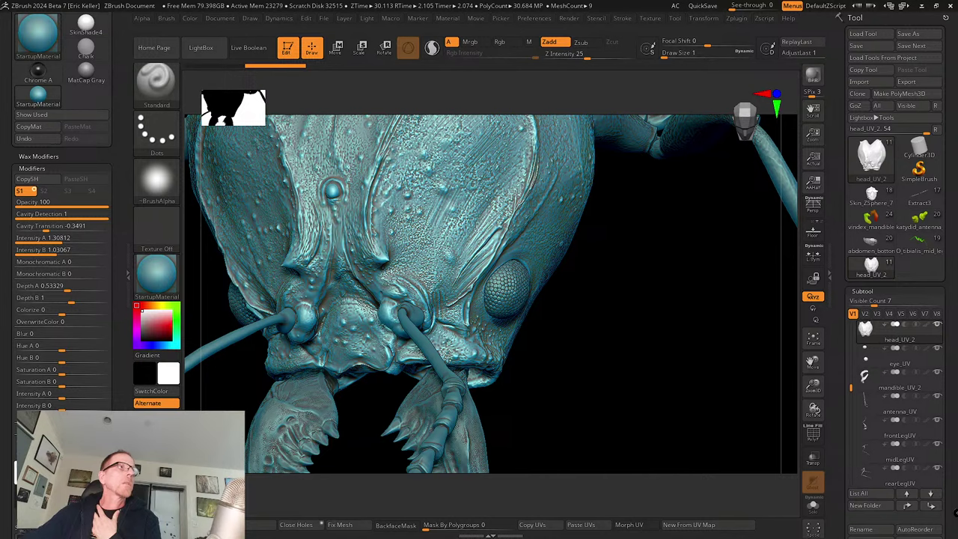
# - Bring the browser window with thesmallermajority.com over the ZBrush workspace and highlight the site's address
pyautogui.moveTo(0, 314); pyautogui.dragTo(529, 103)
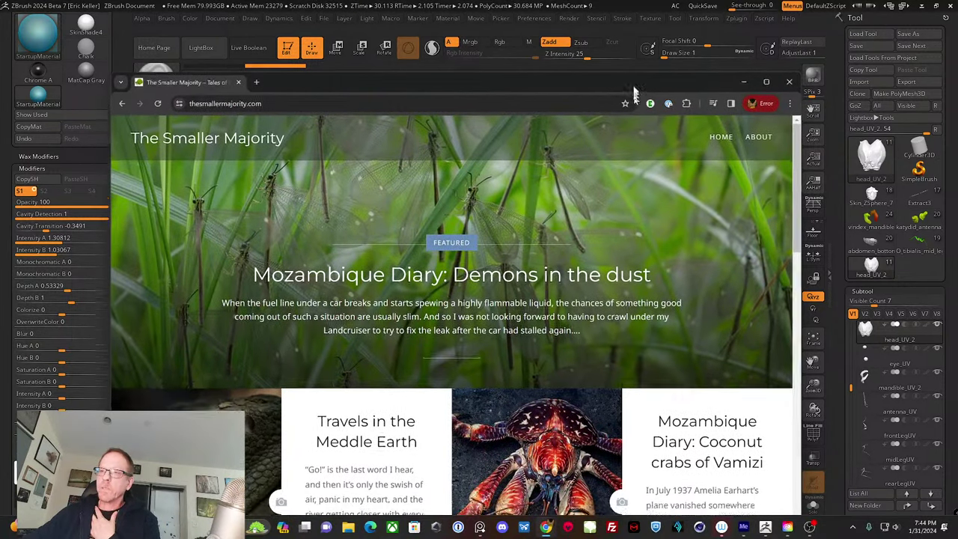
pyautogui.moveTo(633, 95); pyautogui.dragTo(619, 31)
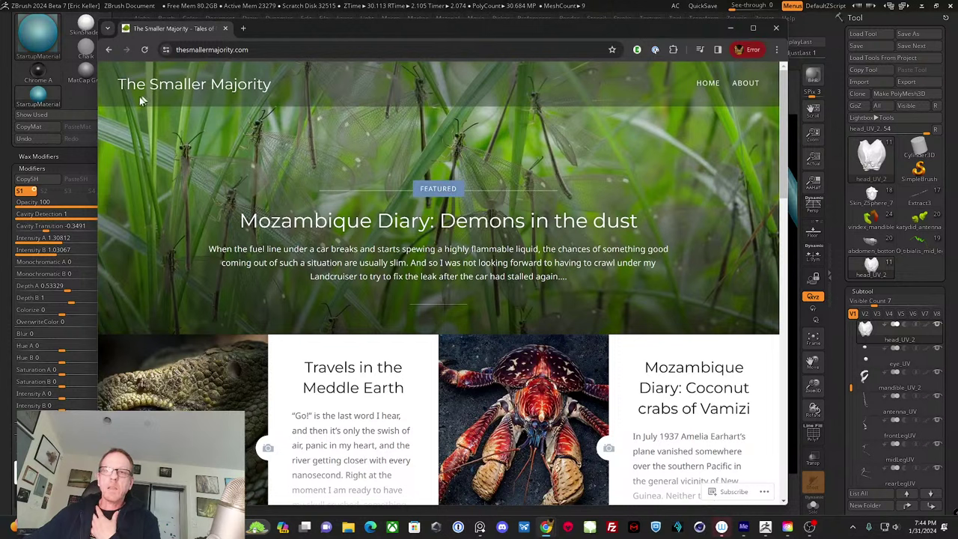
pyautogui.click(257, 52)
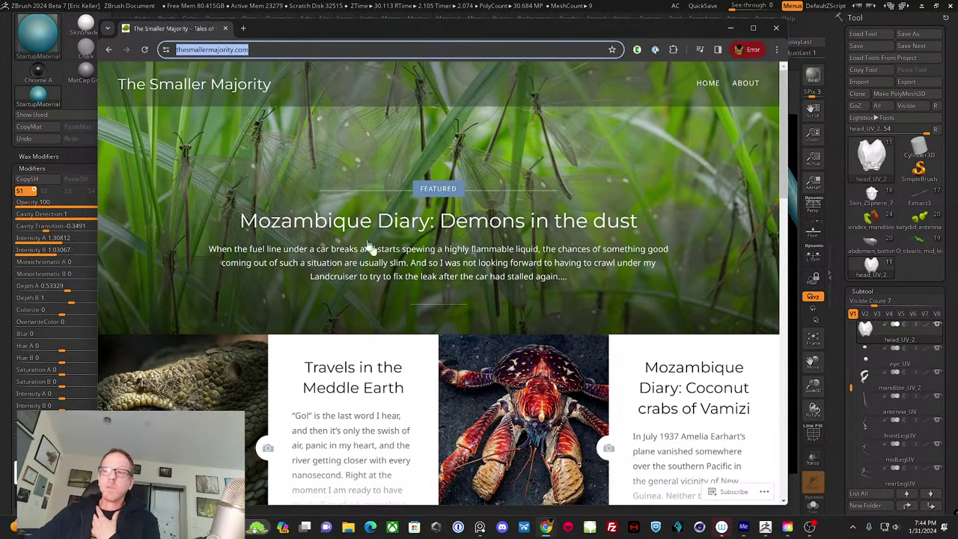
# - Look through the nature photography posts and the listed books on The Smaller Majority home page
pyautogui.scroll(-1, 415, 301)
pyautogui.scroll(-4, 418, 307)
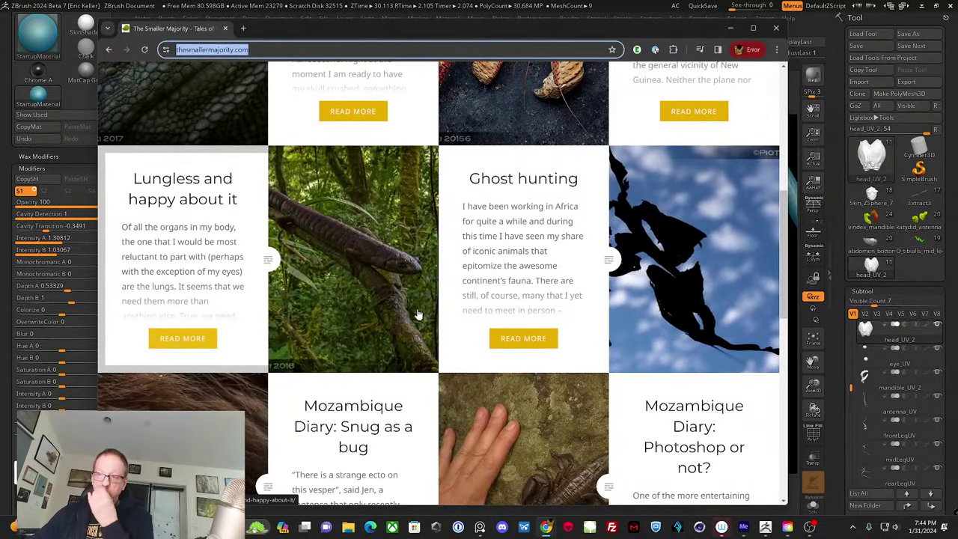
pyautogui.scroll(6, 417, 315)
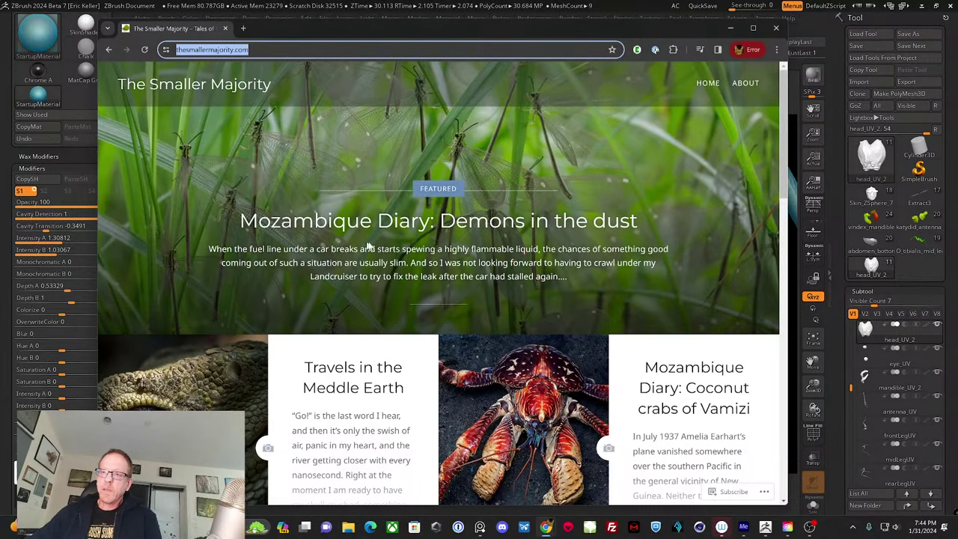
pyautogui.scroll(-2, 395, 290)
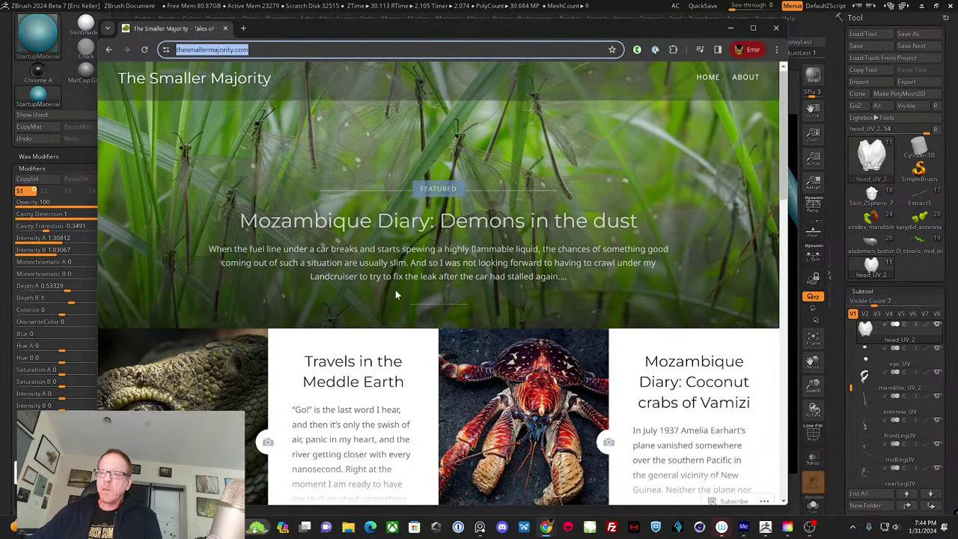
pyautogui.scroll(-3, 397, 297)
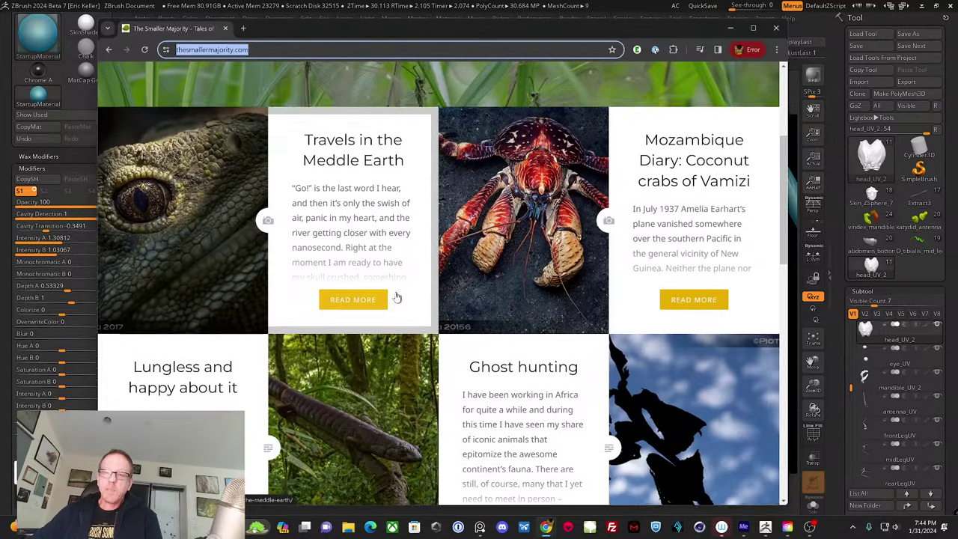
pyautogui.scroll(-3, 397, 297)
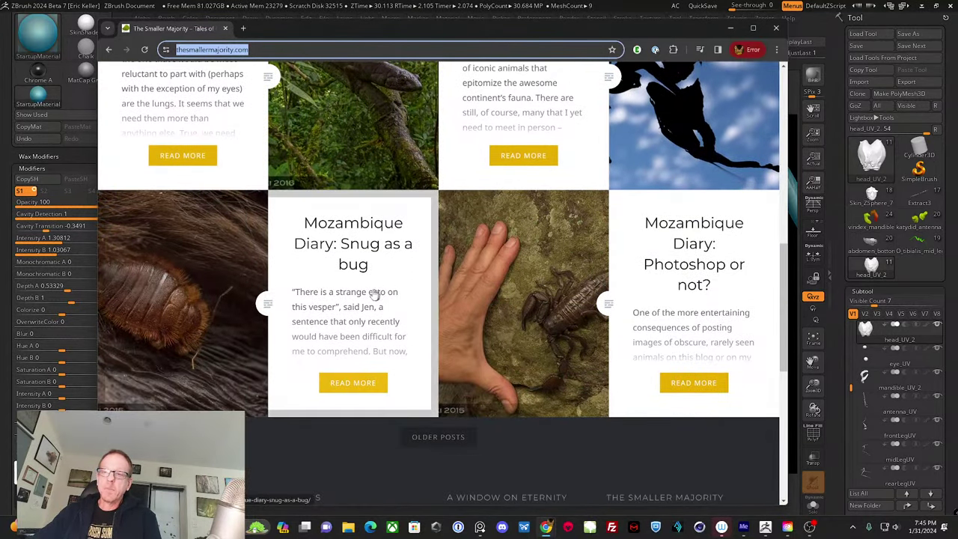
pyautogui.scroll(1, 566, 411)
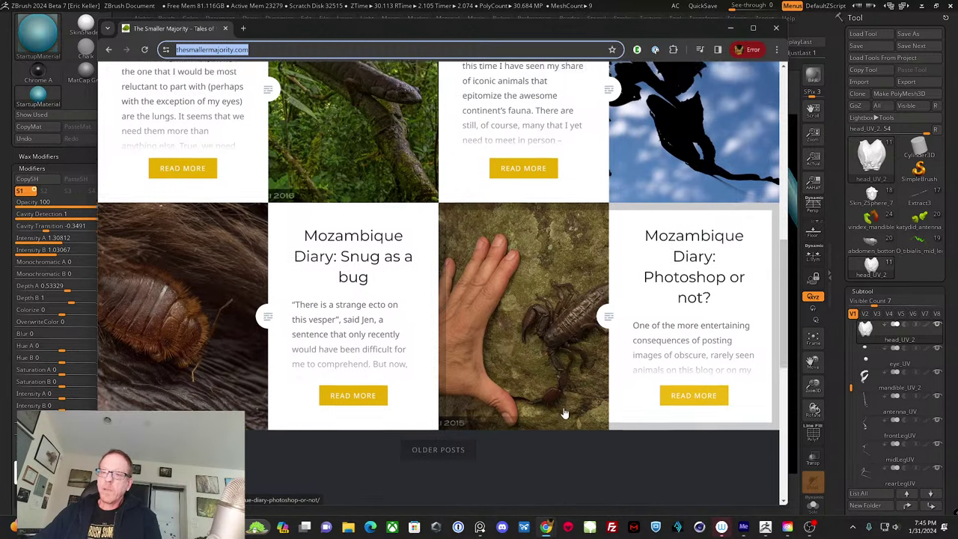
pyautogui.scroll(-1, 565, 413)
pyautogui.scroll(-2, 554, 410)
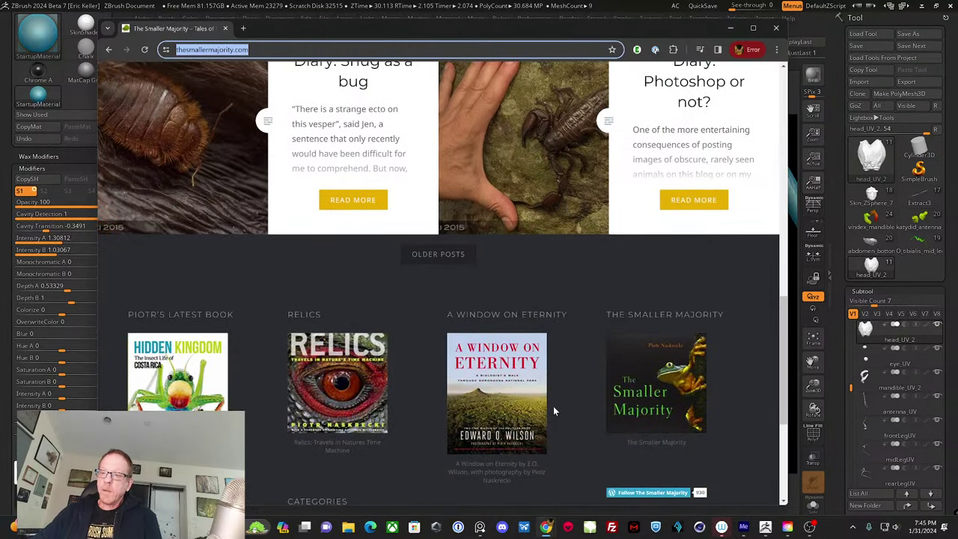
pyautogui.scroll(-1, 334, 380)
pyautogui.scroll(-1, 346, 400)
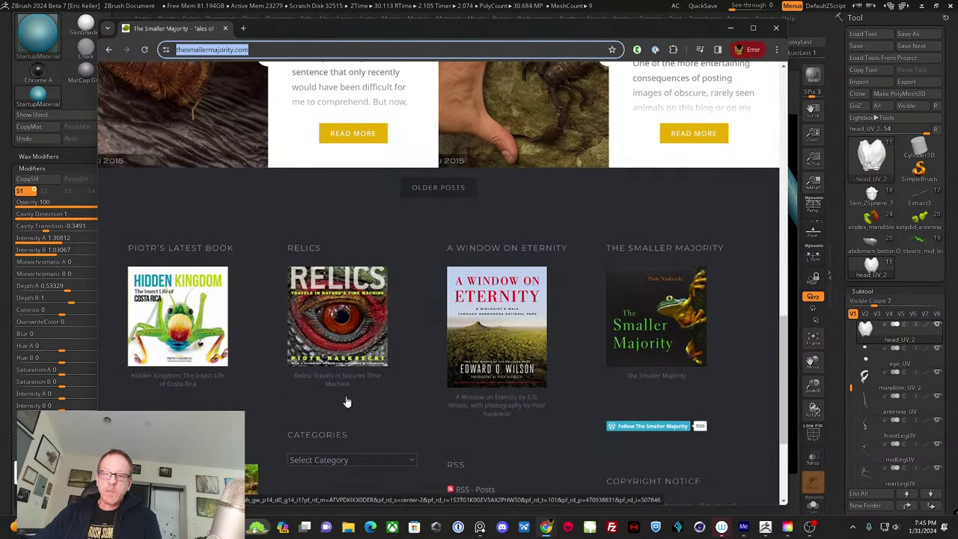
pyautogui.scroll(5, 352, 359)
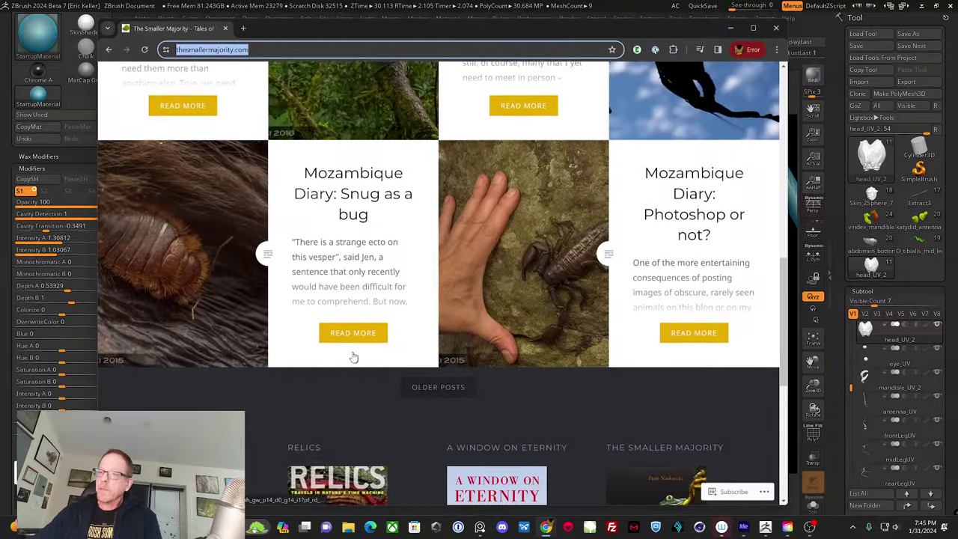
pyautogui.scroll(4, 353, 357)
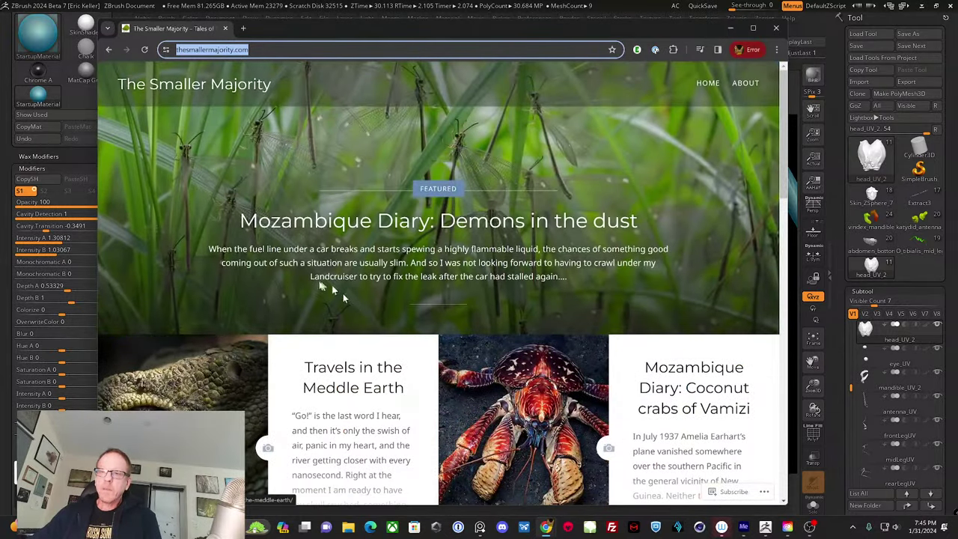
# - Open the site's About page, highlight the photographer's name, read the biography and minimize the browser window
pyautogui.click(750, 88)
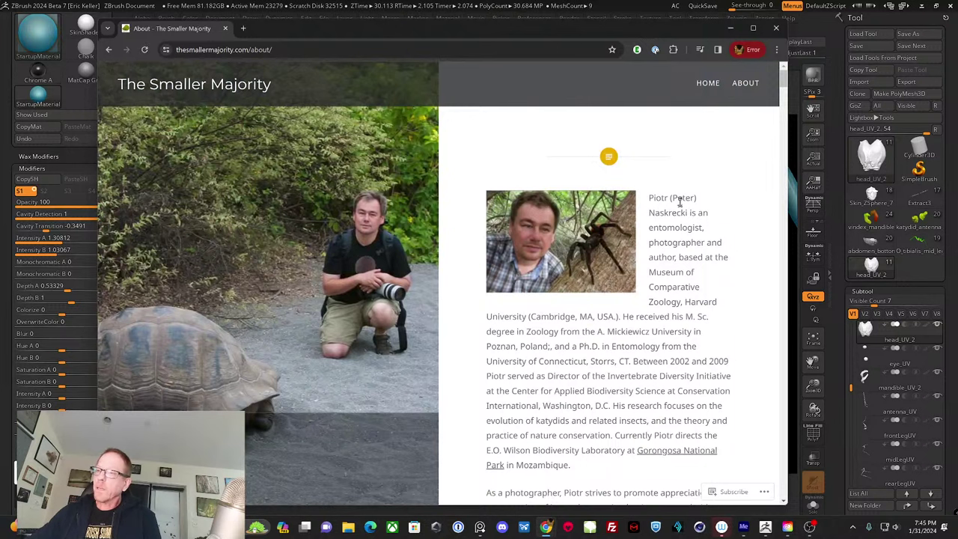
pyautogui.moveTo(648, 199); pyautogui.dragTo(691, 214)
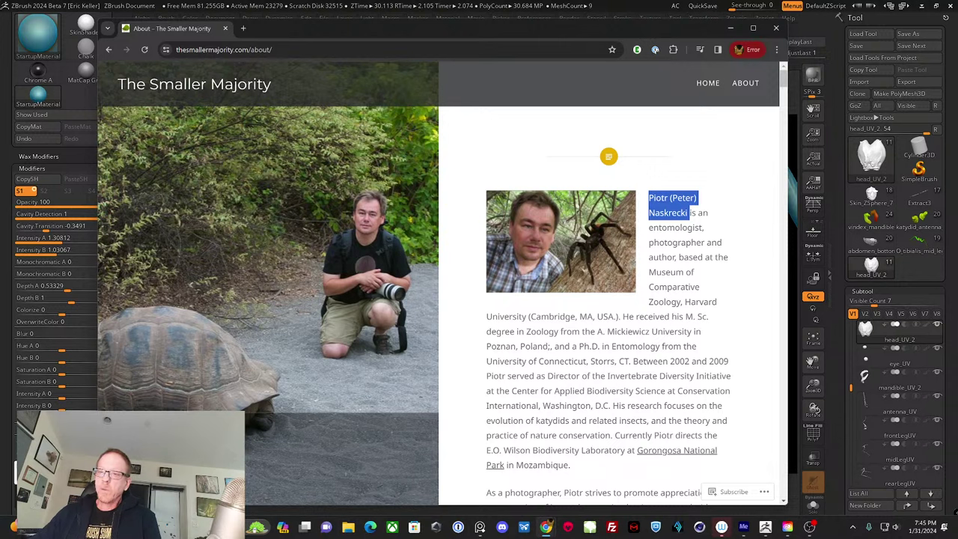
pyautogui.scroll(-3, 536, 403)
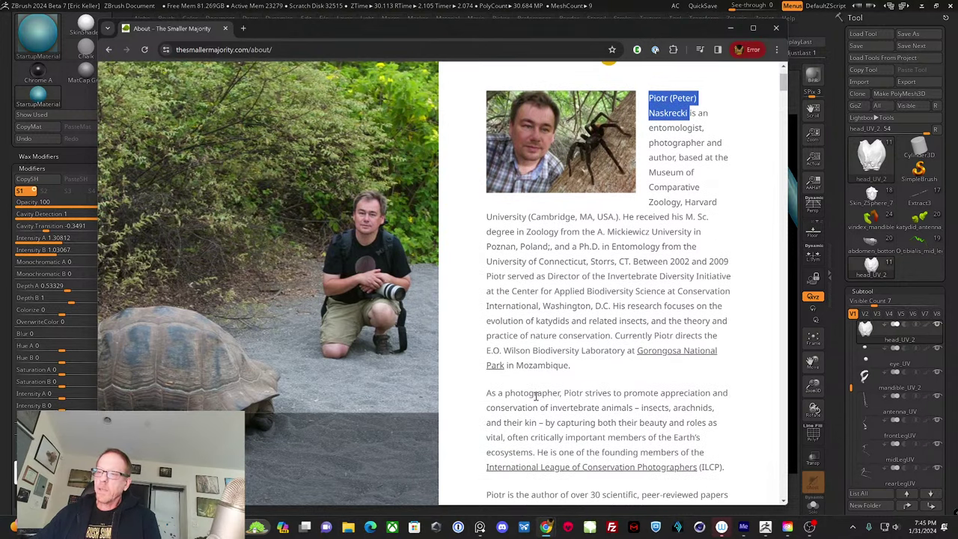
pyautogui.scroll(-1, 536, 402)
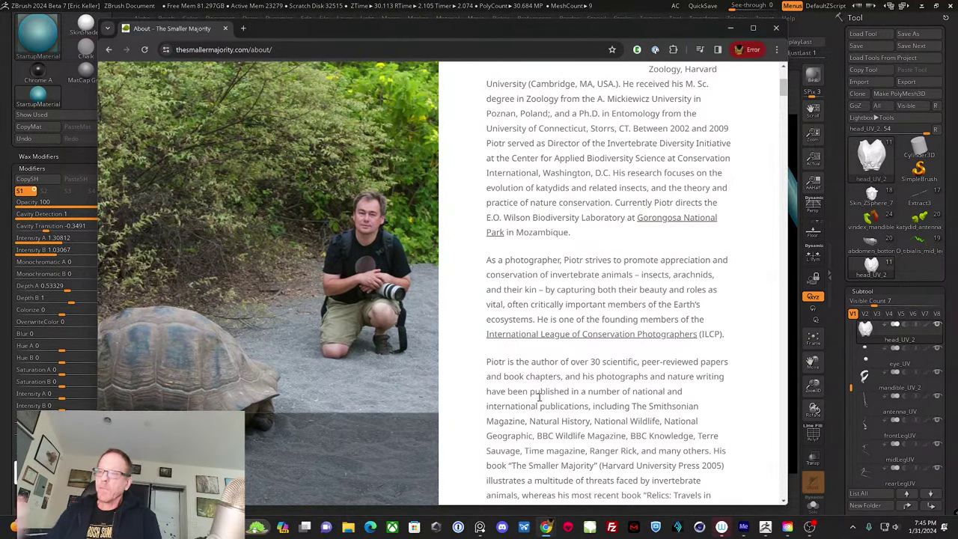
pyautogui.scroll(2, 538, 396)
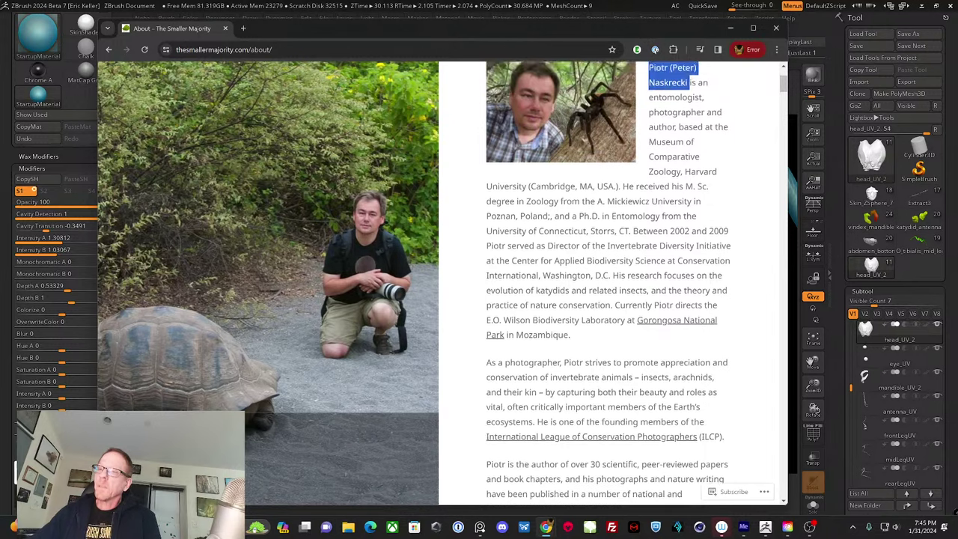
pyautogui.scroll(2, 539, 299)
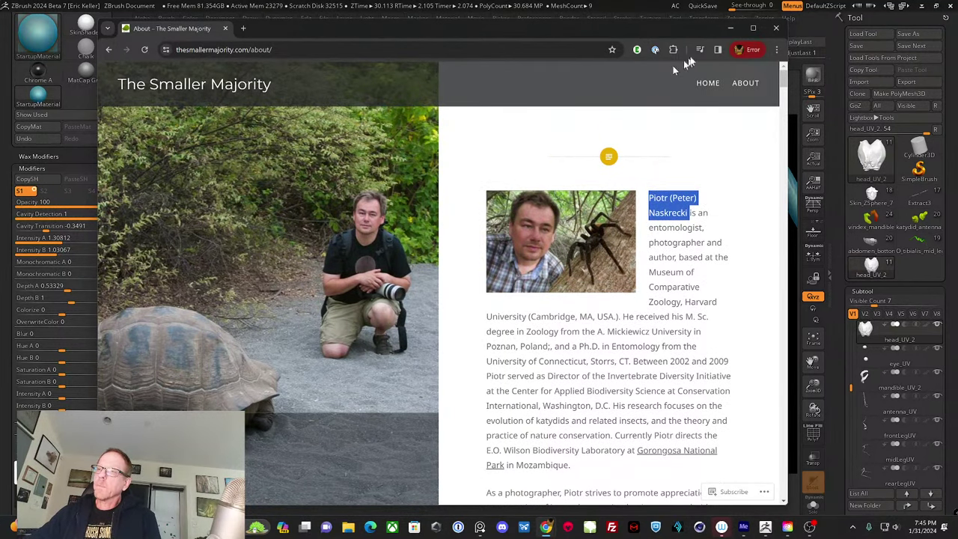
pyautogui.click(731, 30)
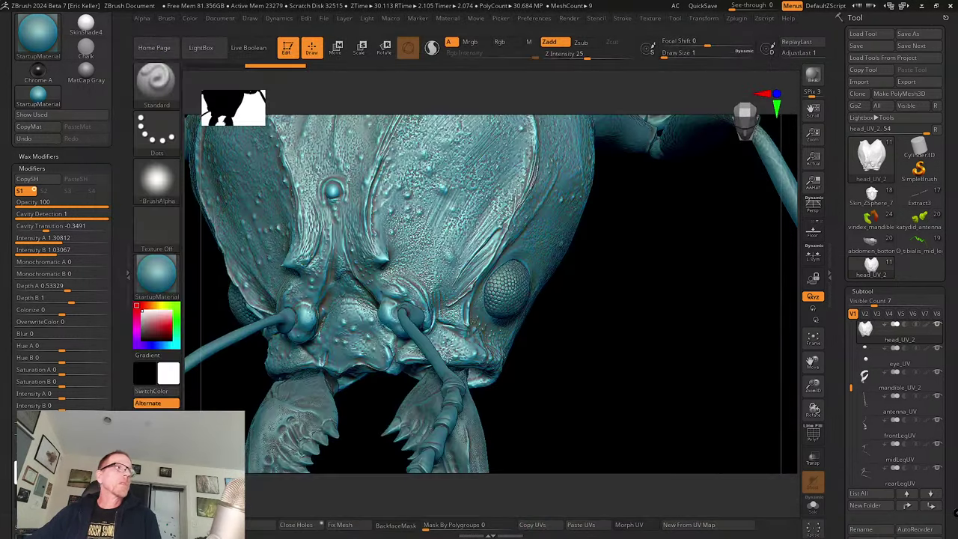
# - Bring in the browser window with the Gnomon Workshop tutorial on creature modeling with ZBrush and Marmoset Toolbag and look over its page
pyautogui.moveTo(0, 72); pyautogui.dragTo(321, 28)
pyautogui.scroll(-2, 430, 282)
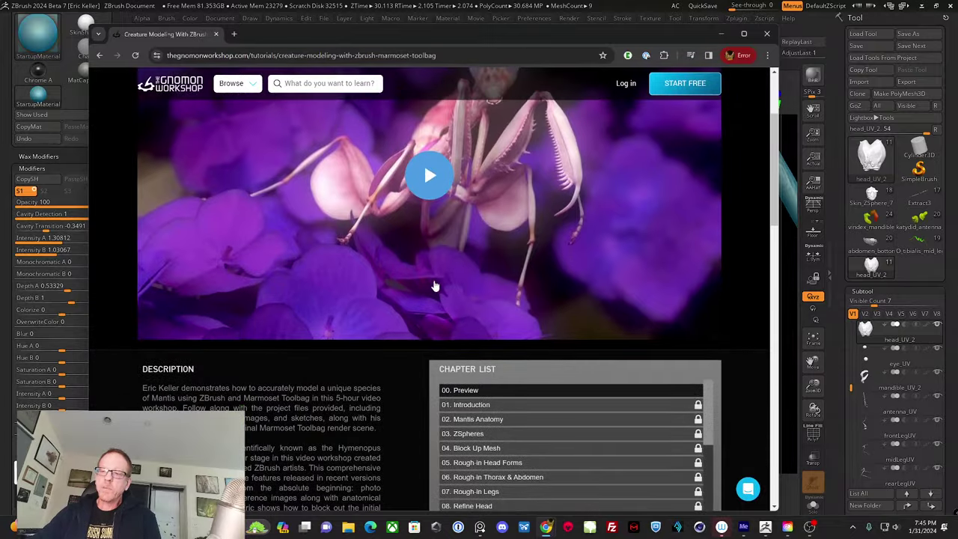
pyautogui.scroll(3, 434, 286)
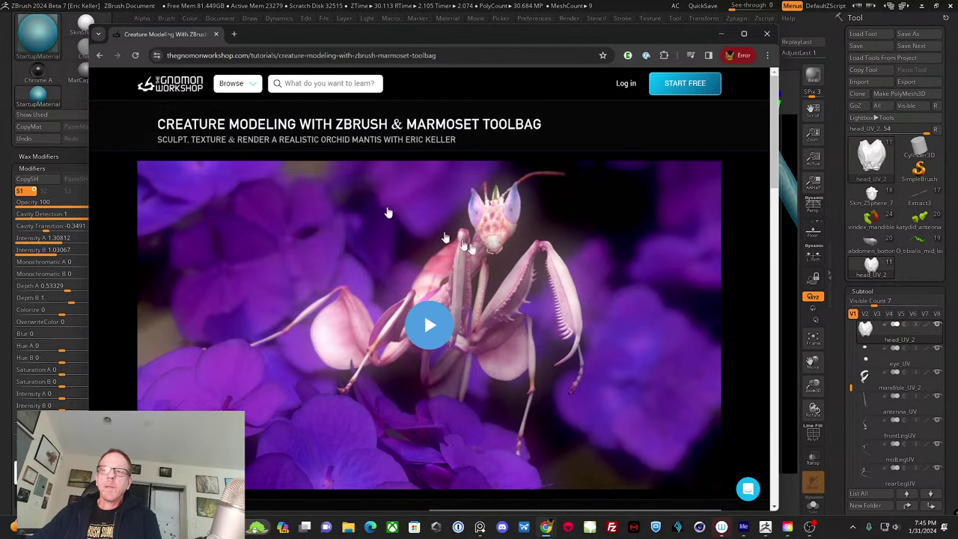
# - Look through the description and full chapter list of the orchid mantis creature modeling tutorial
pyautogui.scroll(-4, 545, 278)
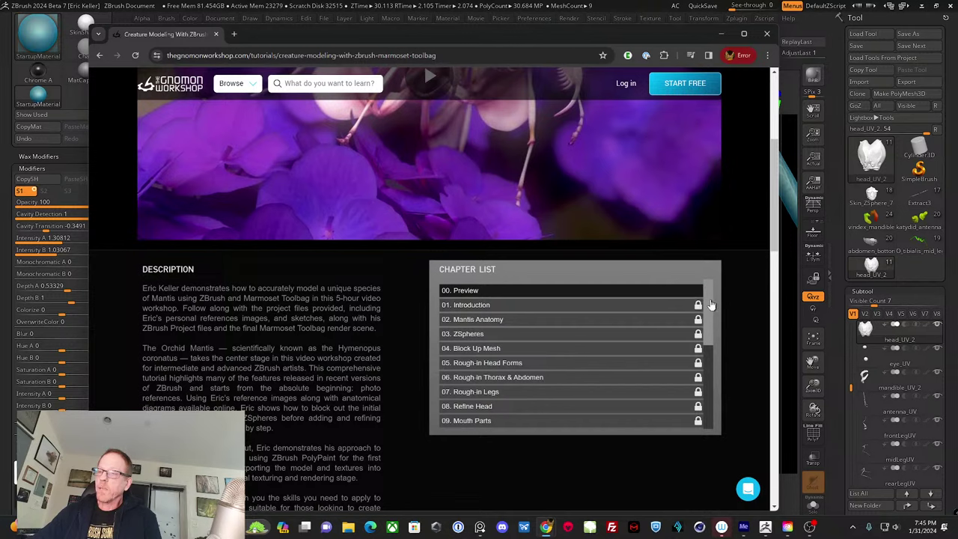
pyautogui.moveTo(710, 309); pyautogui.dragTo(718, 387)
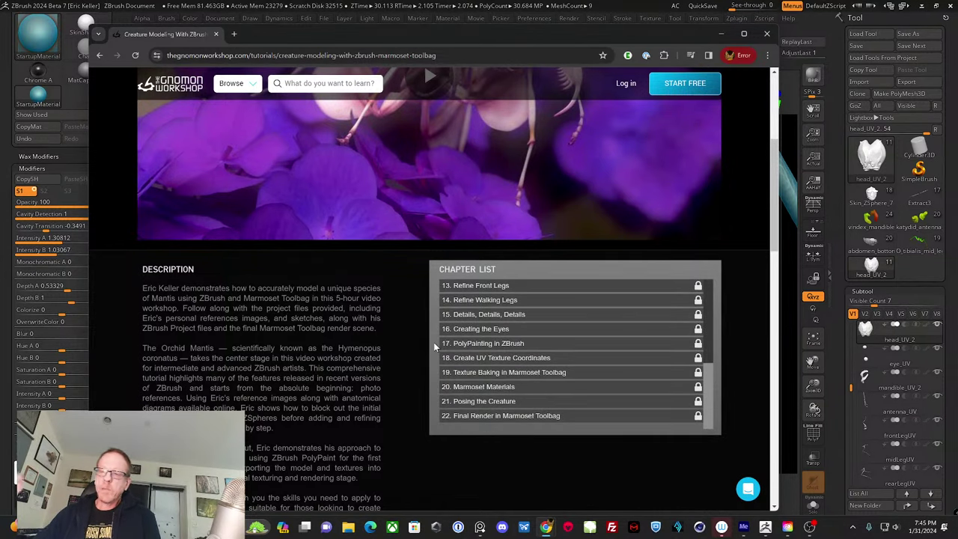
pyautogui.scroll(5, 435, 346)
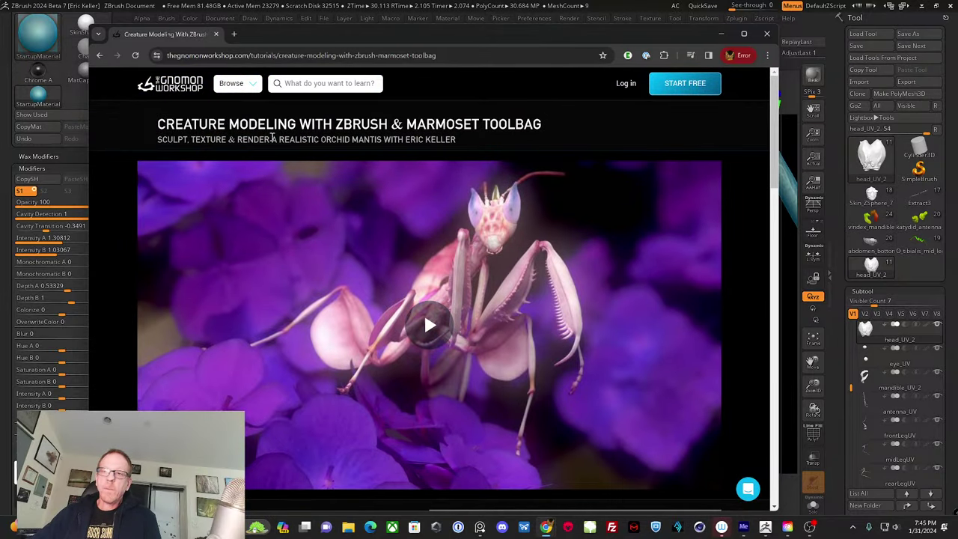
# - Return to the instructor's tutorial list, open the realistic jumping spider tutorial and look over its preview image and chapter list
pyautogui.click(100, 55)
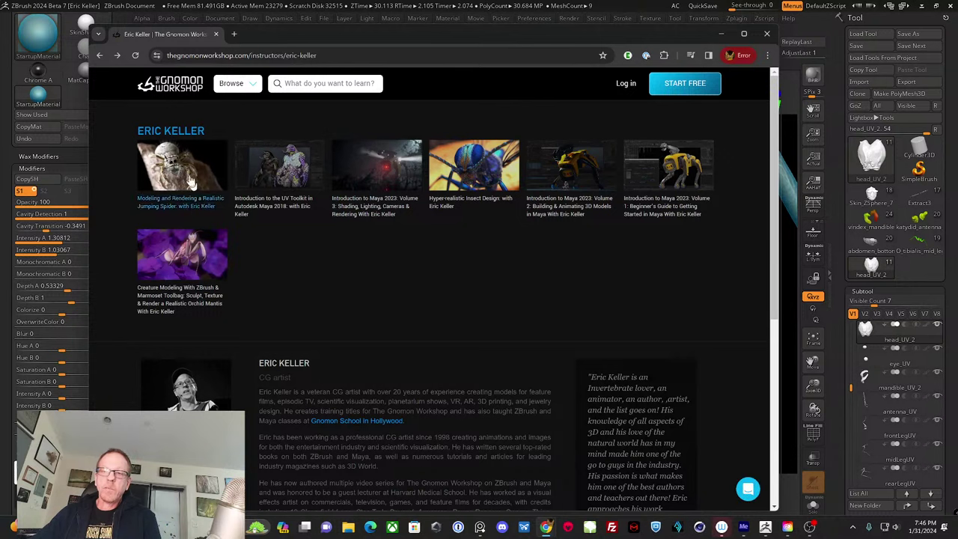
pyautogui.click(183, 171)
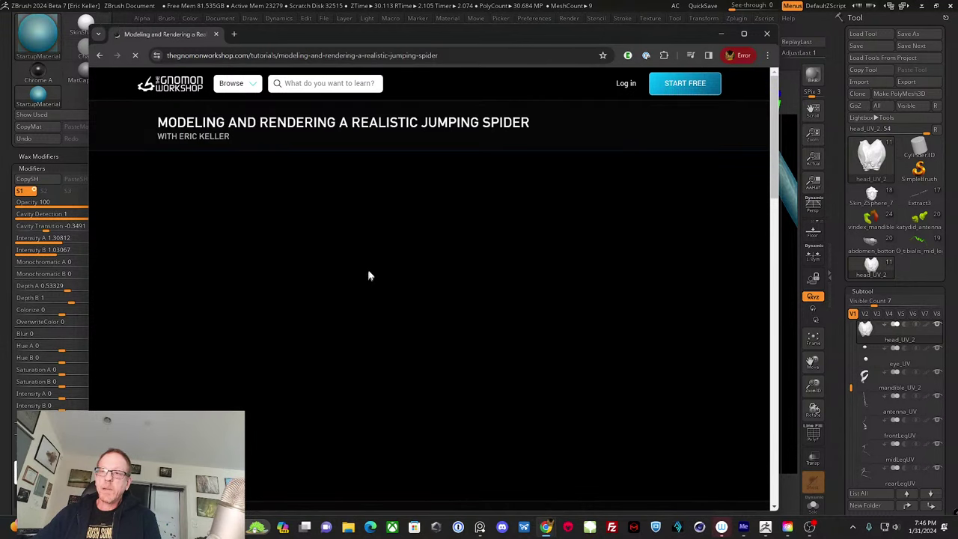
pyautogui.scroll(-1, 418, 326)
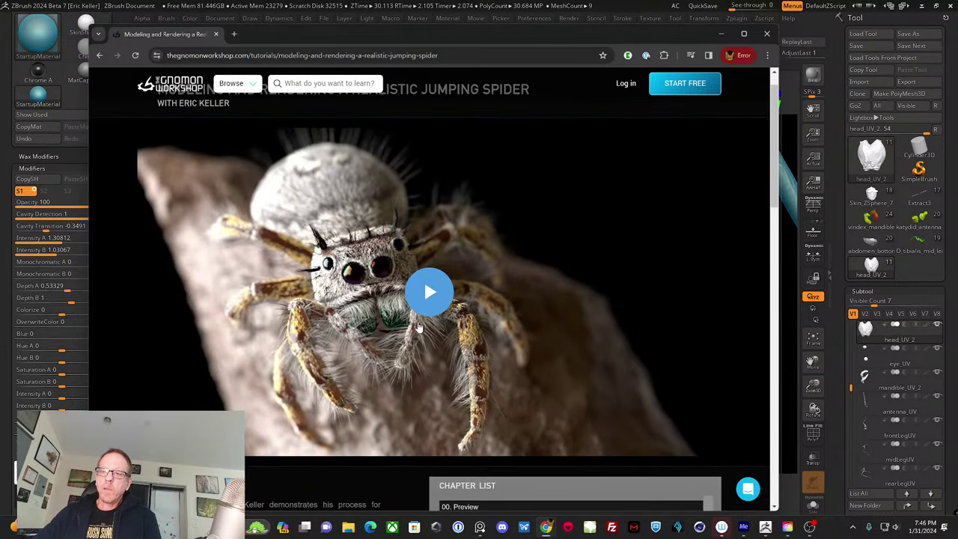
pyautogui.scroll(-1, 388, 342)
pyautogui.scroll(-3, 387, 342)
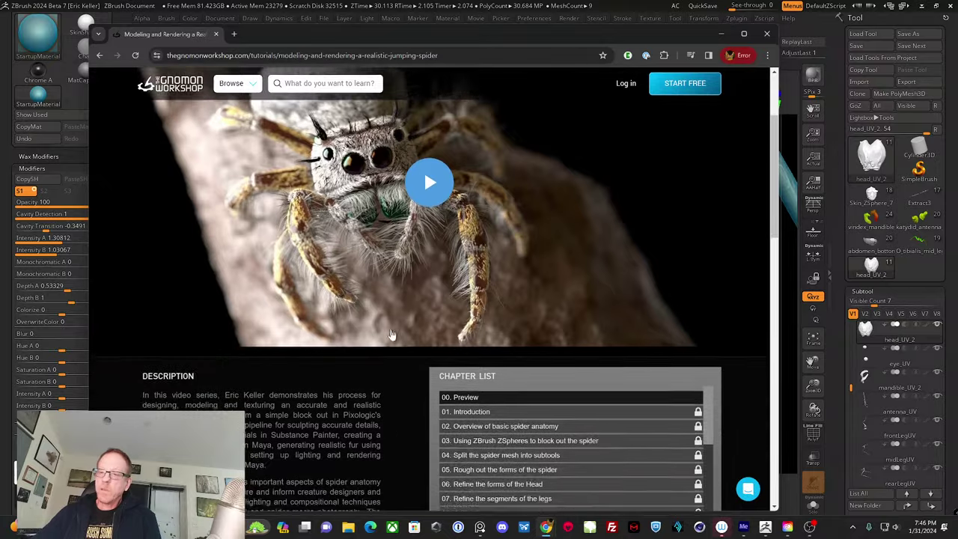
pyautogui.moveTo(713, 320); pyautogui.dragTo(700, 265)
pyautogui.scroll(3, 705, 270)
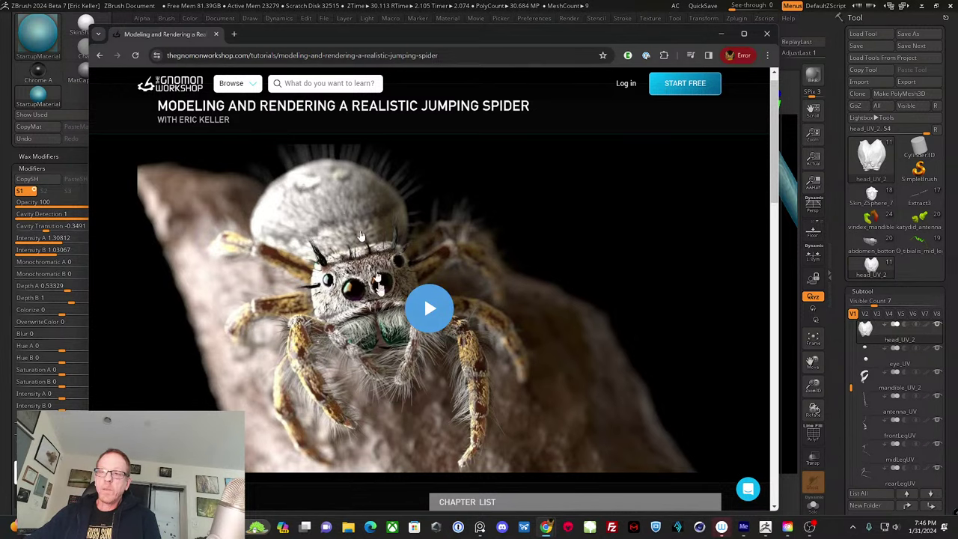
# - Go back to the instructor's tutorials, open Hyper-realistic Insect Design and look through its description and chapters
pyautogui.click(99, 54)
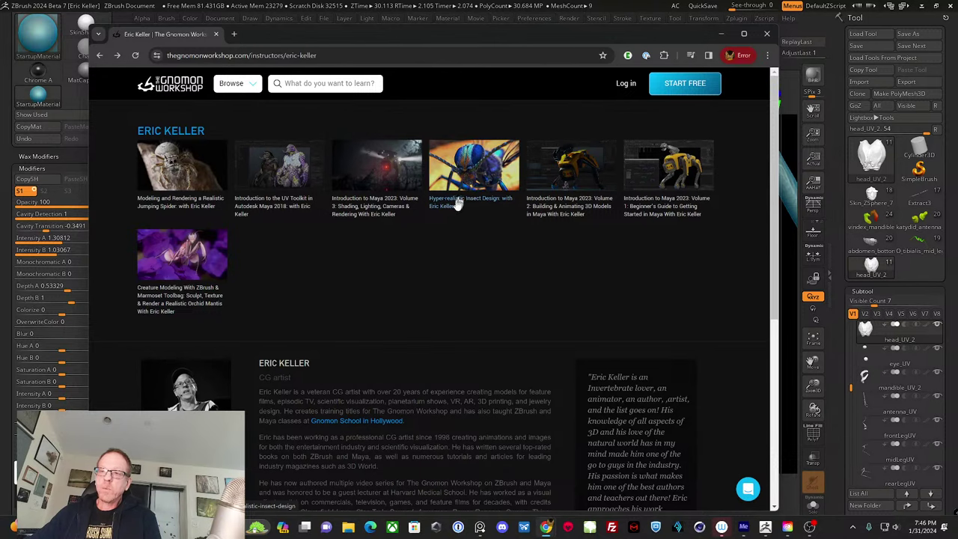
pyautogui.click(464, 203)
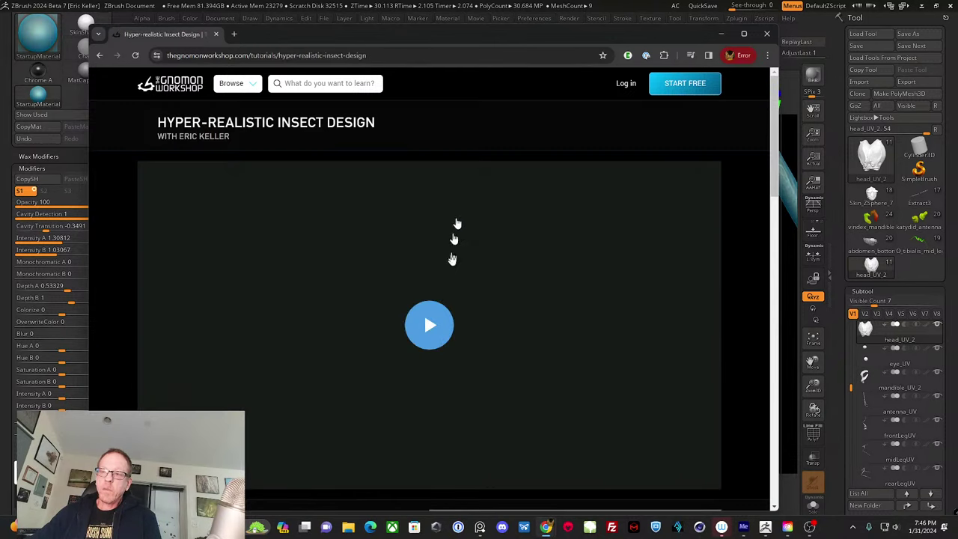
pyautogui.scroll(-1, 458, 299)
pyautogui.scroll(-3, 456, 299)
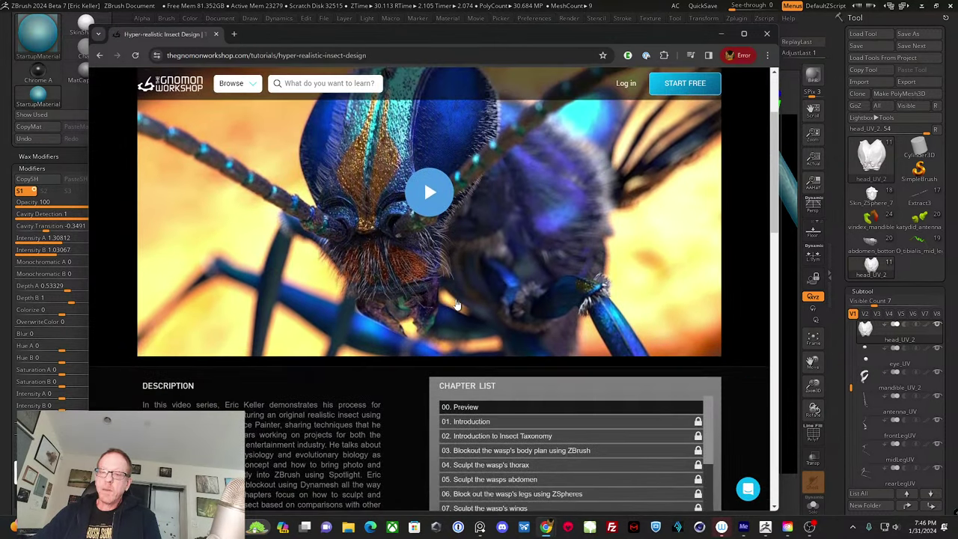
pyautogui.scroll(-3, 708, 443)
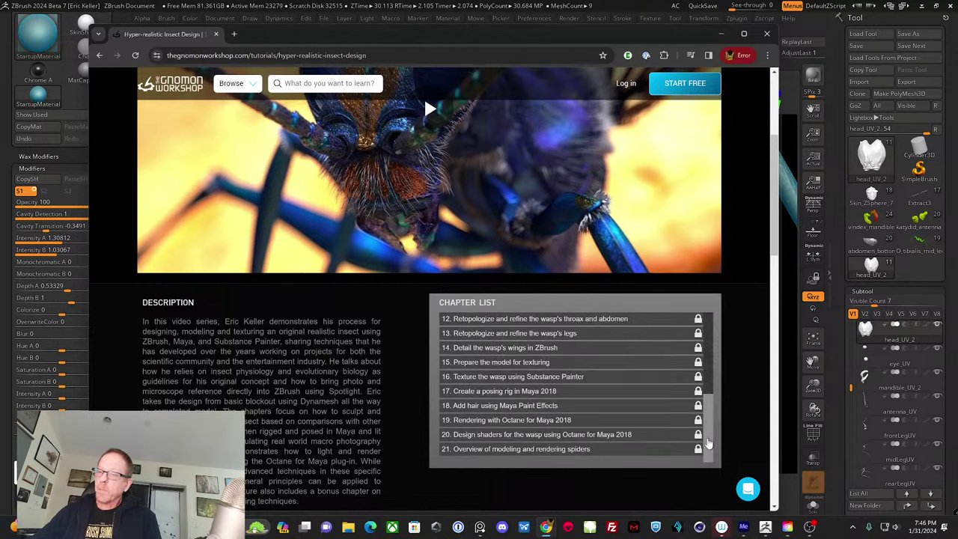
pyautogui.scroll(3, 516, 307)
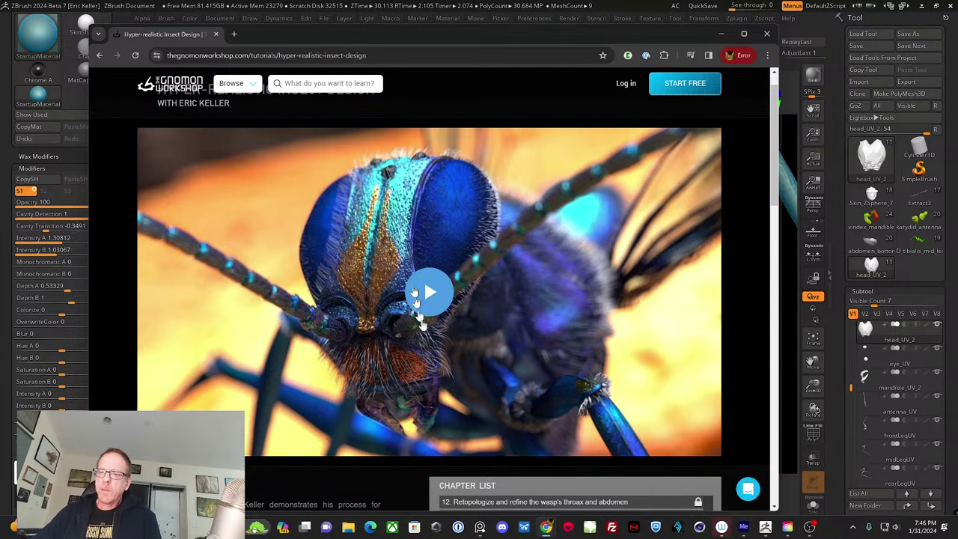
# - Review the wasp preview image and the complete chapter list of Hyper-realistic Insect Design again, and minimize the browser window
pyautogui.scroll(-1, 470, 359)
pyautogui.scroll(2, 566, 345)
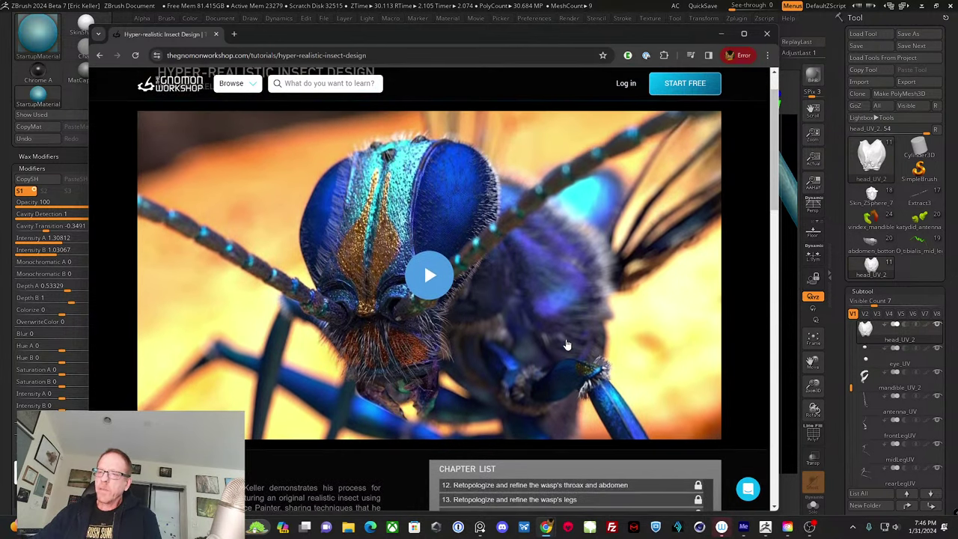
pyautogui.scroll(-1, 567, 346)
pyautogui.scroll(-3, 567, 346)
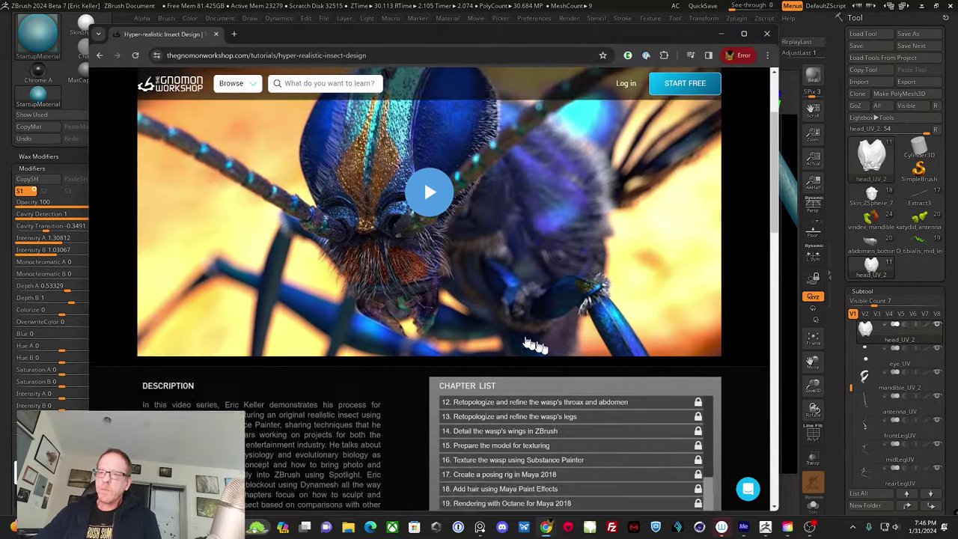
pyautogui.scroll(3, 671, 396)
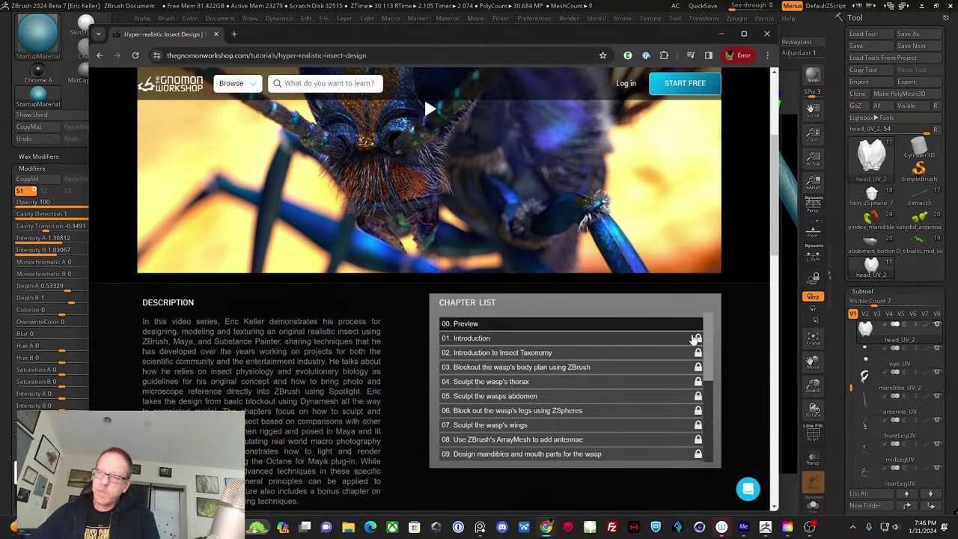
pyautogui.moveTo(702, 337); pyautogui.dragTo(716, 414)
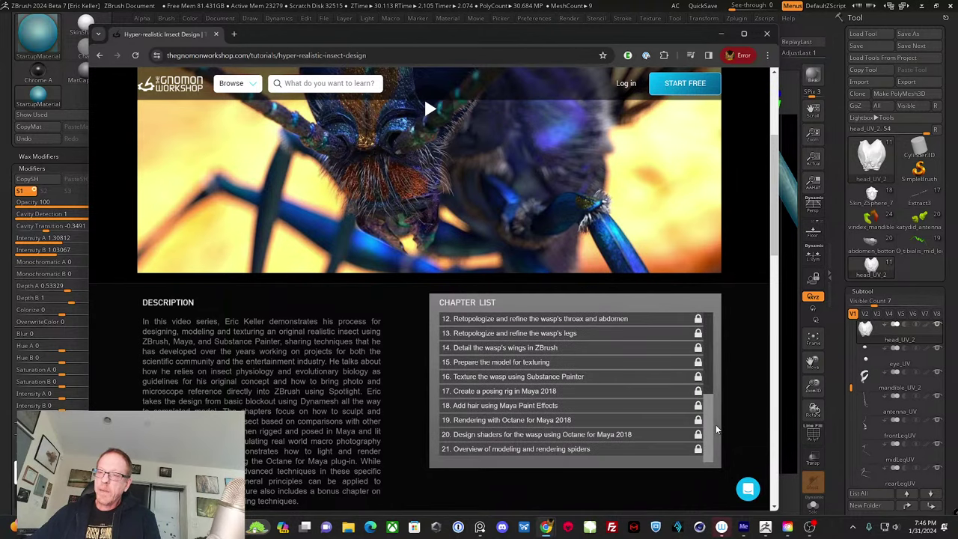
pyautogui.scroll(5, 716, 429)
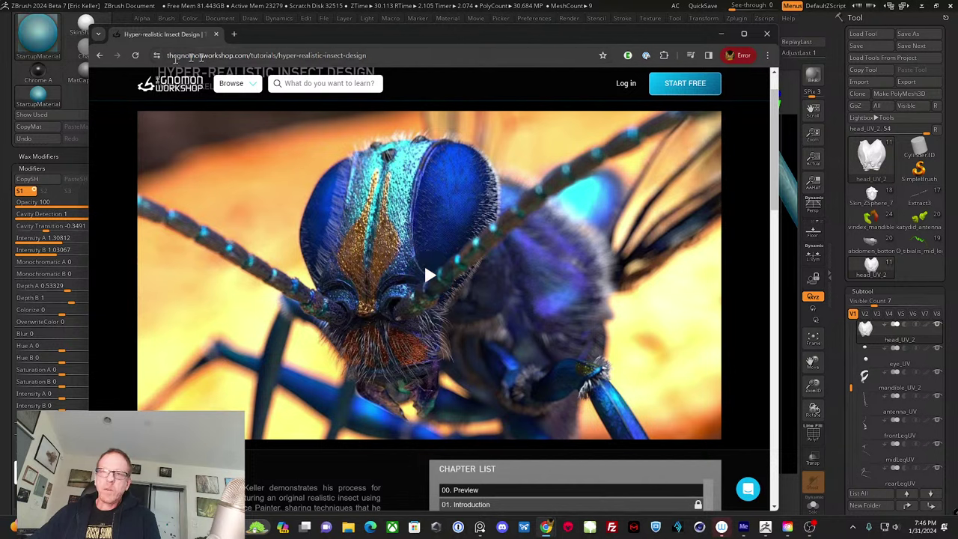
pyautogui.click(723, 34)
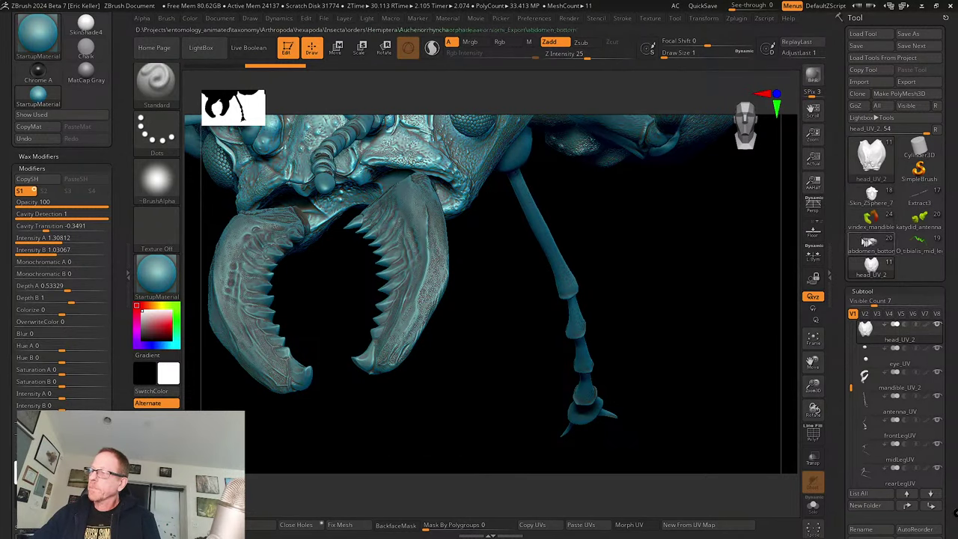
# - Switch to the Skin_ZSphere_7 insect model, frame its head from the front and collapse the abdomen folder among its subtools
pyautogui.click(871, 196)
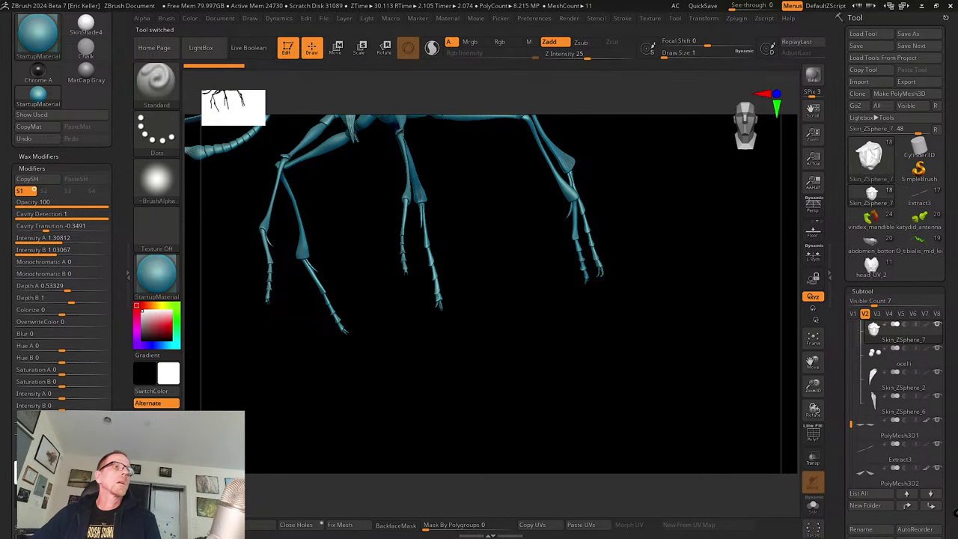
pyautogui.moveTo(559, 360); pyautogui.dragTo(606, 427)
pyautogui.moveTo(465, 385); pyautogui.dragTo(518, 359)
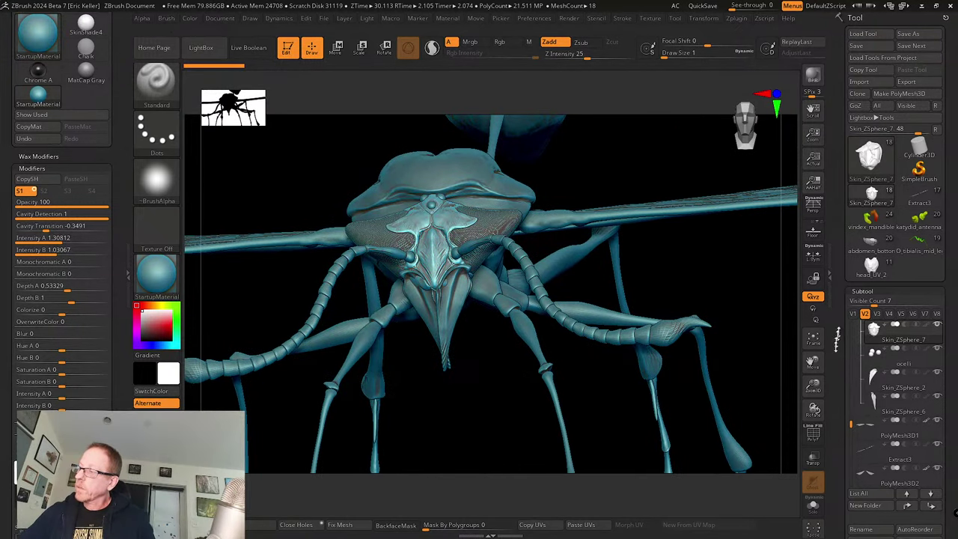
pyautogui.moveTo(849, 423); pyautogui.dragTo(838, 286)
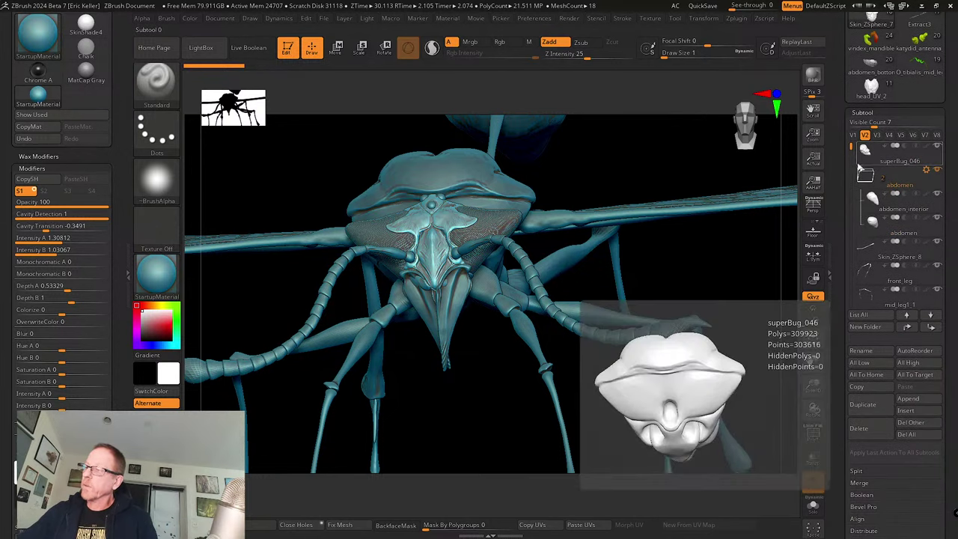
pyautogui.click(865, 178)
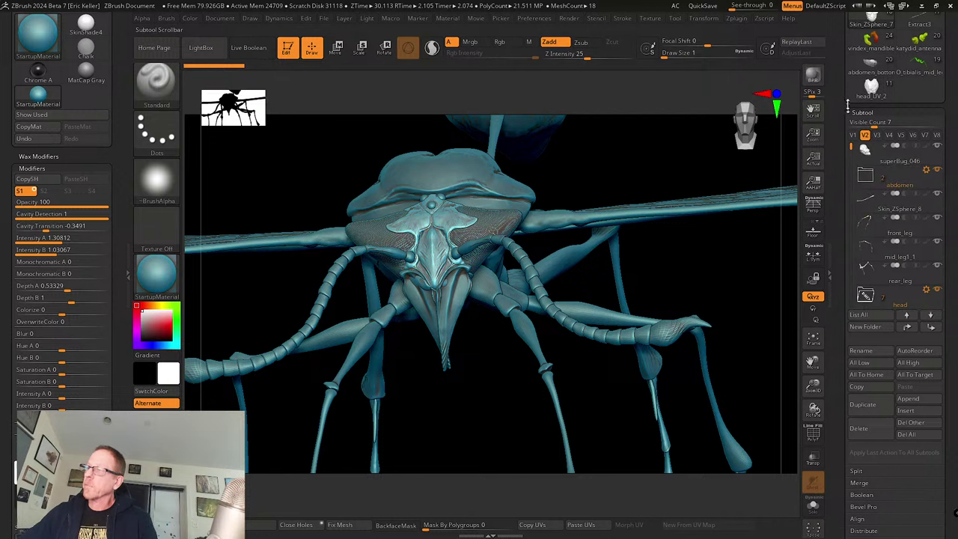
pyautogui.moveTo(833, 114); pyautogui.dragTo(826, 208)
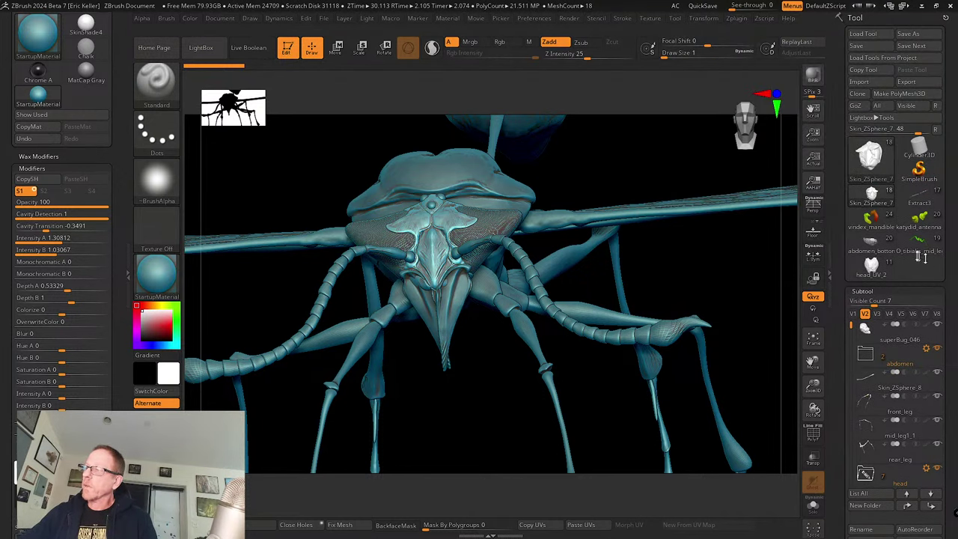
# - Load the PolyMesh3D star as a new tool and convert it into a PolySphere using the gizmo's transform types
pyautogui.click(871, 158)
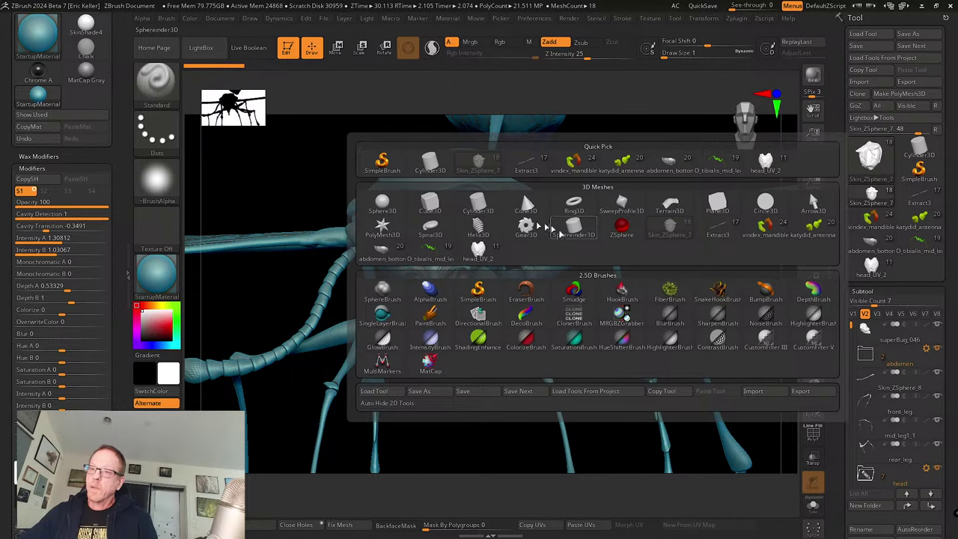
pyautogui.click(382, 226)
pyautogui.moveTo(643, 310); pyautogui.dragTo(526, 298)
pyautogui.press('w')
pyautogui.click(395, 181)
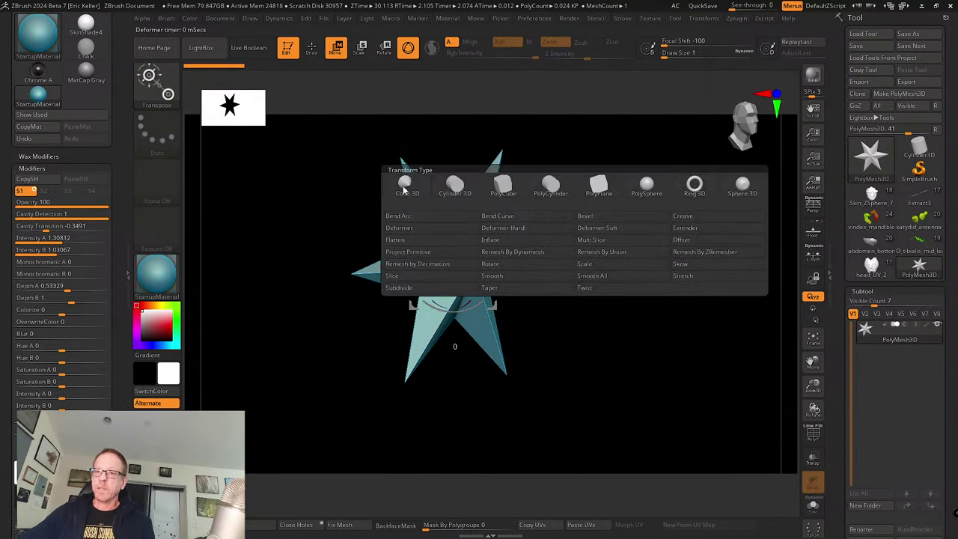
pyautogui.click(646, 187)
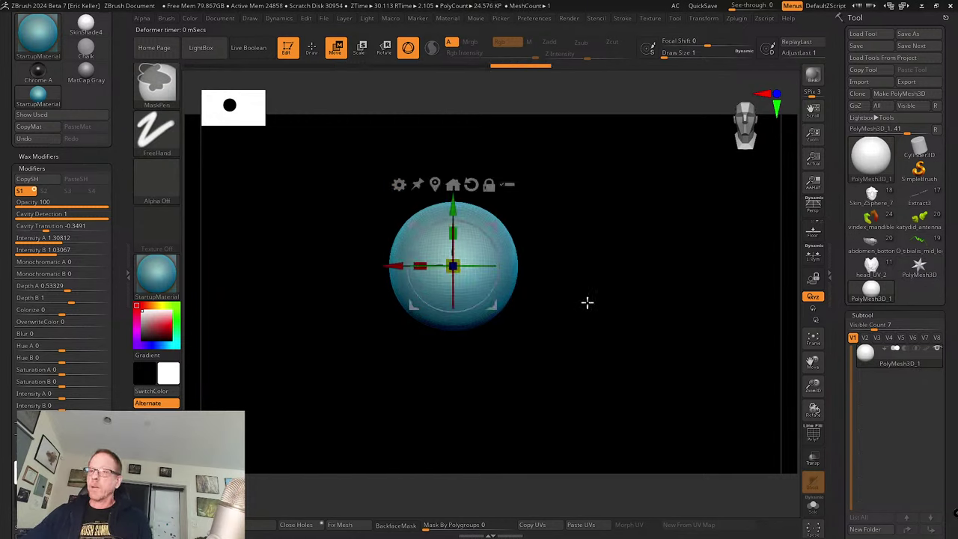
# - Subdivide the sphere repeatedly to 6.291 million polygons, and collapse the tray holding the material modifiers
pyautogui.hotkey('ctrl', 'd')
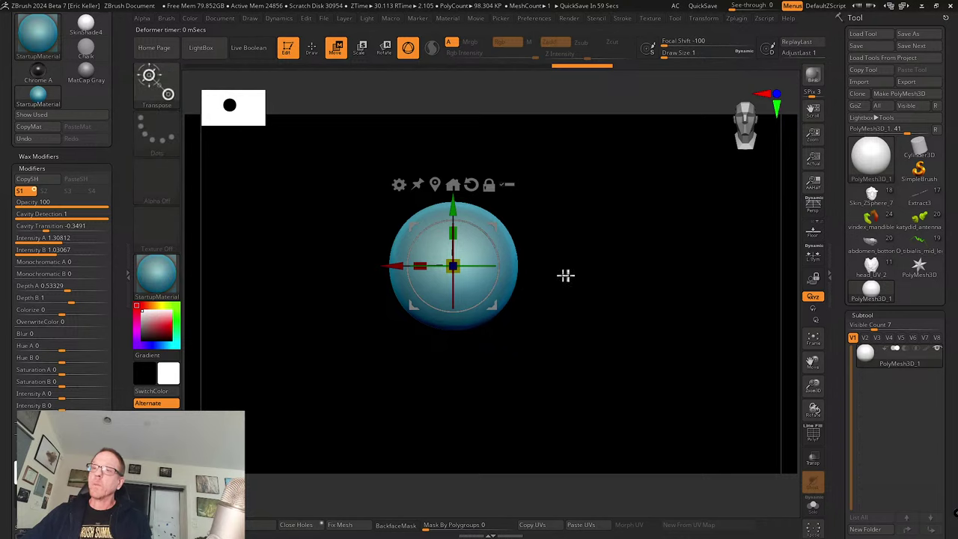
pyautogui.keyDown('alt'); pyautogui.moveTo(564, 276); pyautogui.dragTo(592, 295); pyautogui.keyUp('alt')
pyautogui.moveTo(454, 271); pyautogui.dragTo(550, 282)
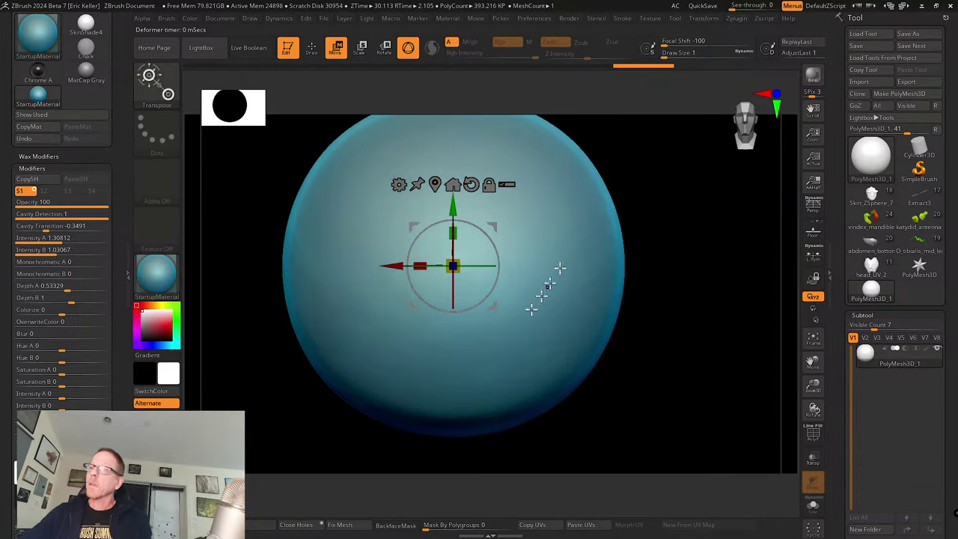
pyautogui.click(128, 254)
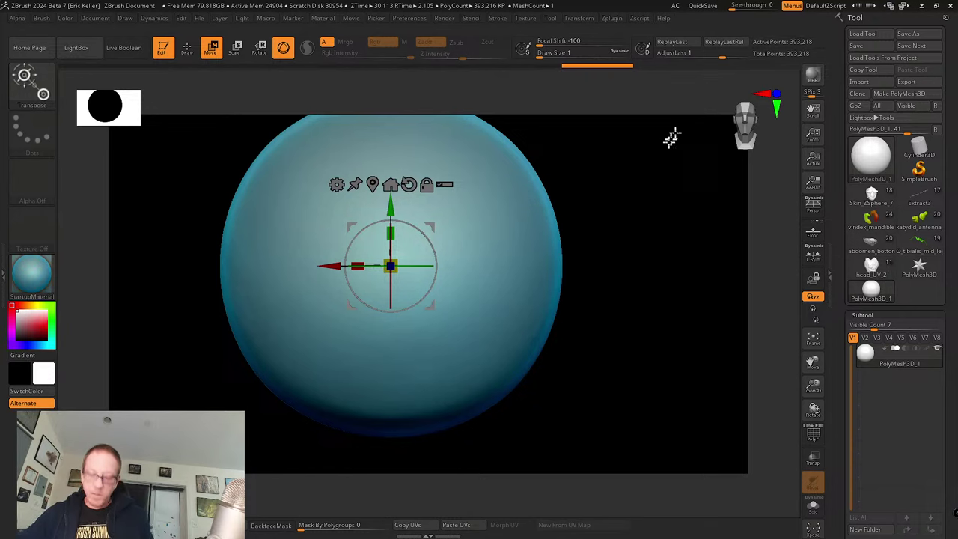
pyautogui.hotkey('ctrl', 'd')
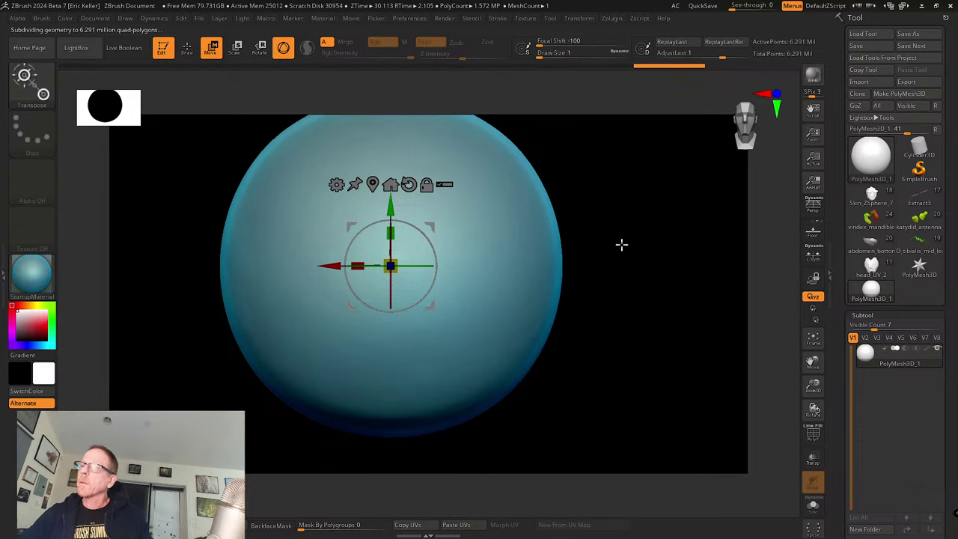
pyautogui.hotkey('ctrl', 'd')
pyautogui.keyDown('alt'); pyautogui.moveTo(589, 242); pyautogui.dragTo(655, 297); pyautogui.keyUp('alt')
pyautogui.keyDown('alt'); pyautogui.moveTo(658, 255); pyautogui.dragTo(685, 270); pyautogui.keyUp('alt')
pyautogui.keyDown('alt'); pyautogui.moveTo(746, 278); pyautogui.dragTo(702, 265); pyautogui.keyUp('alt')
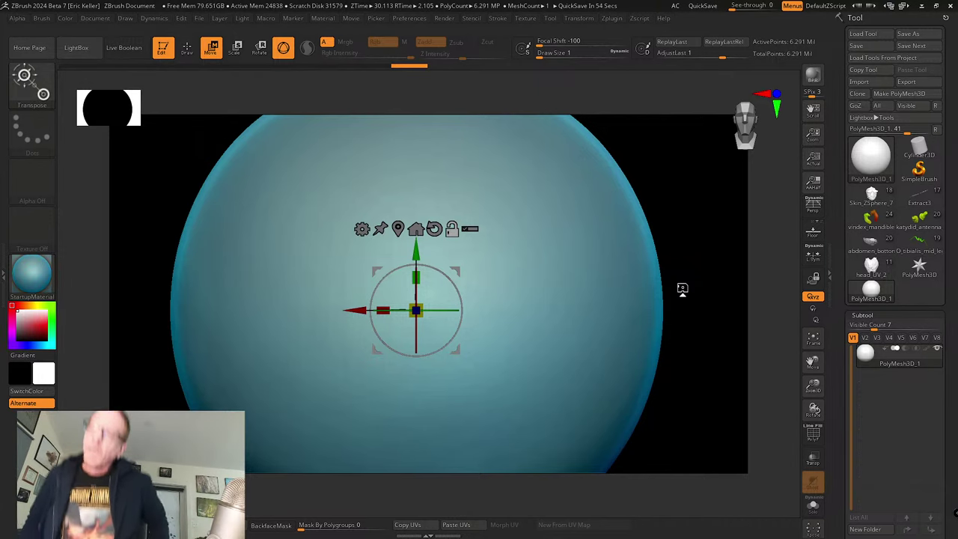
# - Switch to Draw mode and open the NoiseMaker from the sphere's Surface settings
pyautogui.press('q')
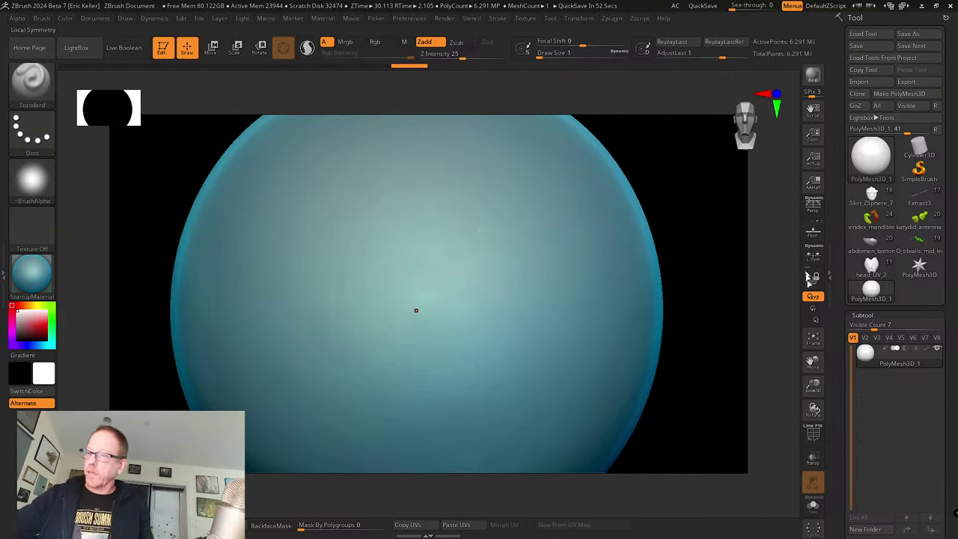
pyautogui.scroll(-5, 837, 330)
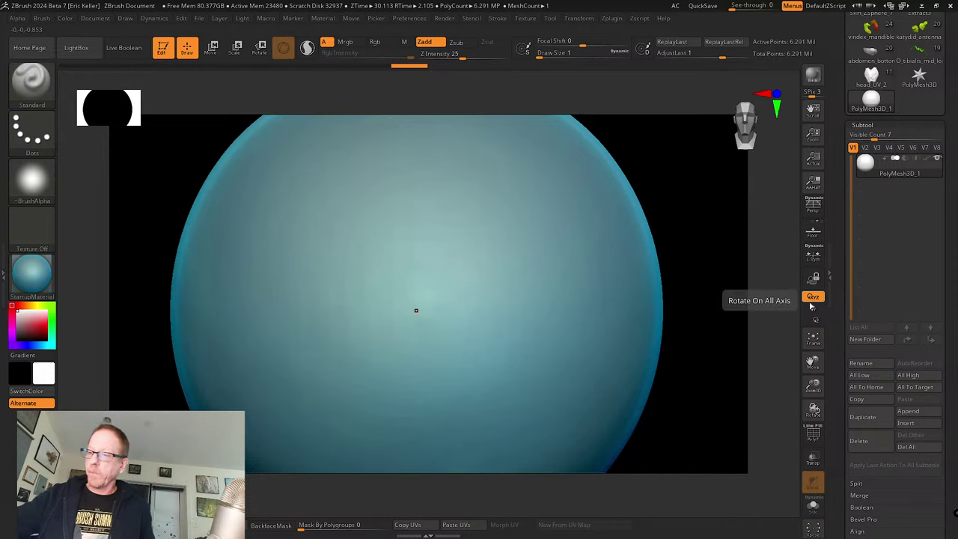
pyautogui.scroll(-6, 838, 404)
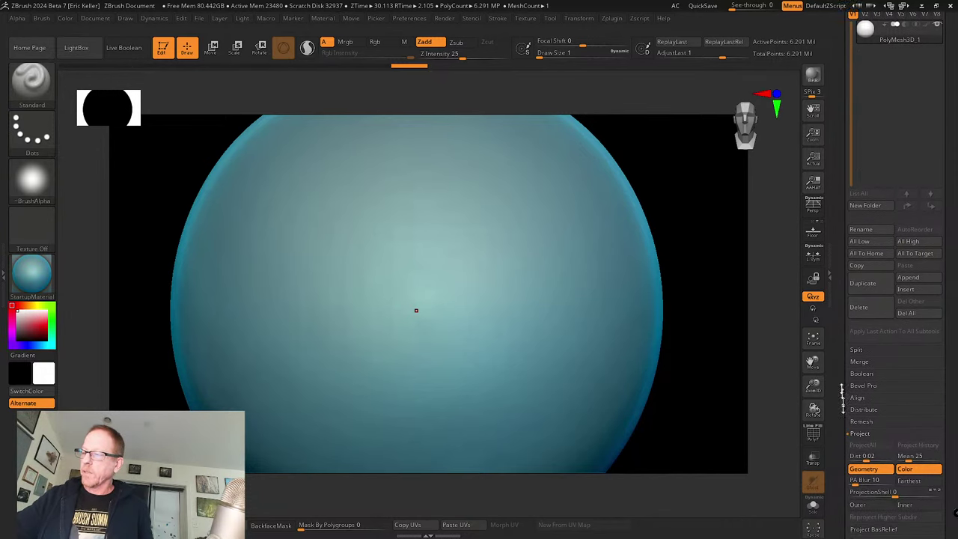
pyautogui.scroll(-3, 851, 428)
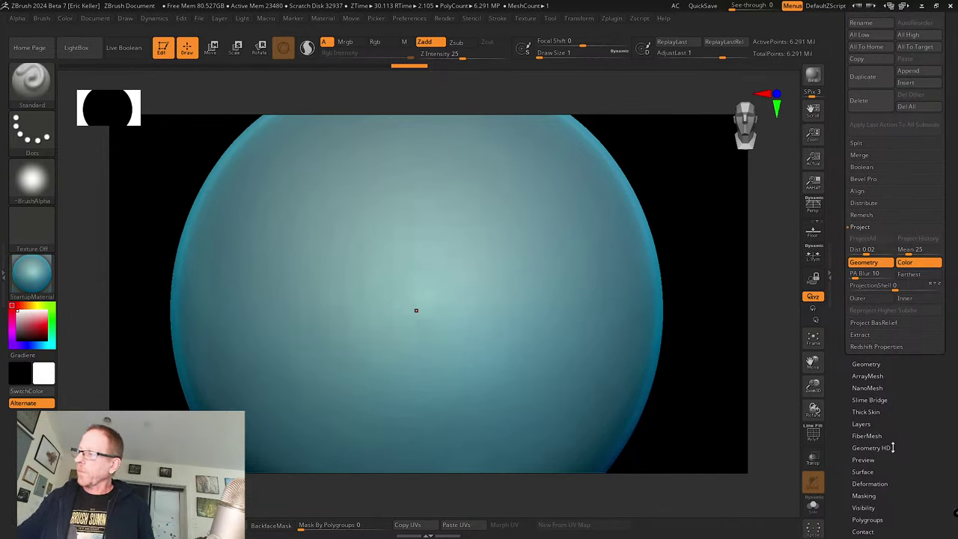
pyautogui.scroll(3, 890, 441)
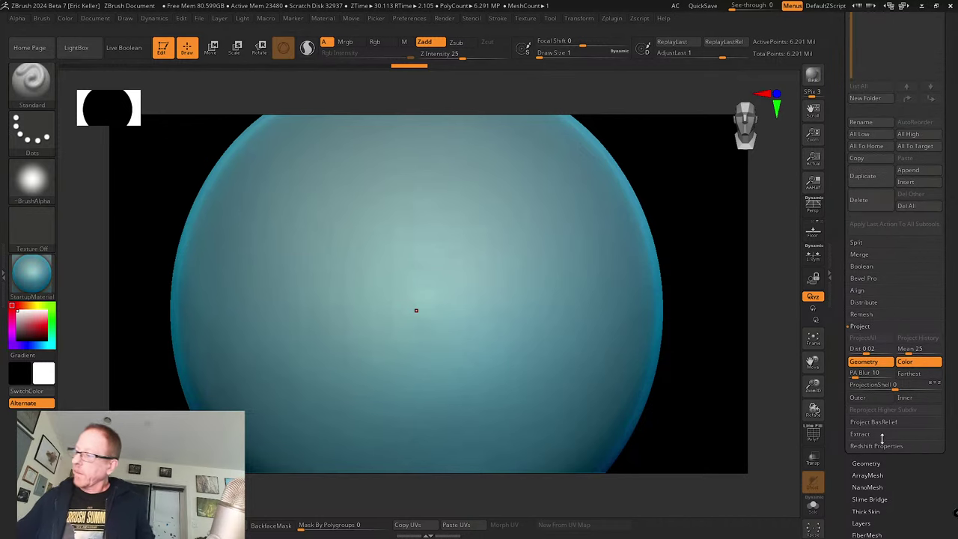
pyautogui.scroll(-9, 846, 419)
pyautogui.scroll(15, 847, 380)
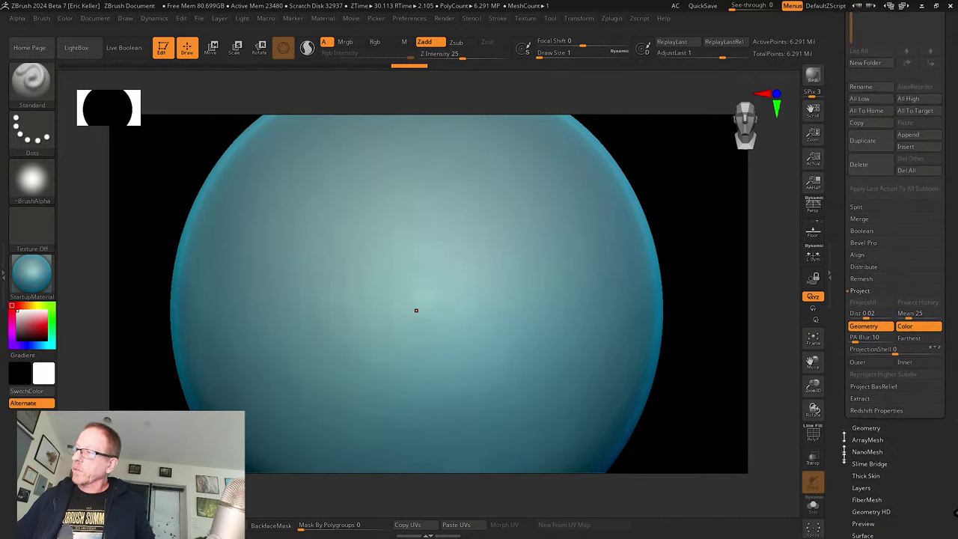
pyautogui.scroll(-8, 868, 428)
pyautogui.scroll(-8, 867, 428)
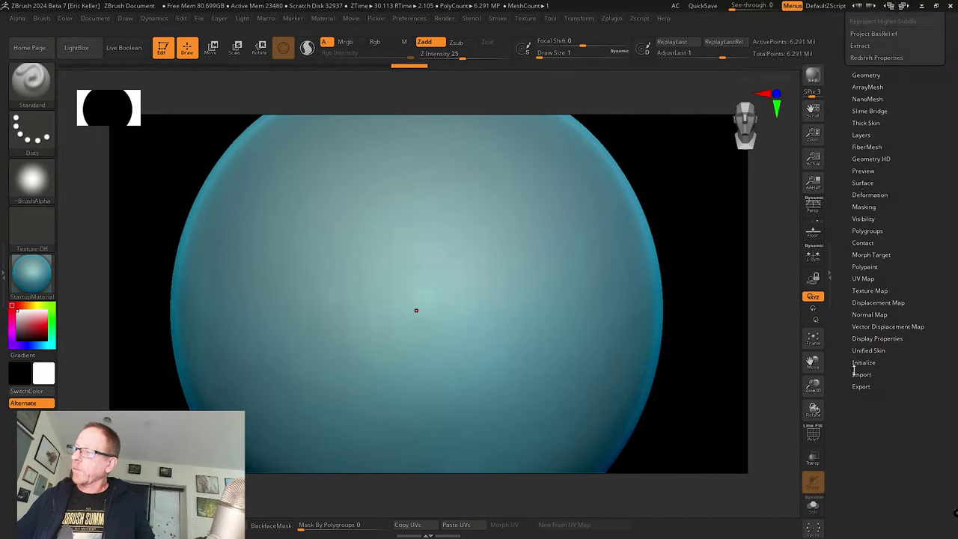
pyautogui.click(862, 180)
pyautogui.click(857, 148)
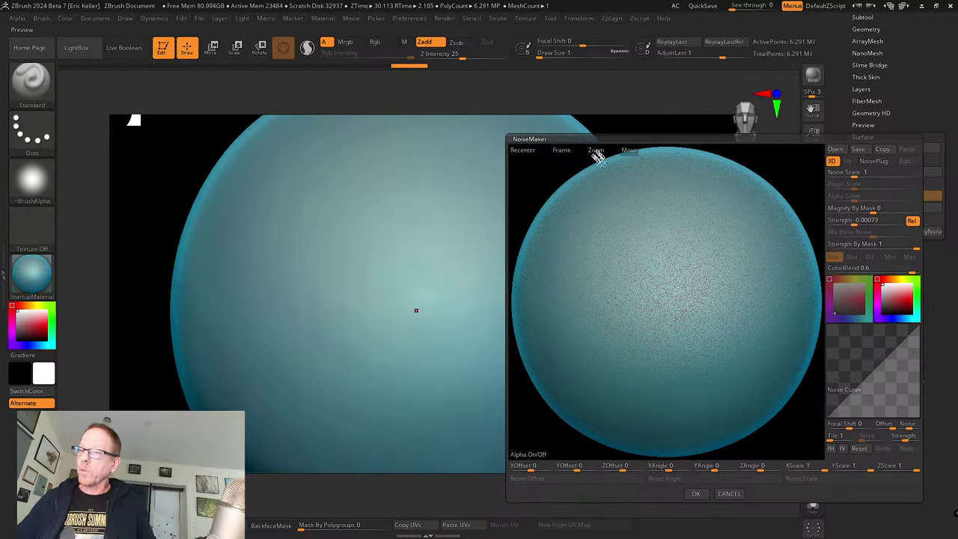
# - Reshape the noise curve with several added points, forming an early peak, a dip and a raised upper section
pyautogui.moveTo(595, 151); pyautogui.dragTo(598, 185)
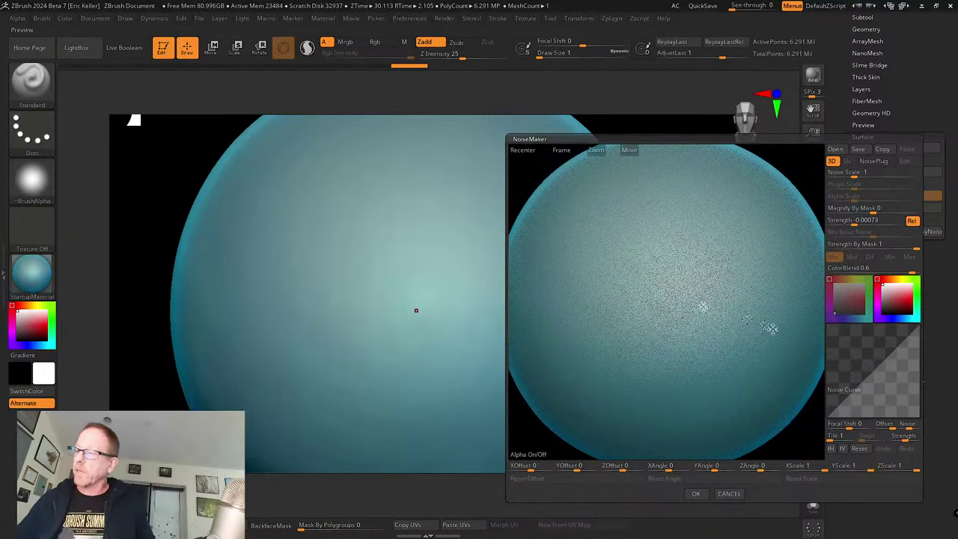
pyautogui.moveTo(869, 376); pyautogui.dragTo(884, 348)
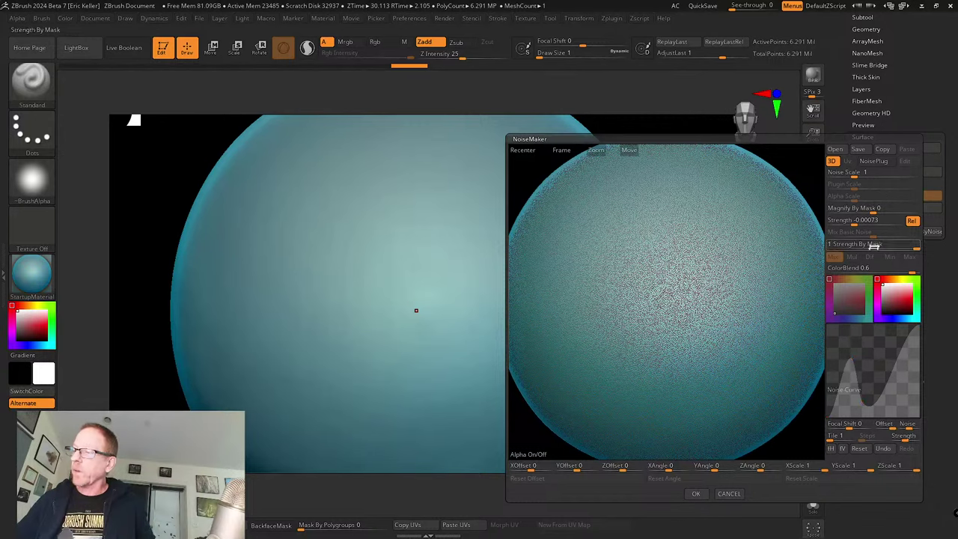
pyautogui.moveTo(890, 371); pyautogui.dragTo(893, 344)
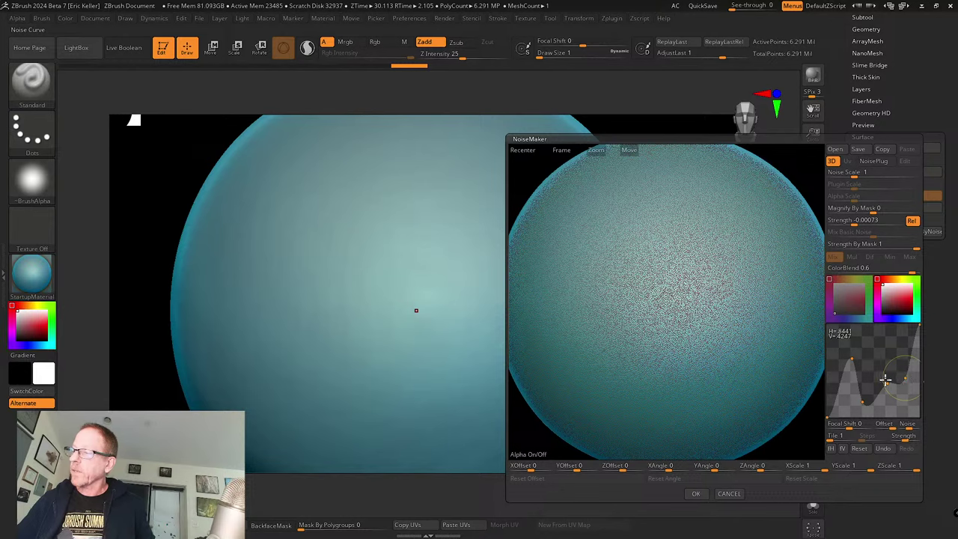
pyautogui.moveTo(886, 383); pyautogui.dragTo(873, 343)
pyautogui.moveTo(902, 373); pyautogui.dragTo(902, 327)
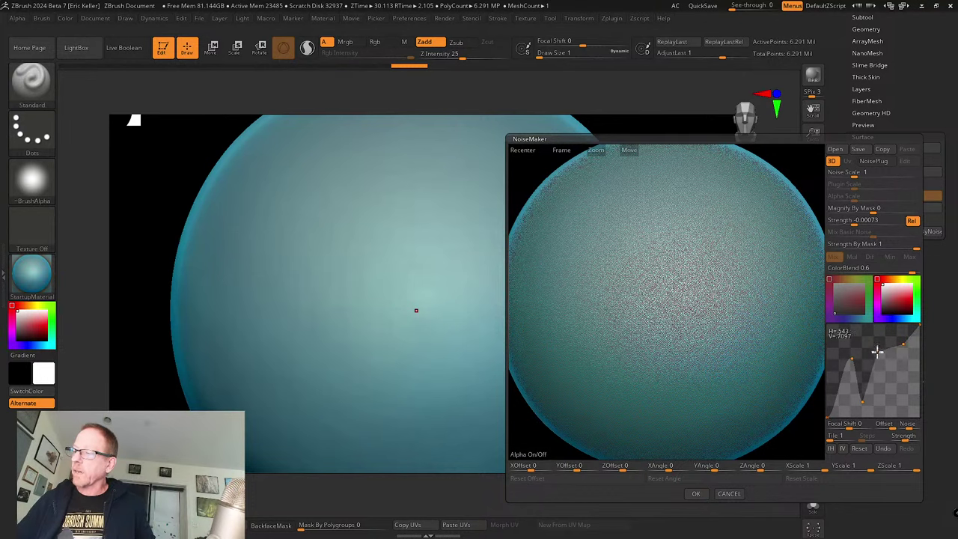
pyautogui.moveTo(862, 391); pyautogui.dragTo(861, 377)
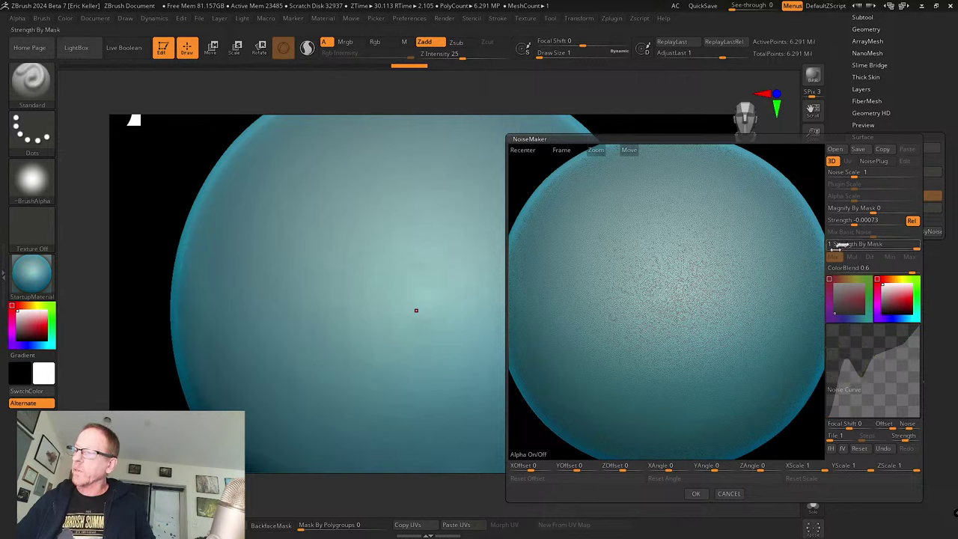
# - Set Noise Scale to about 30.53, reshape the curve into a deep valley between two peaks, and accept the surface noise
pyautogui.moveTo(859, 174); pyautogui.dragTo(878, 177)
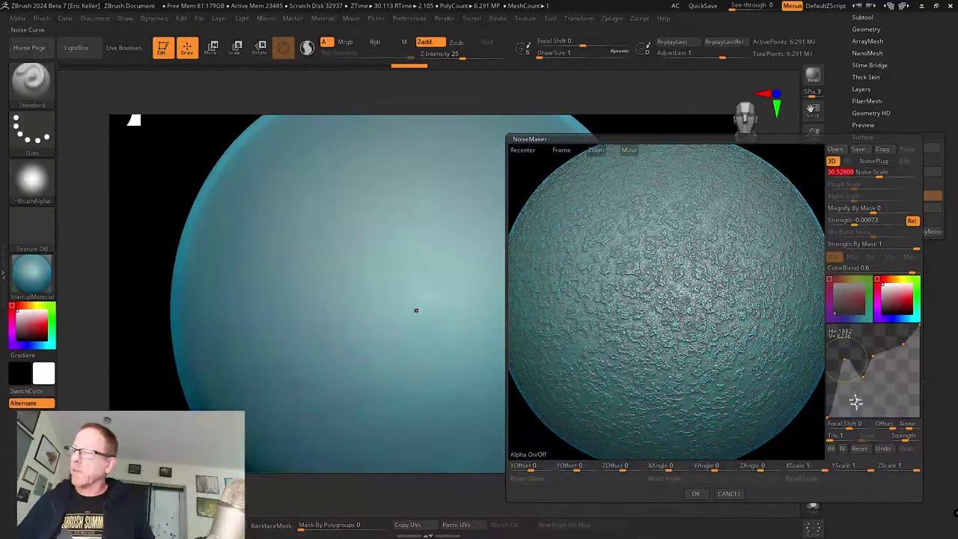
pyautogui.moveTo(862, 378); pyautogui.dragTo(860, 396)
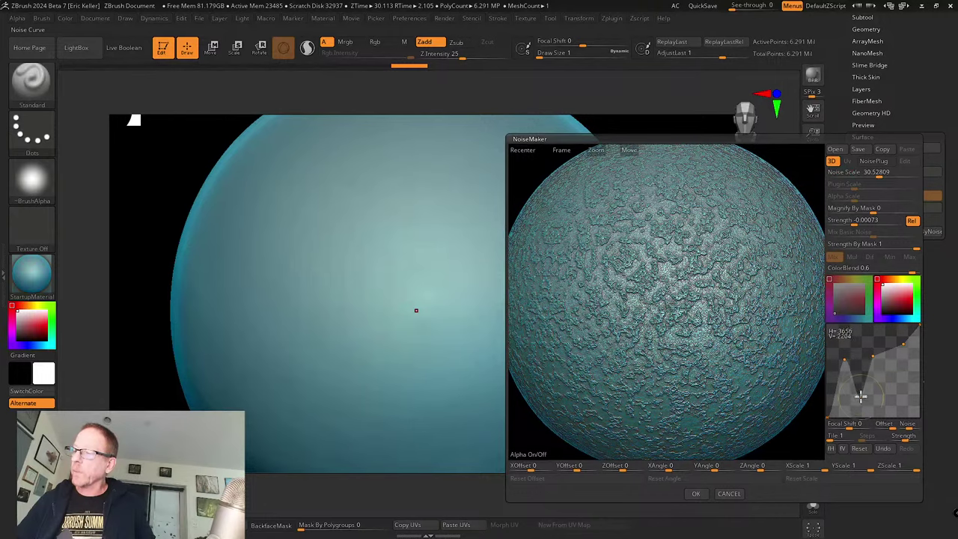
pyautogui.moveTo(871, 360); pyautogui.dragTo(891, 397)
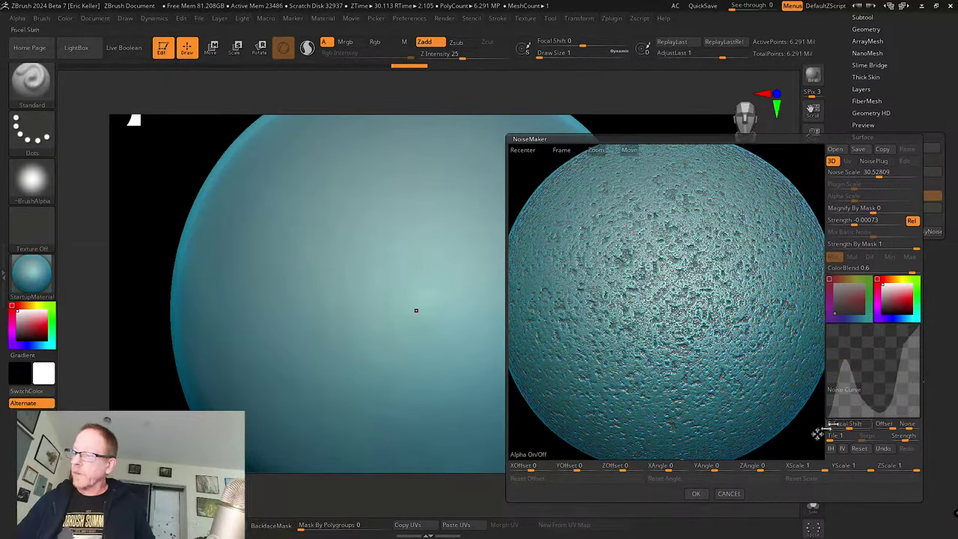
pyautogui.click(694, 494)
pyautogui.moveTo(650, 391); pyautogui.dragTo(675, 367)
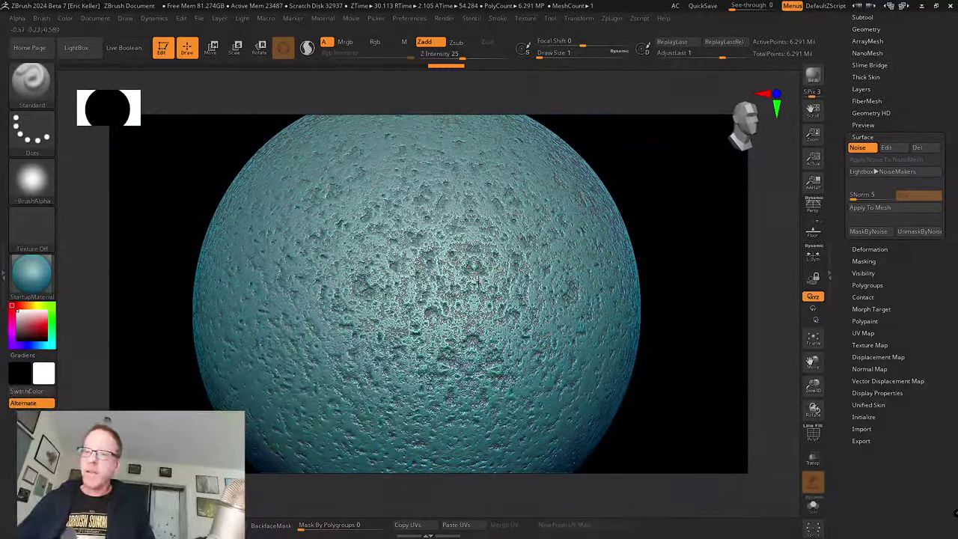
# - Select the Inflat brush and enlarge its draw size to about 154
pyautogui.click(25, 95)
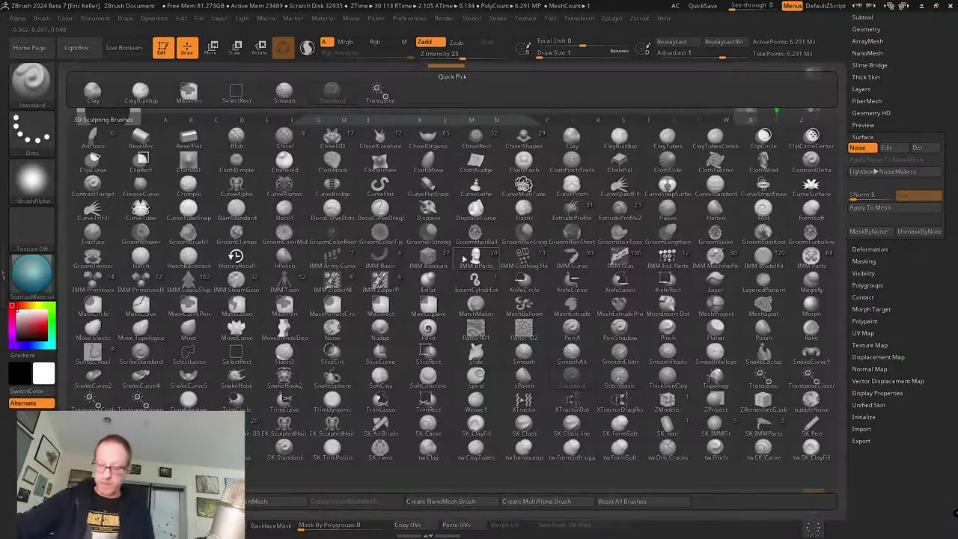
pyautogui.press('i')
pyautogui.press('n')
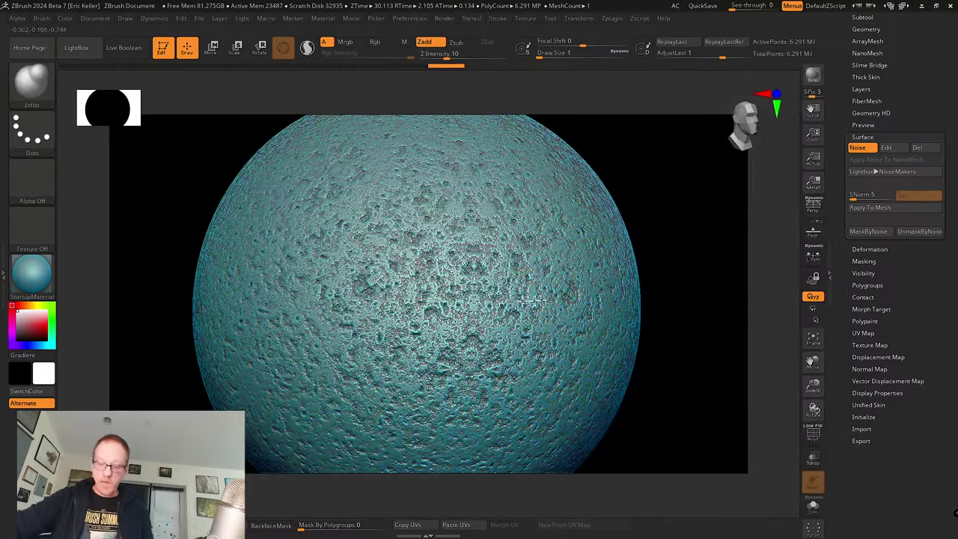
pyautogui.press('s')
# - Inflate several overlapping bulges on the sphere while the procedural surface noise is active
pyautogui.moveTo(576, 285); pyautogui.dragTo(584, 266)
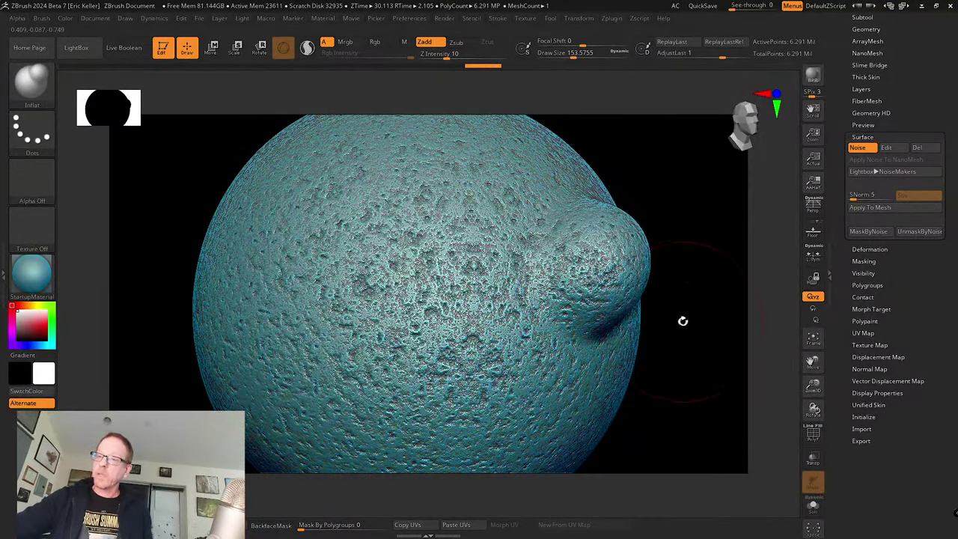
pyautogui.moveTo(681, 321); pyautogui.dragTo(686, 319)
pyautogui.moveTo(509, 182)
pyautogui.mouseDown()
pyautogui.moveTo(526, 217)
pyautogui.moveTo(494, 203)
pyautogui.mouseUp()
pyautogui.moveTo(666, 342); pyautogui.dragTo(588, 320)
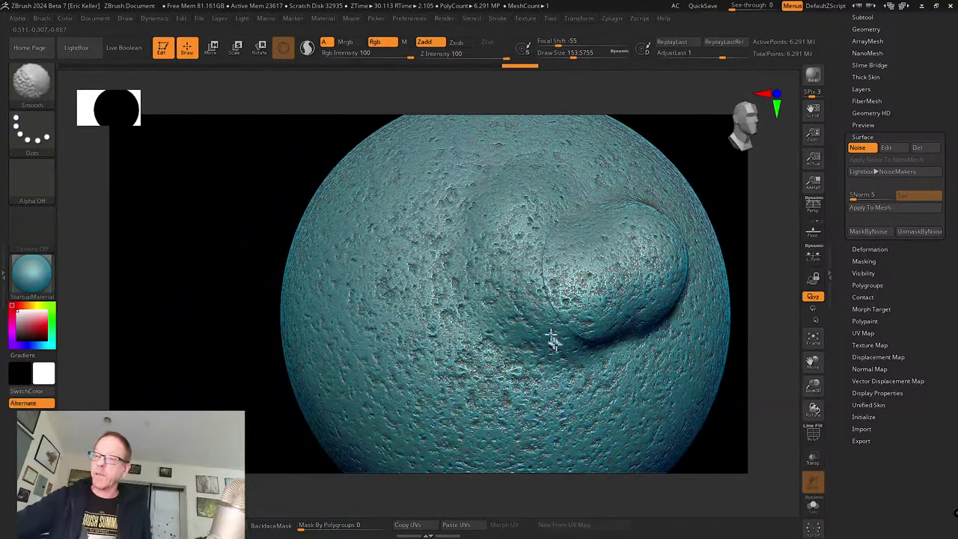
pyautogui.moveTo(577, 366)
pyautogui.mouseDown()
pyautogui.moveTo(587, 396)
pyautogui.moveTo(630, 376)
pyautogui.mouseUp()
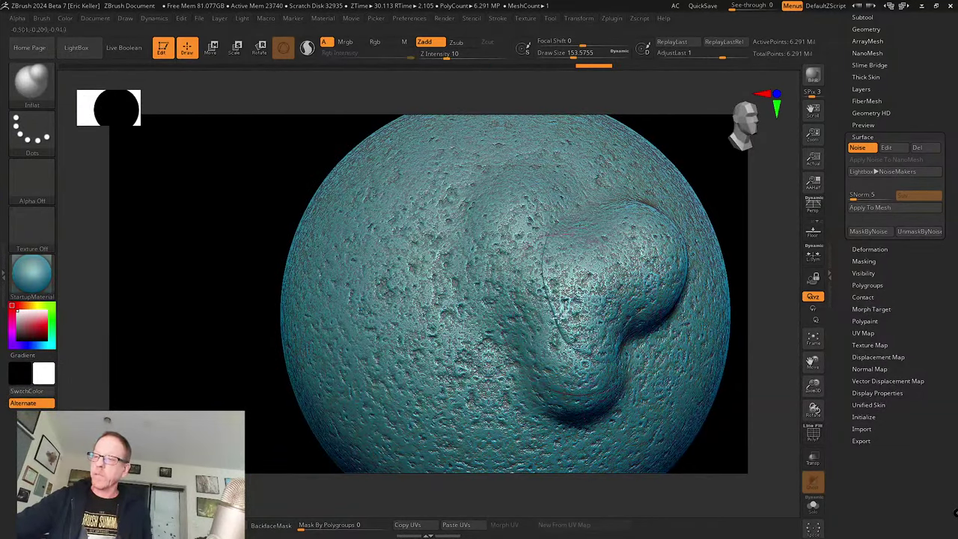
pyautogui.moveTo(711, 428); pyautogui.dragTo(669, 408)
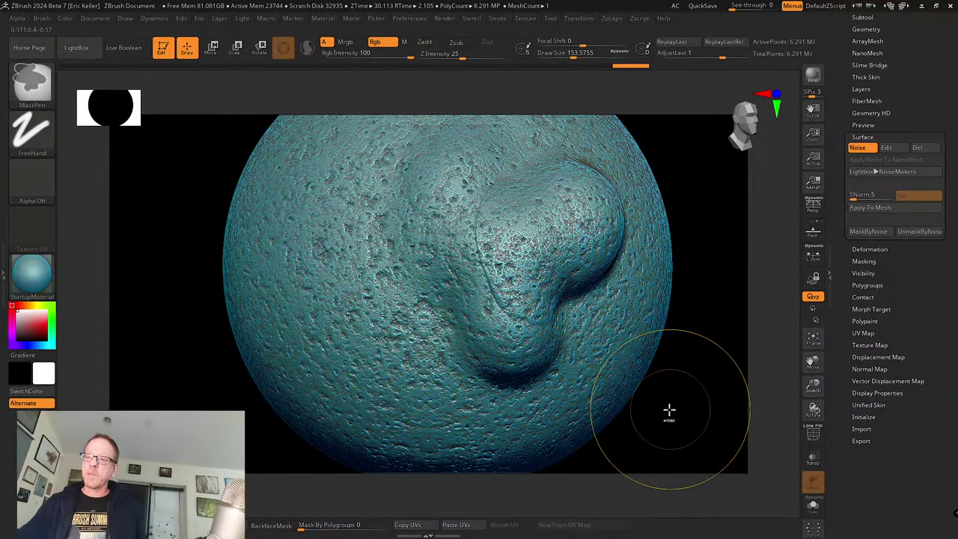
# - Undo the inflated bulges to restore the plain noise-covered sphere
pyautogui.hotkey('ctrl', 'z')
pyautogui.hotkey('ctrl', 'z')
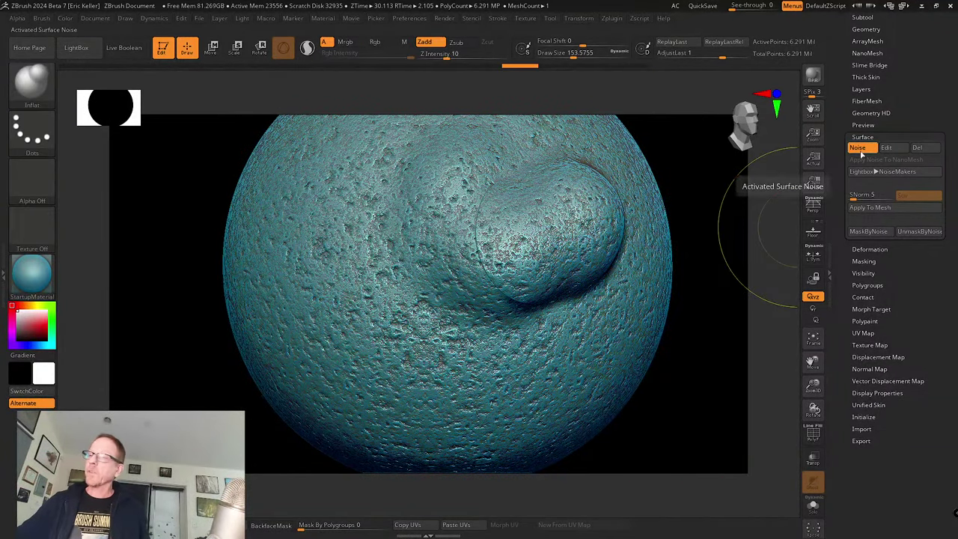
pyautogui.click(857, 147)
pyautogui.moveTo(725, 271); pyautogui.dragTo(701, 264)
pyautogui.hotkey('ctrl', 'z')
pyautogui.hotkey('ctrl', 'z')
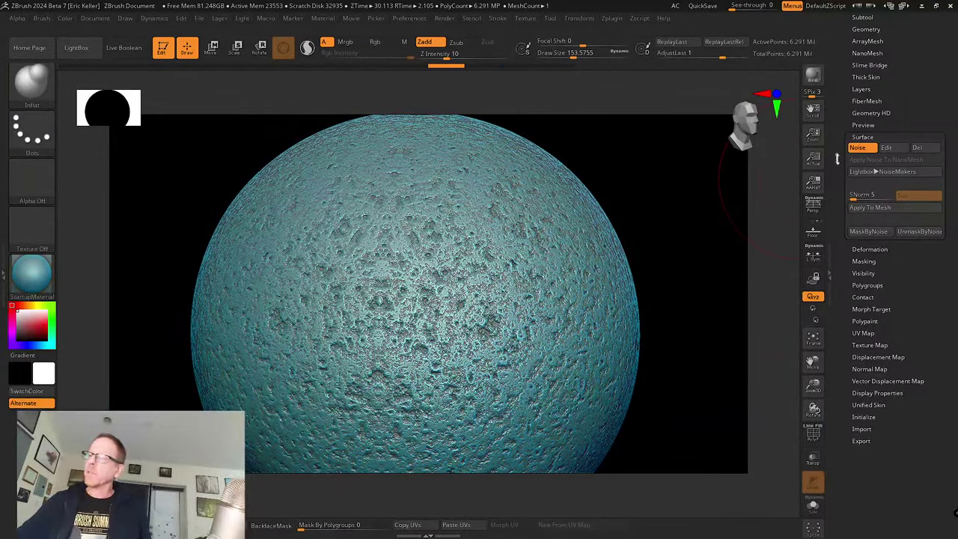
# - Edit the surface noise to scale 59.1447, strength -0.00191 and X angle 44, and bake it into the mesh
pyautogui.moveTo(837, 158); pyautogui.dragTo(837, 194)
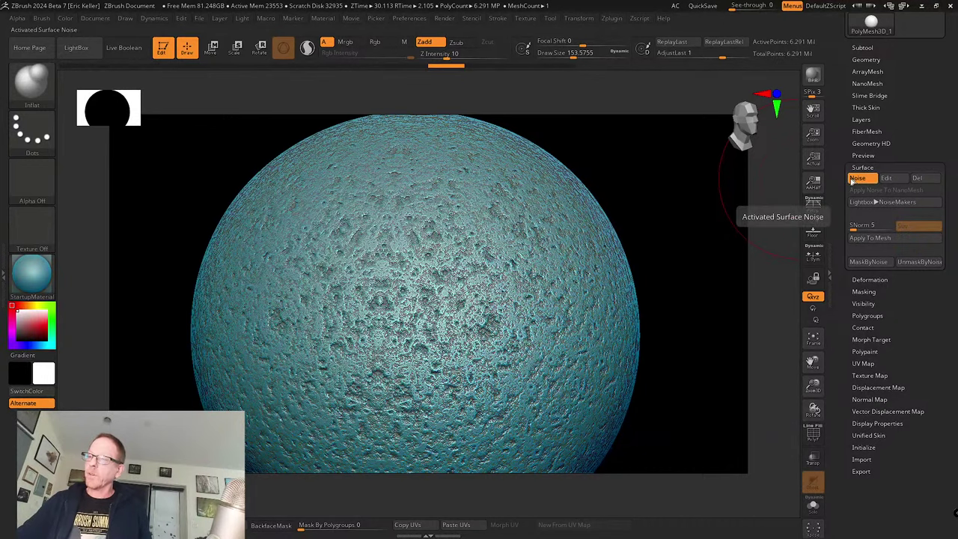
pyautogui.click(886, 178)
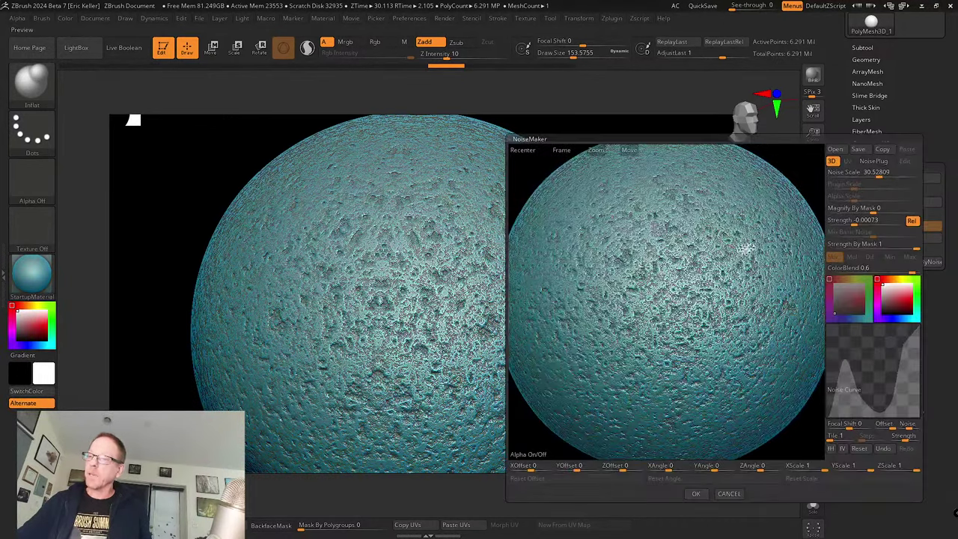
pyautogui.moveTo(746, 248)
pyautogui.mouseDown()
pyautogui.moveTo(733, 274)
pyautogui.moveTo(753, 247)
pyautogui.mouseUp()
pyautogui.moveTo(878, 174); pyautogui.dragTo(886, 178)
pyautogui.moveTo(855, 222)
pyautogui.mouseDown()
pyautogui.moveTo(868, 223)
pyautogui.moveTo(844, 223)
pyautogui.mouseUp()
pyautogui.moveTo(671, 466); pyautogui.dragTo(696, 465)
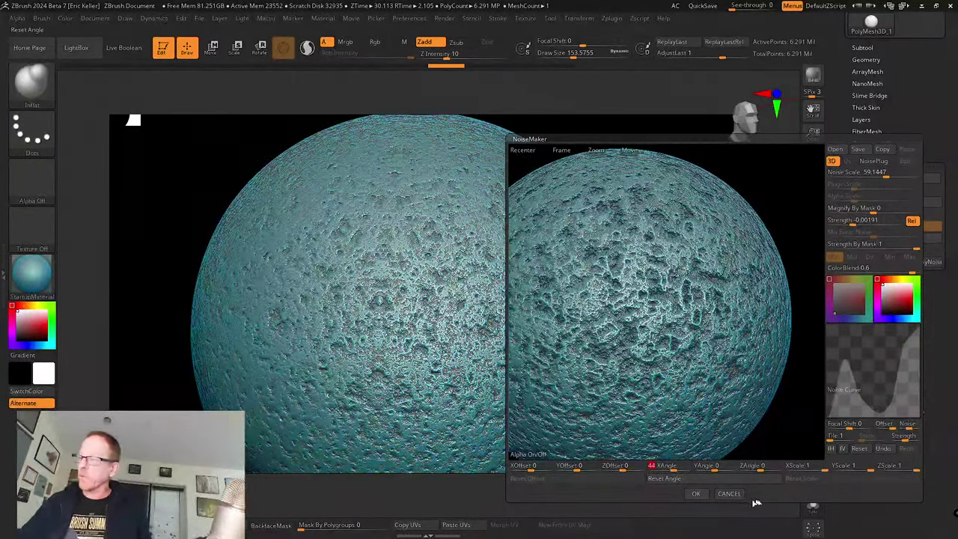
pyautogui.click(695, 493)
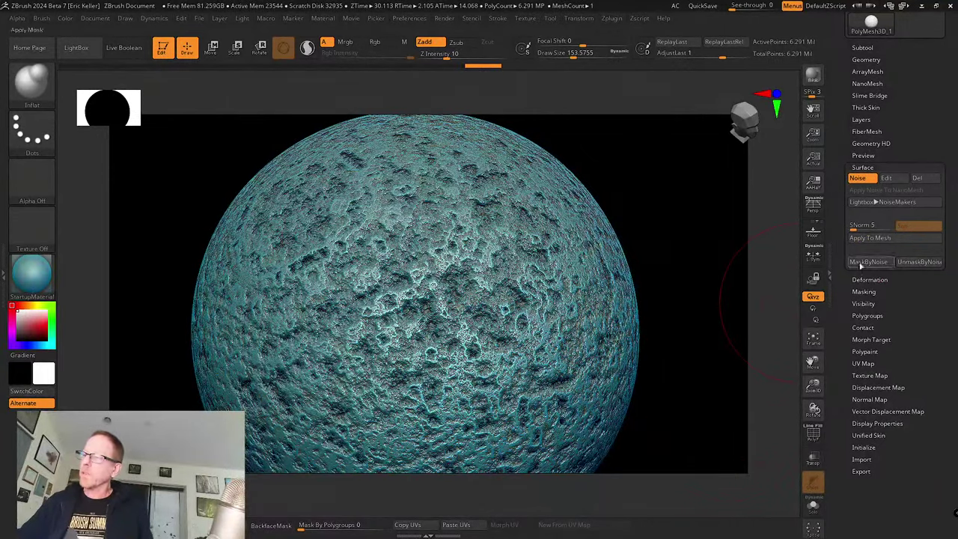
pyautogui.click(881, 239)
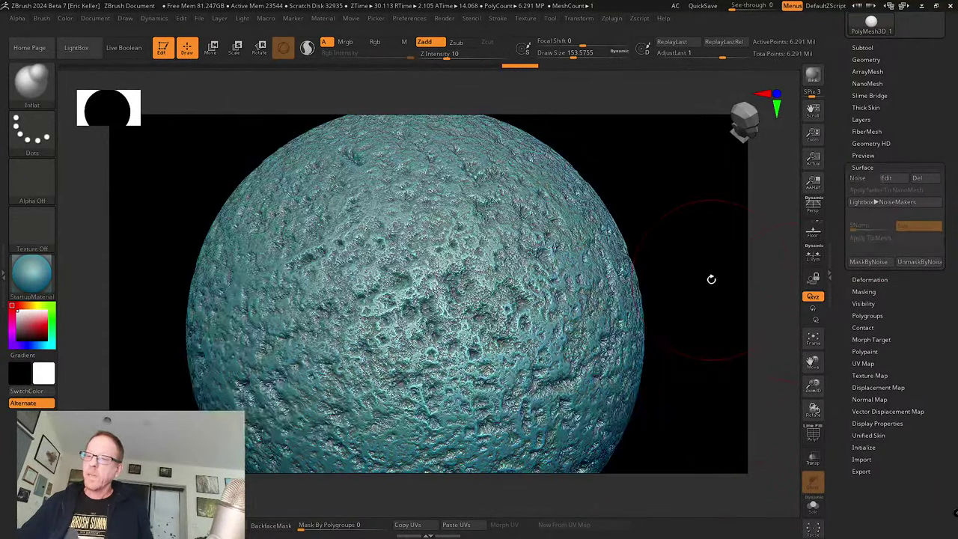
# - Try inflating a bulge on the side of the sphere with the baked noise, and undo it
pyautogui.moveTo(717, 299); pyautogui.dragTo(729, 295)
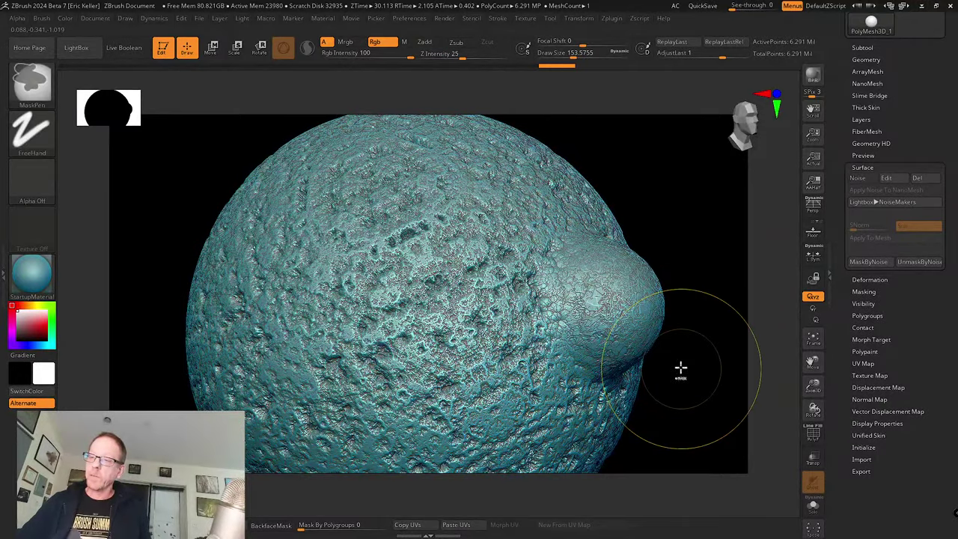
pyautogui.hotkey('ctrl', 'z')
pyautogui.moveTo(701, 313)
pyautogui.mouseDown()
pyautogui.moveTo(680, 325)
pyautogui.moveTo(699, 332)
pyautogui.moveTo(729, 305)
pyautogui.mouseUp()
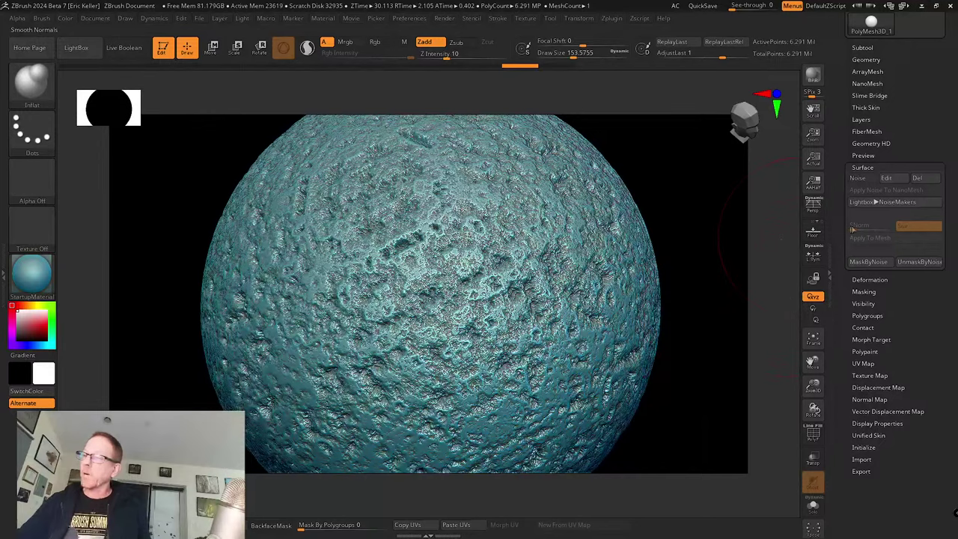
# - Lower the Noise Scale for a finer pattern and bake this second noise layer into the sphere
pyautogui.click(886, 178)
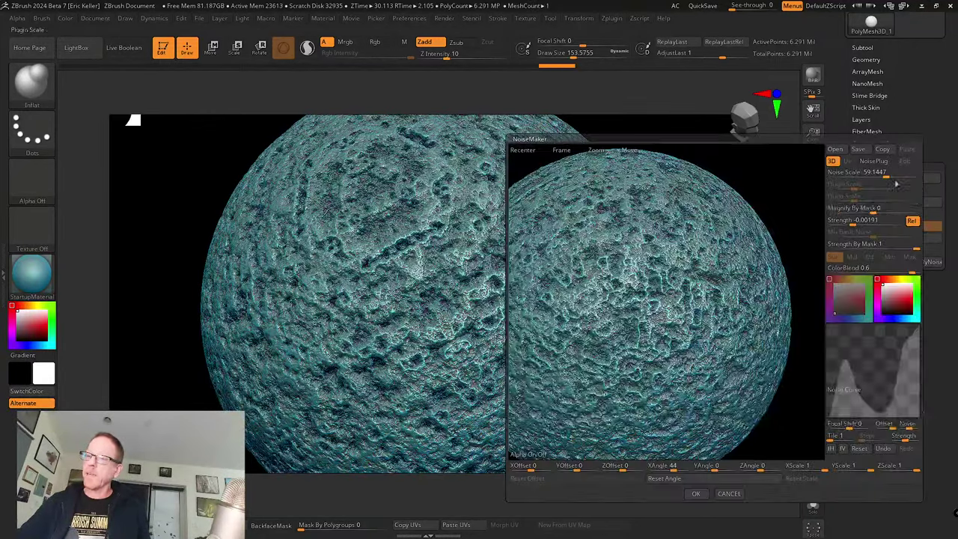
pyautogui.moveTo(886, 174); pyautogui.dragTo(869, 174)
pyautogui.click(696, 493)
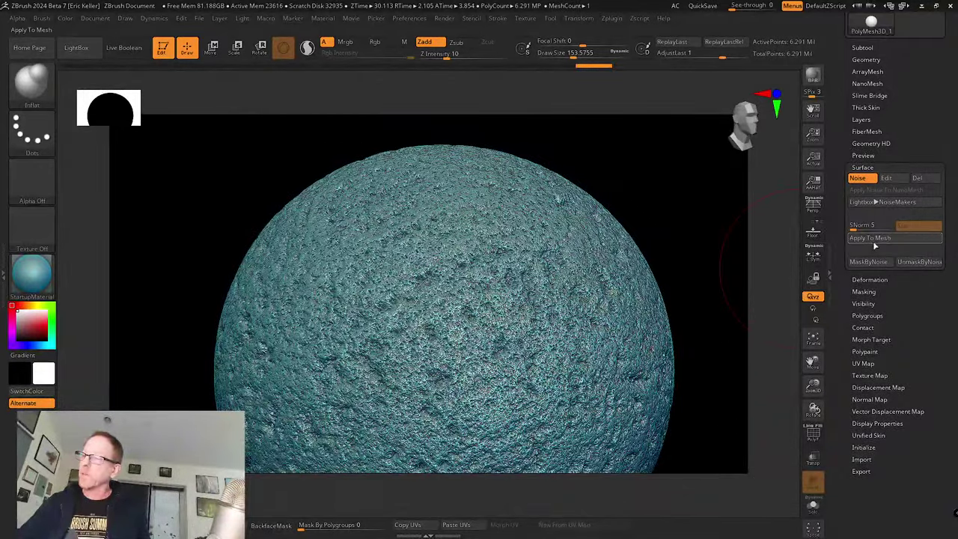
pyautogui.click(872, 238)
pyautogui.moveTo(725, 291)
pyautogui.mouseDown()
pyautogui.moveTo(718, 346)
pyautogui.moveTo(720, 329)
pyautogui.mouseUp()
pyautogui.press('ctrl')
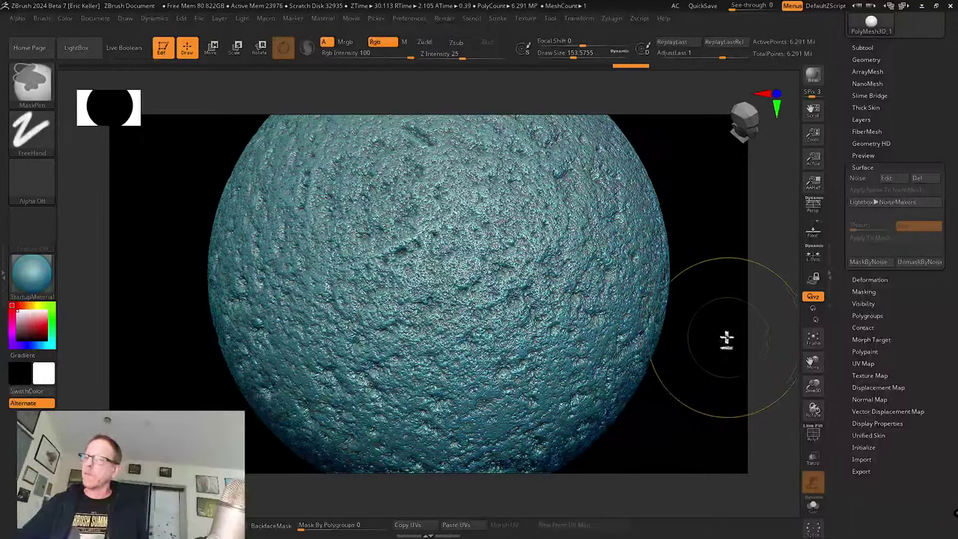
# - Undo the baking of the second noise layer to restore its live surface noise on the sphere
pyautogui.hotkey('ctrl', 'z')
pyautogui.hotkey('ctrl', 'z')
pyautogui.hotkey('ctrl', 'z')
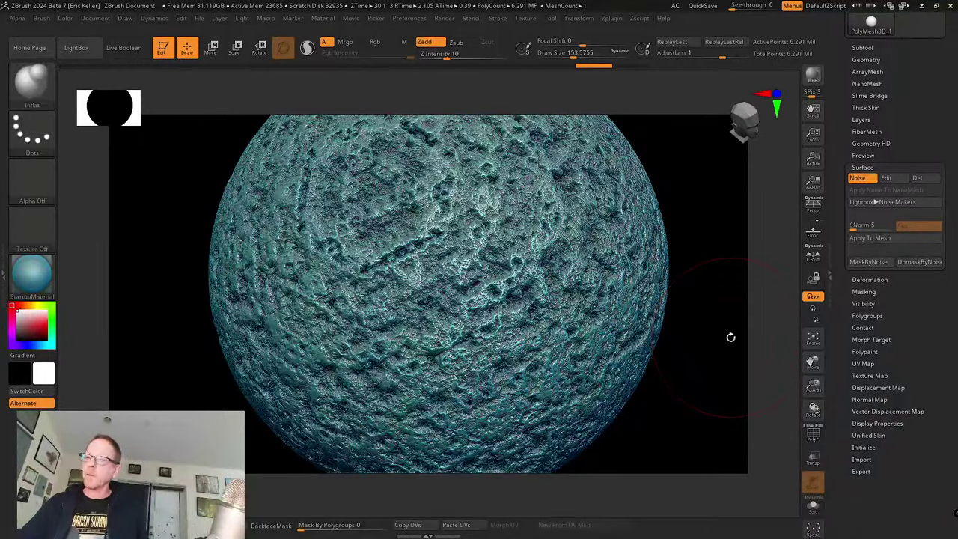
# - Mask the sphere by its surface noise and invert the resulting mask
pyautogui.moveTo(721, 314); pyautogui.dragTo(738, 271)
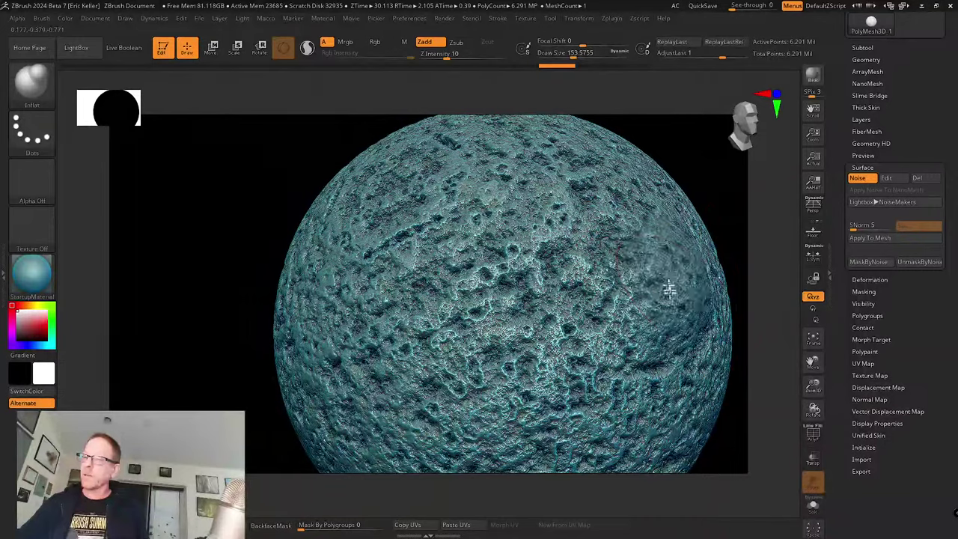
pyautogui.moveTo(757, 282); pyautogui.dragTo(737, 285)
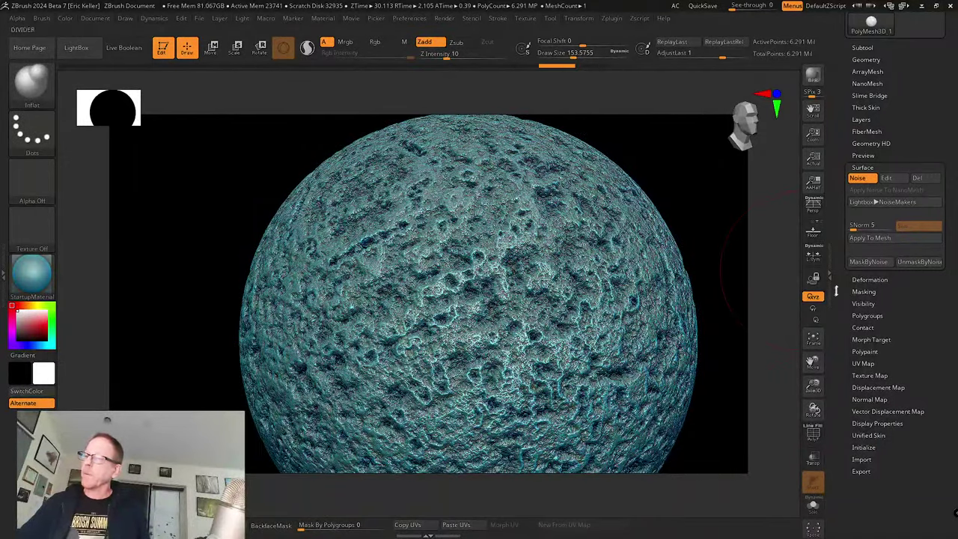
pyautogui.click(870, 262)
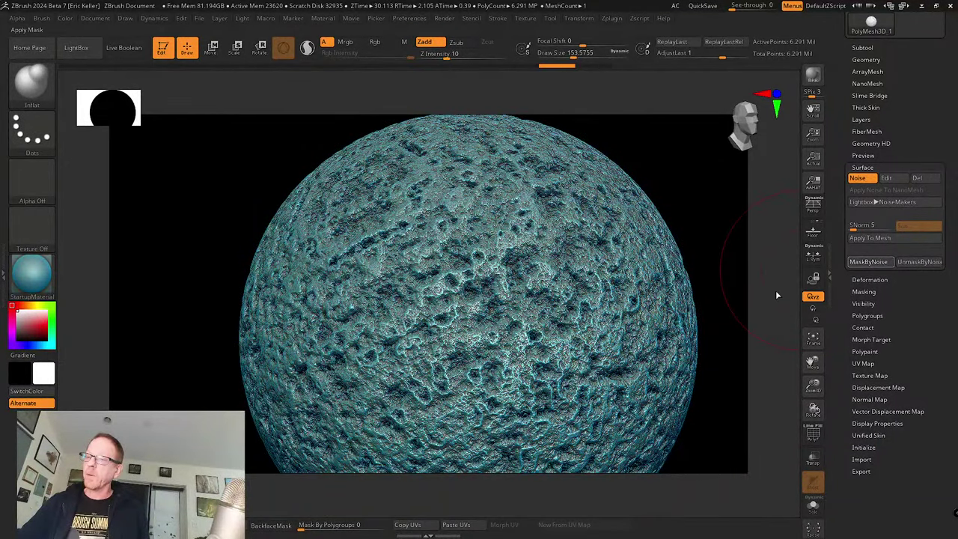
pyautogui.moveTo(776, 291); pyautogui.dragTo(756, 322)
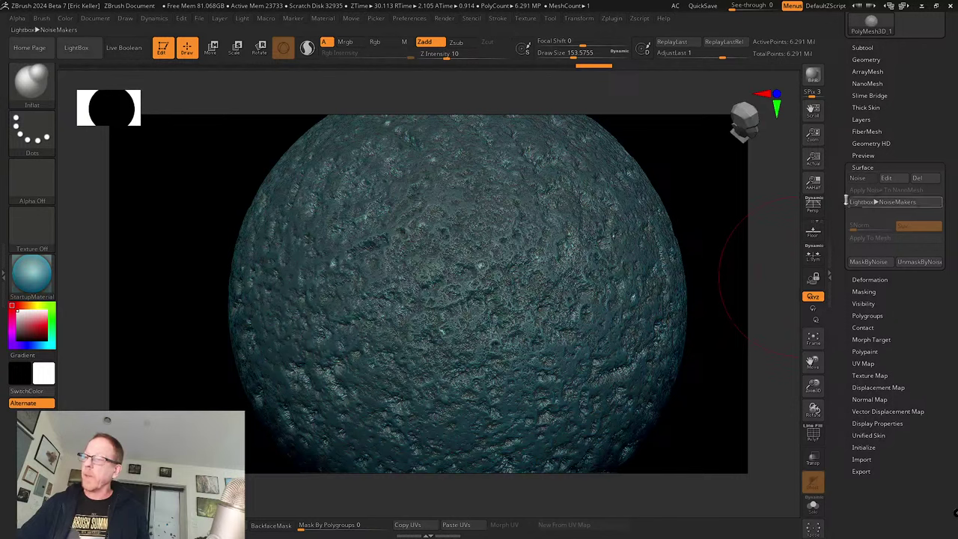
pyautogui.moveTo(787, 252); pyautogui.dragTo(712, 261)
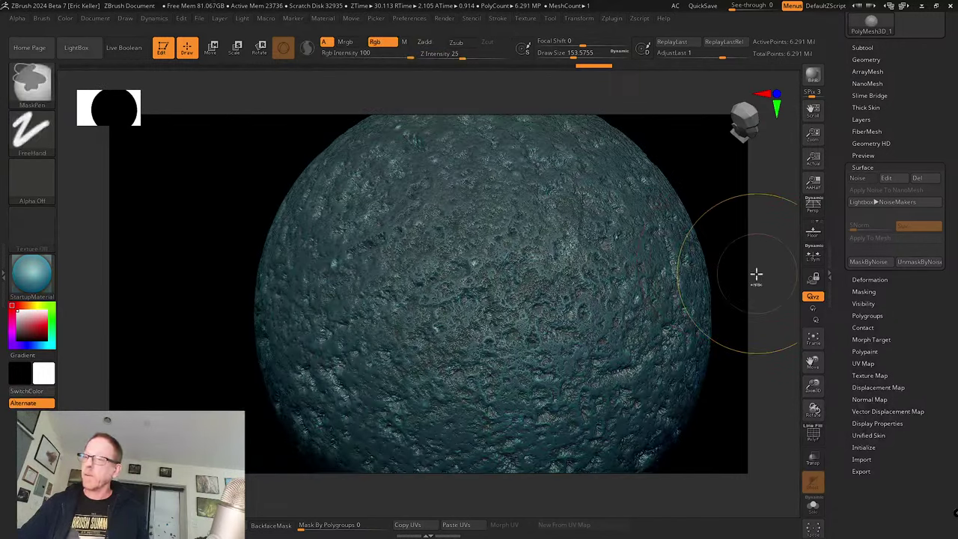
pyautogui.keyDown('ctrl'); pyautogui.click(756, 275); pyautogui.keyUp('ctrl')
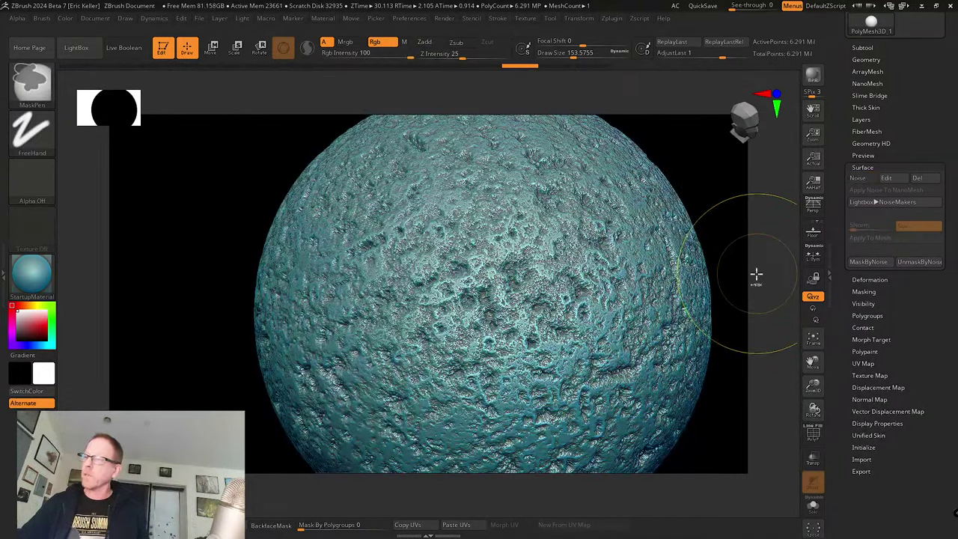